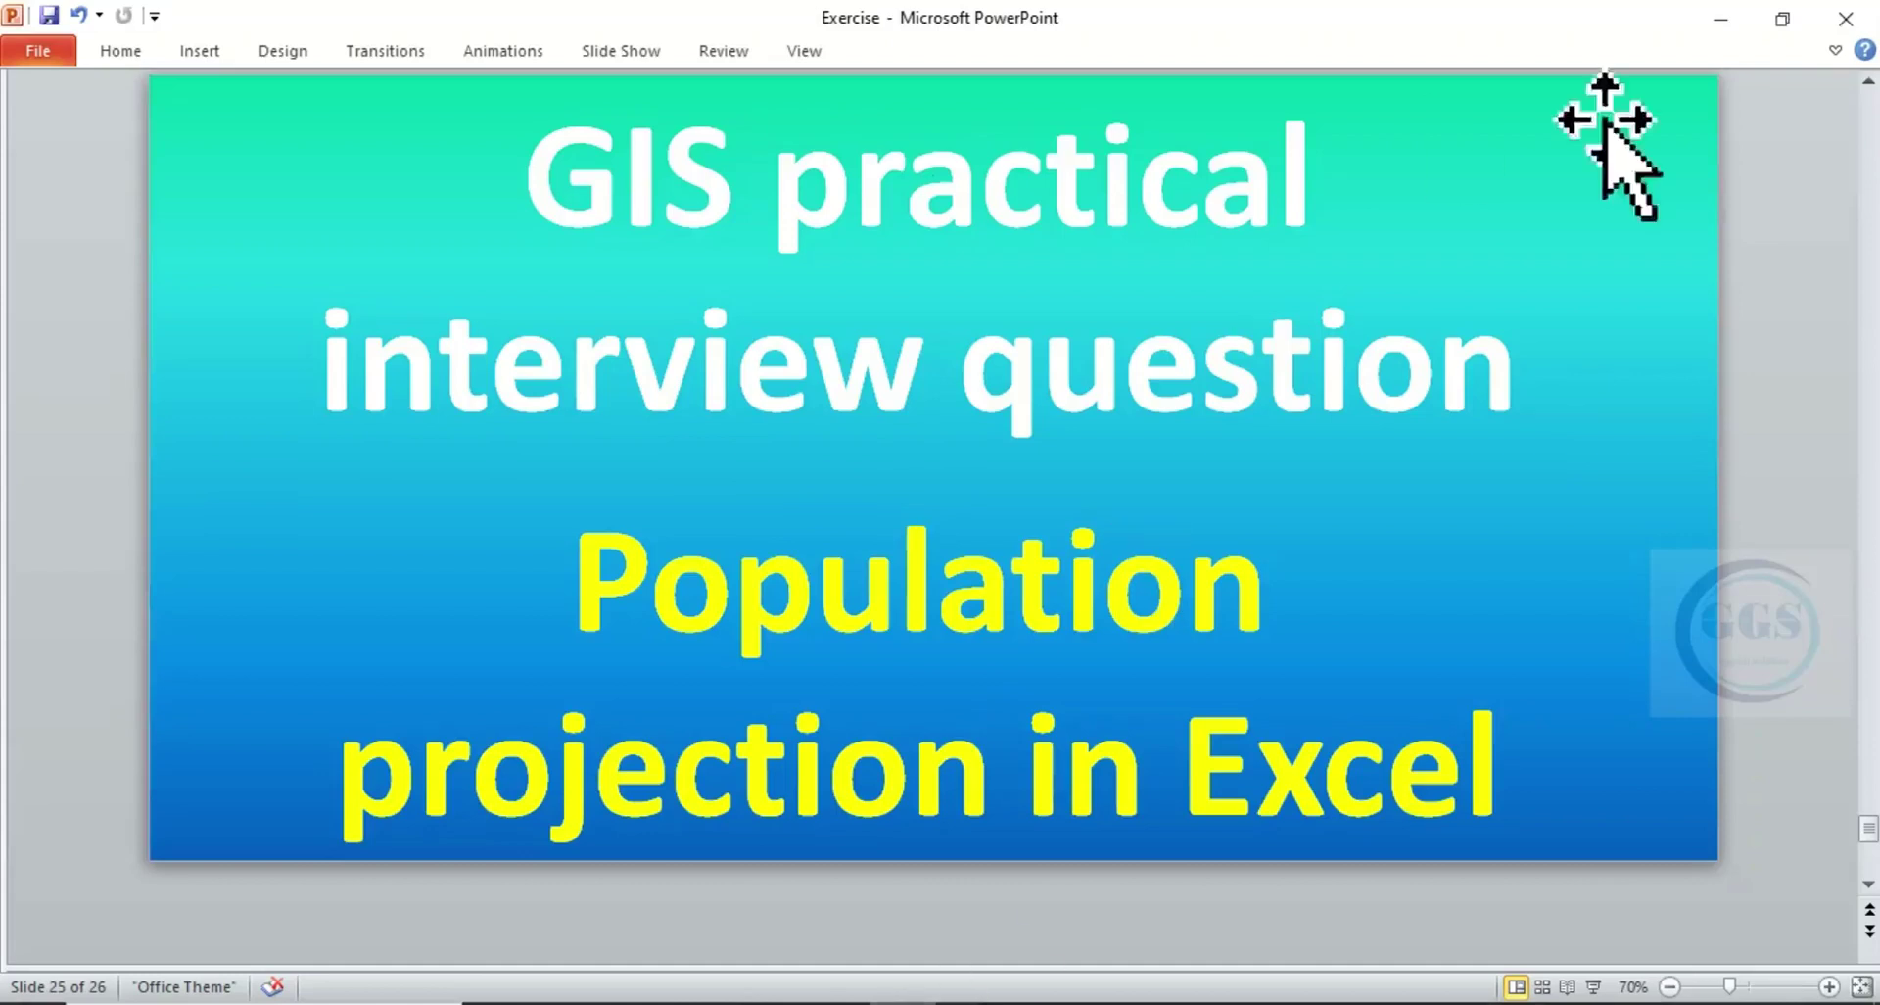
- Bring up the Word document and read the GIS interview question and the localities population census table
click(1709, 23)
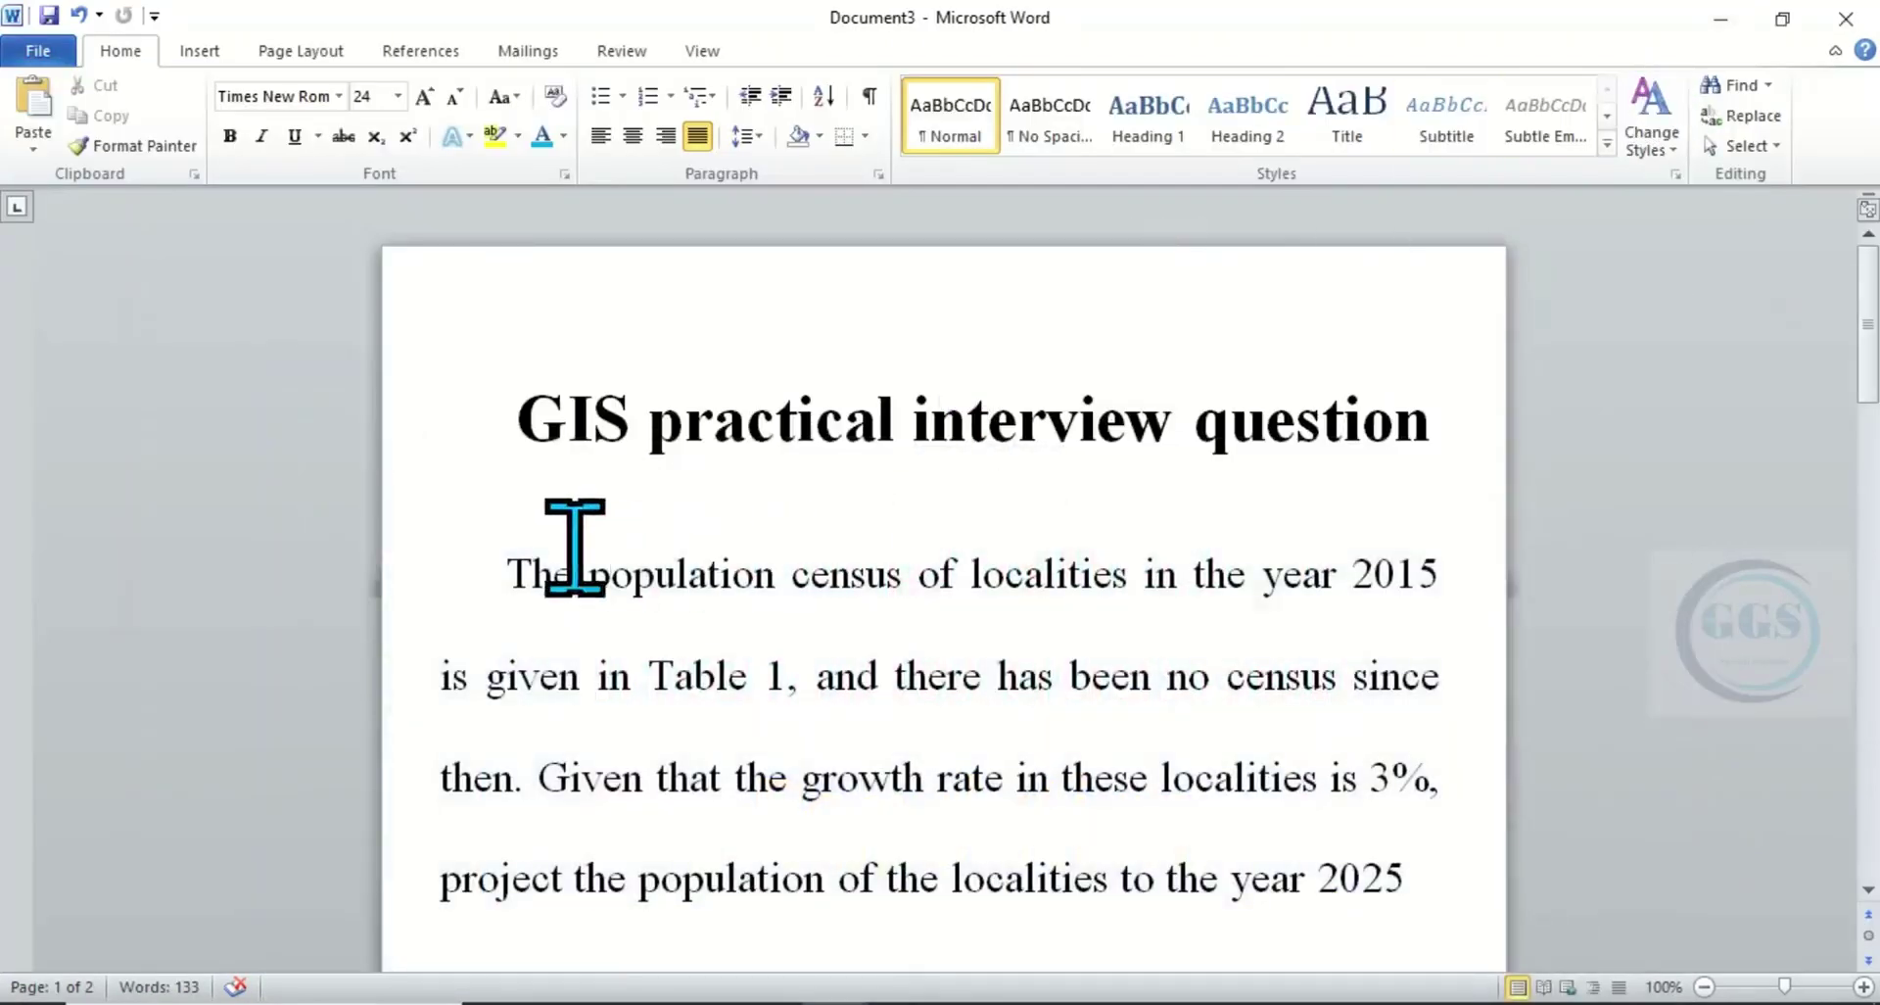
scroll(576, 461, down, 1)
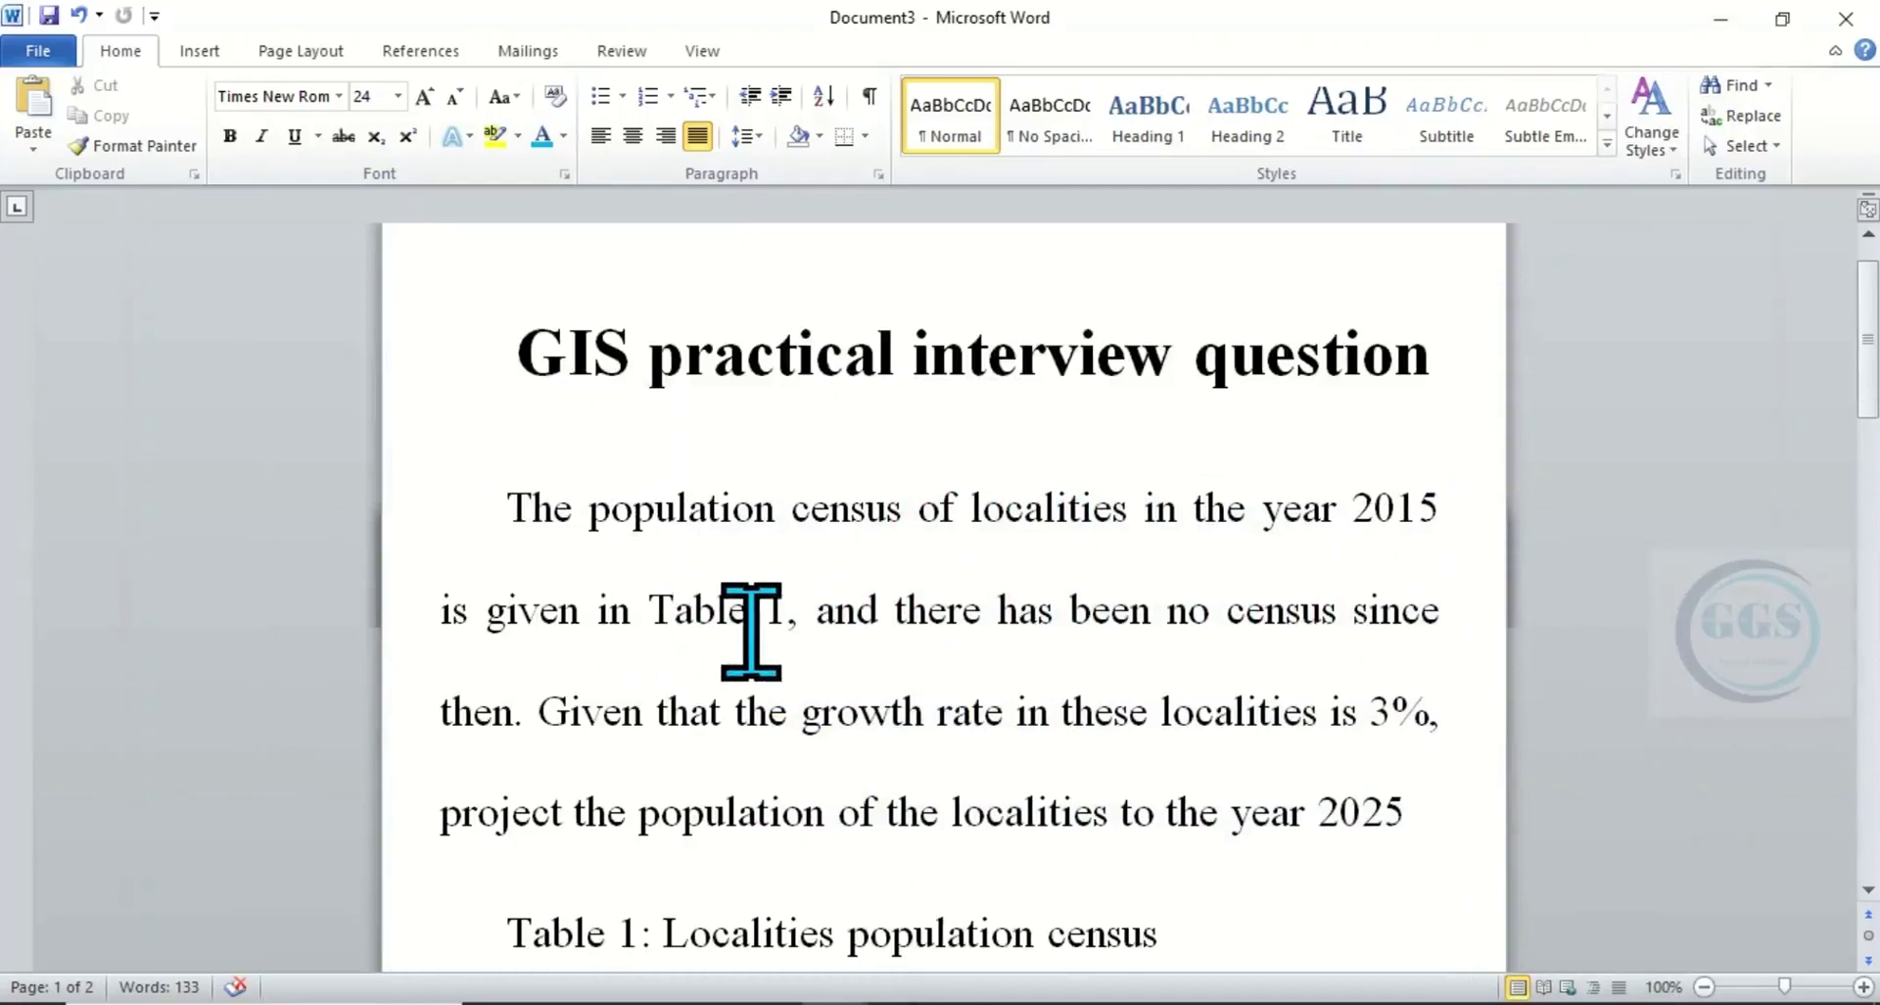
scroll(750, 630, down, 1)
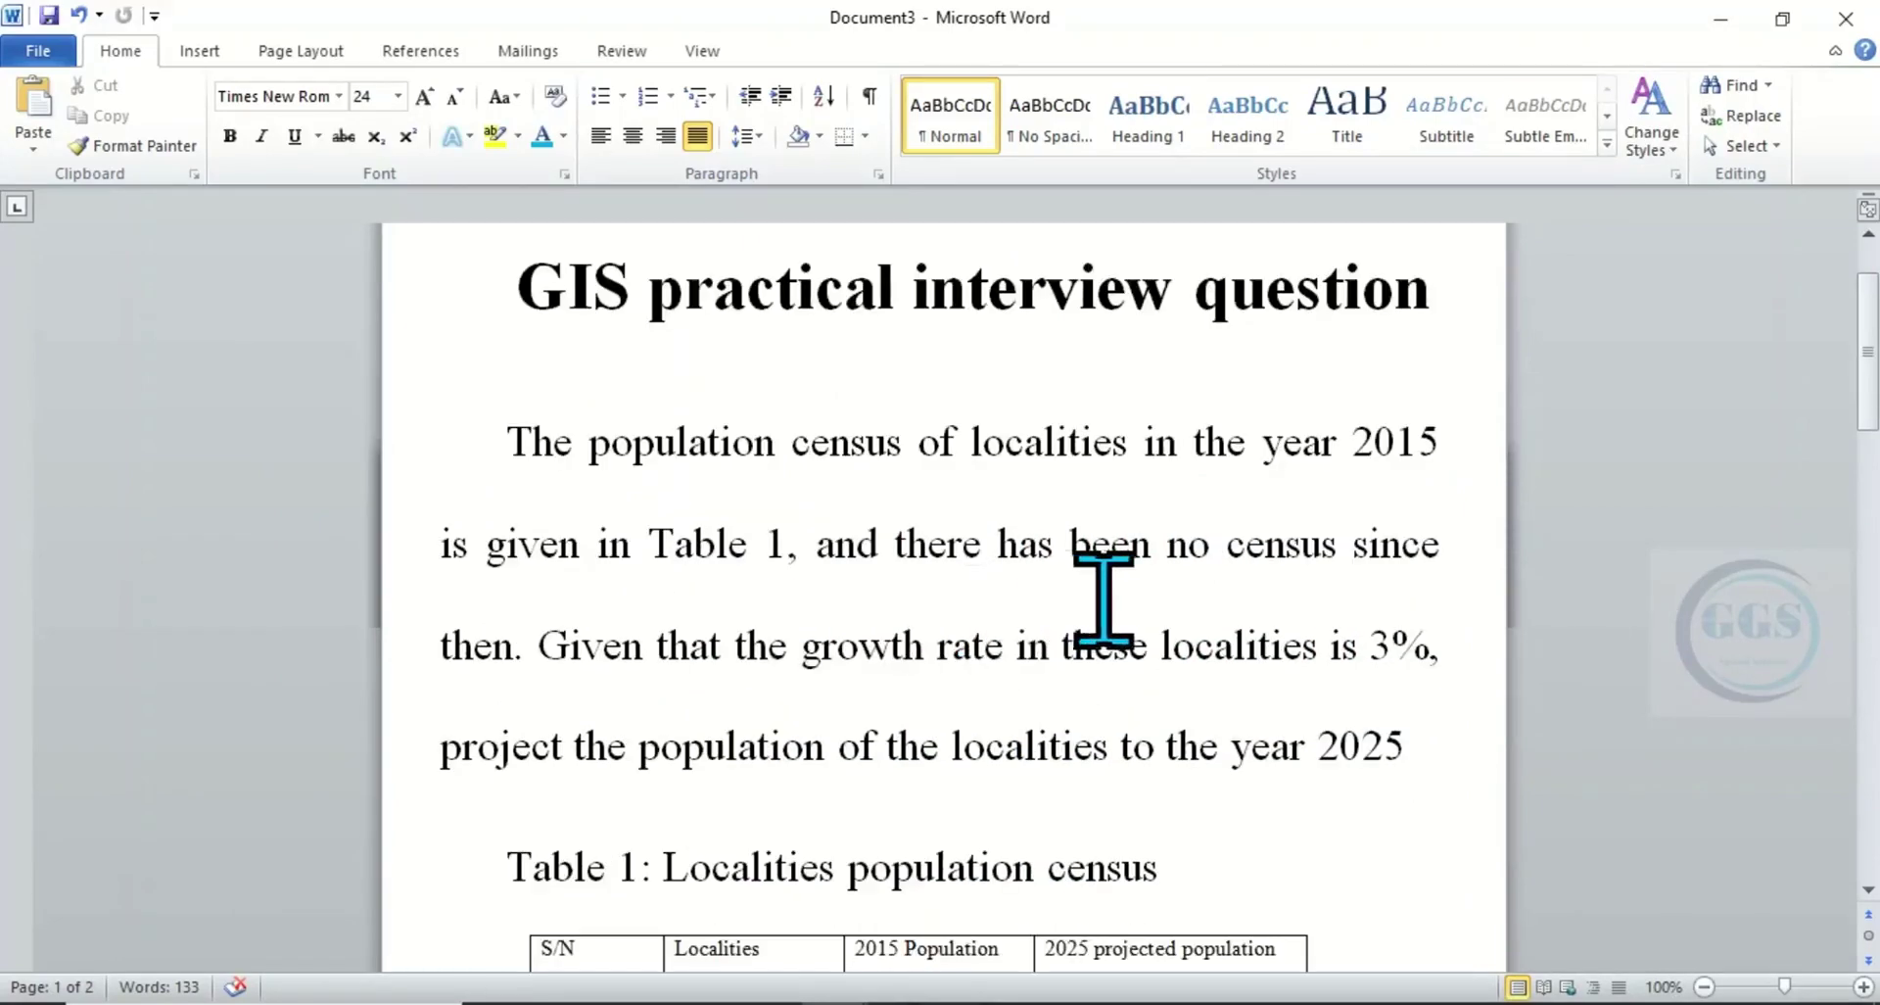
scroll(708, 649, down, 1)
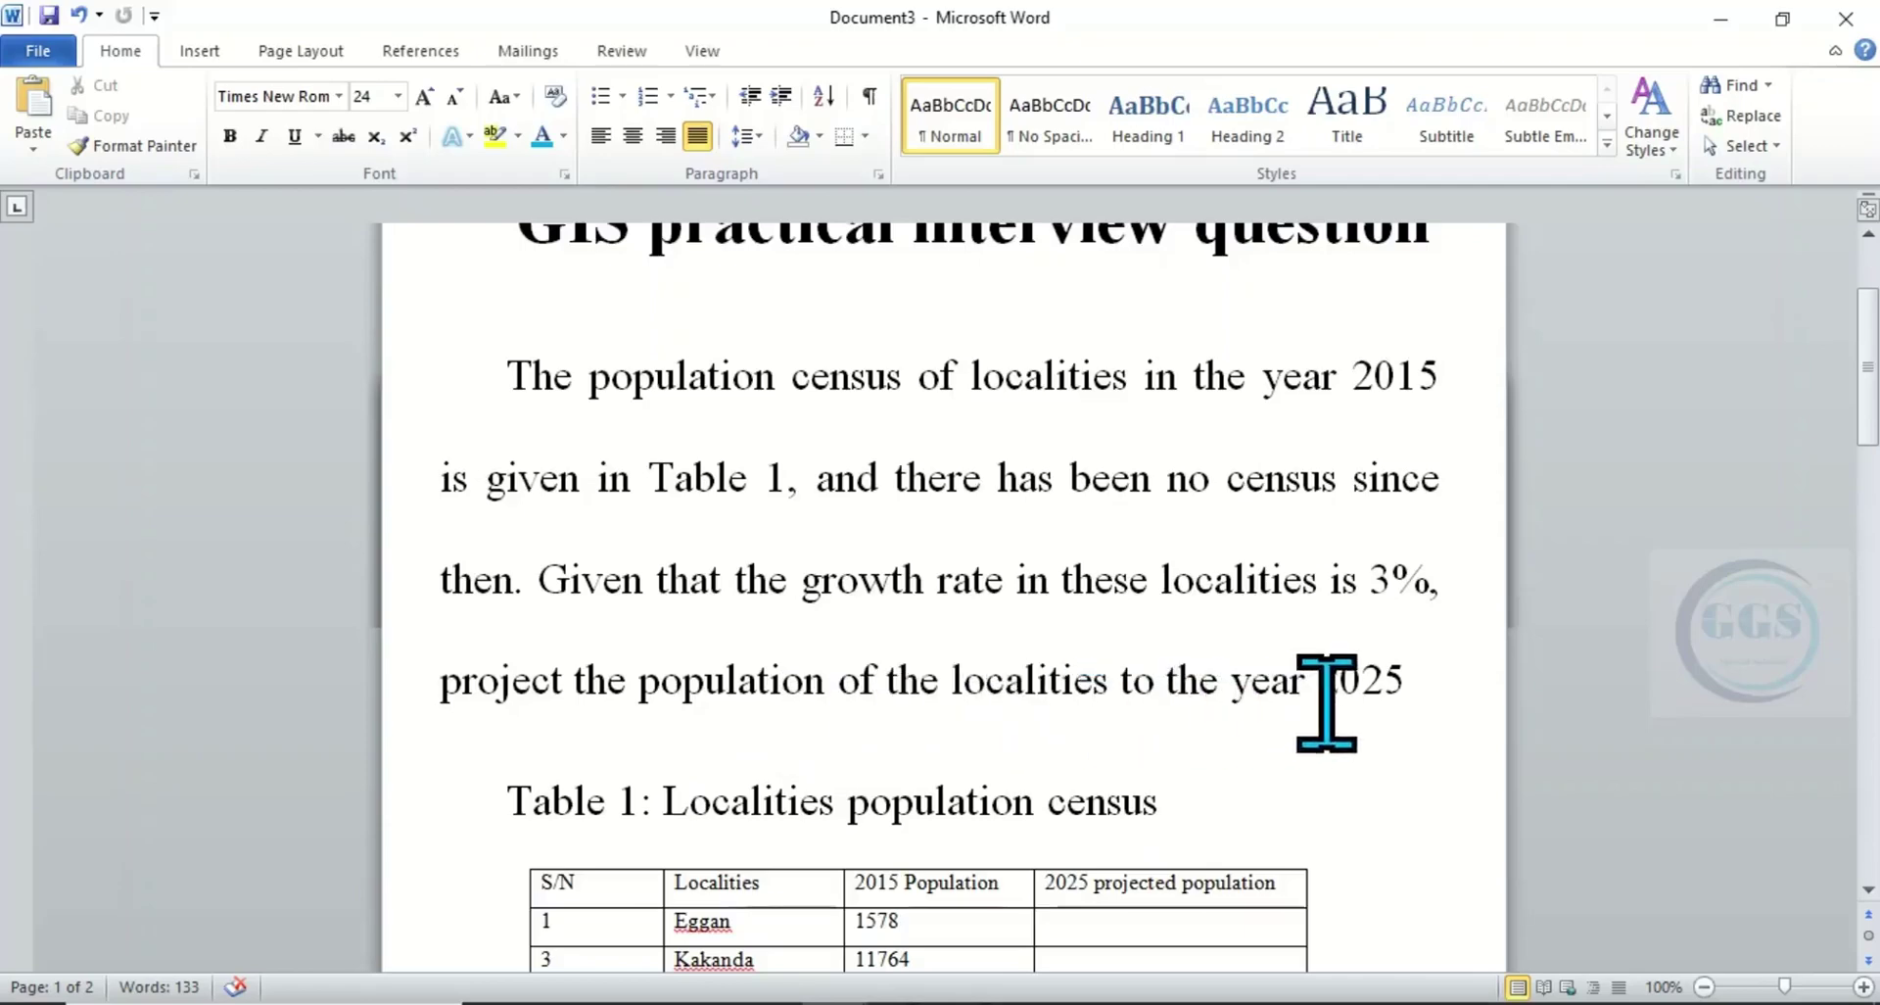
scroll(1356, 697, down, 4)
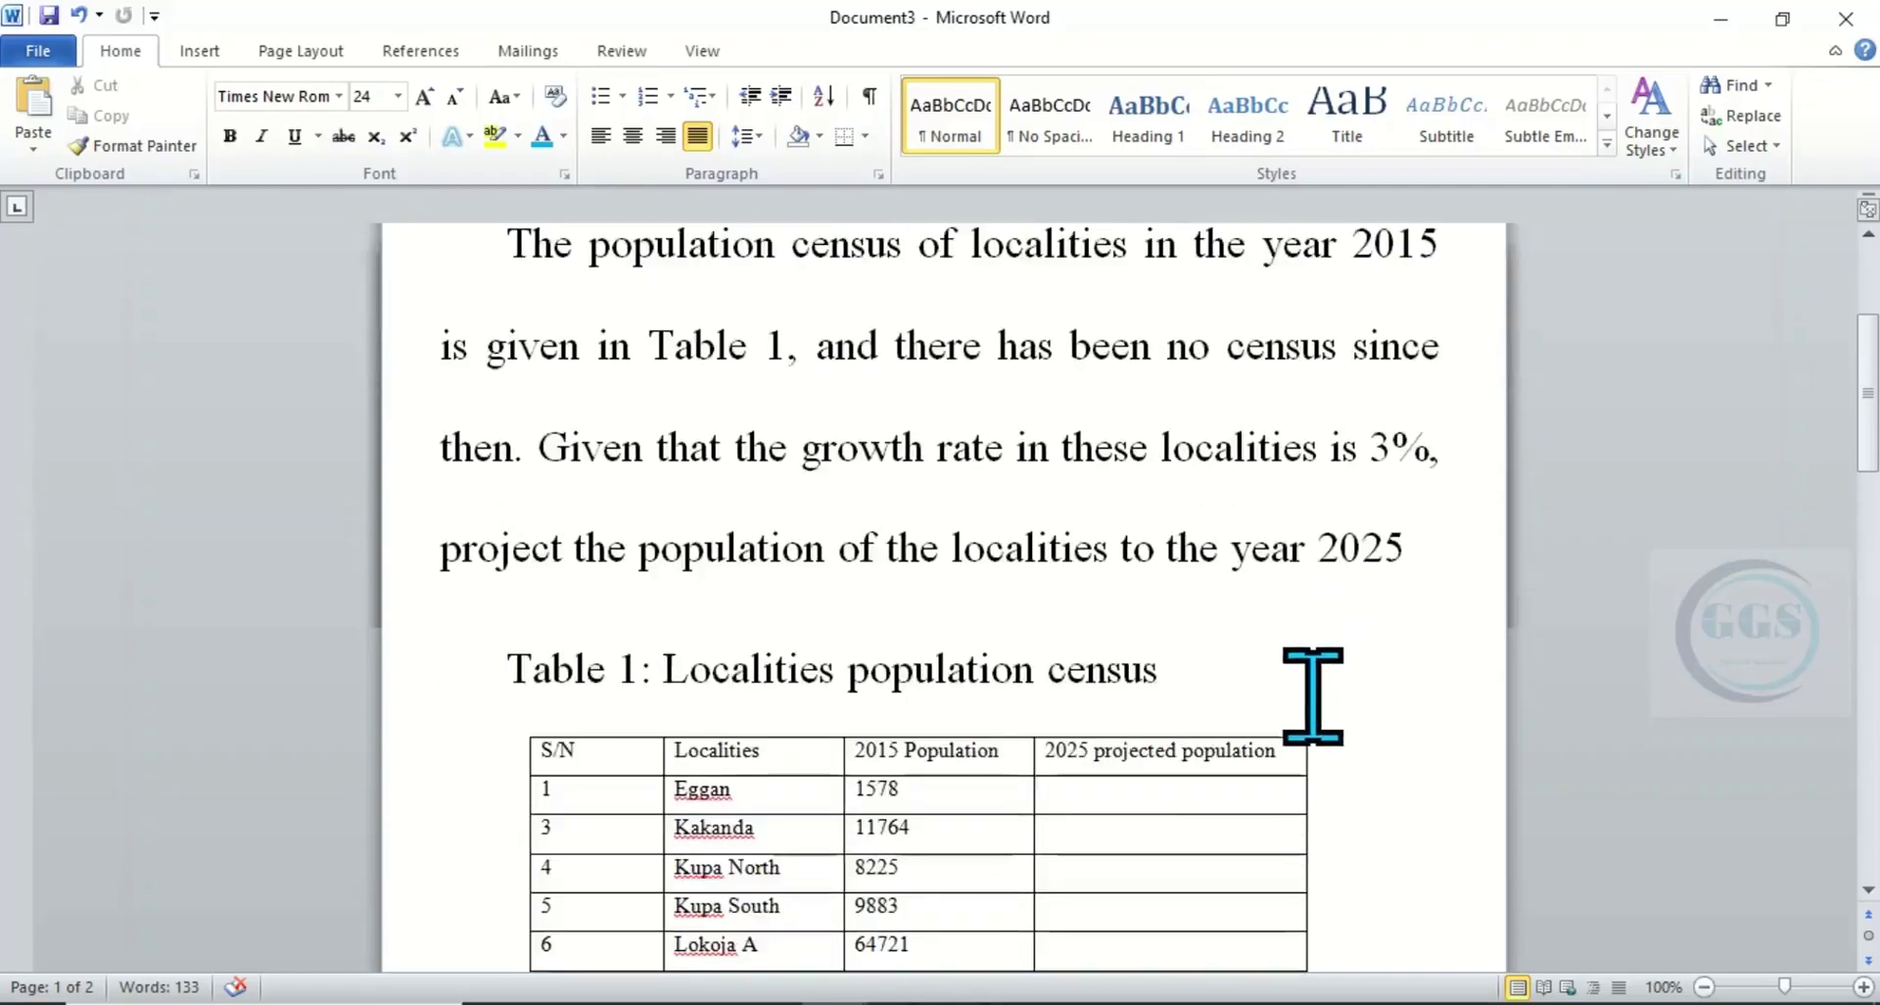
scroll(1302, 683, down, 2)
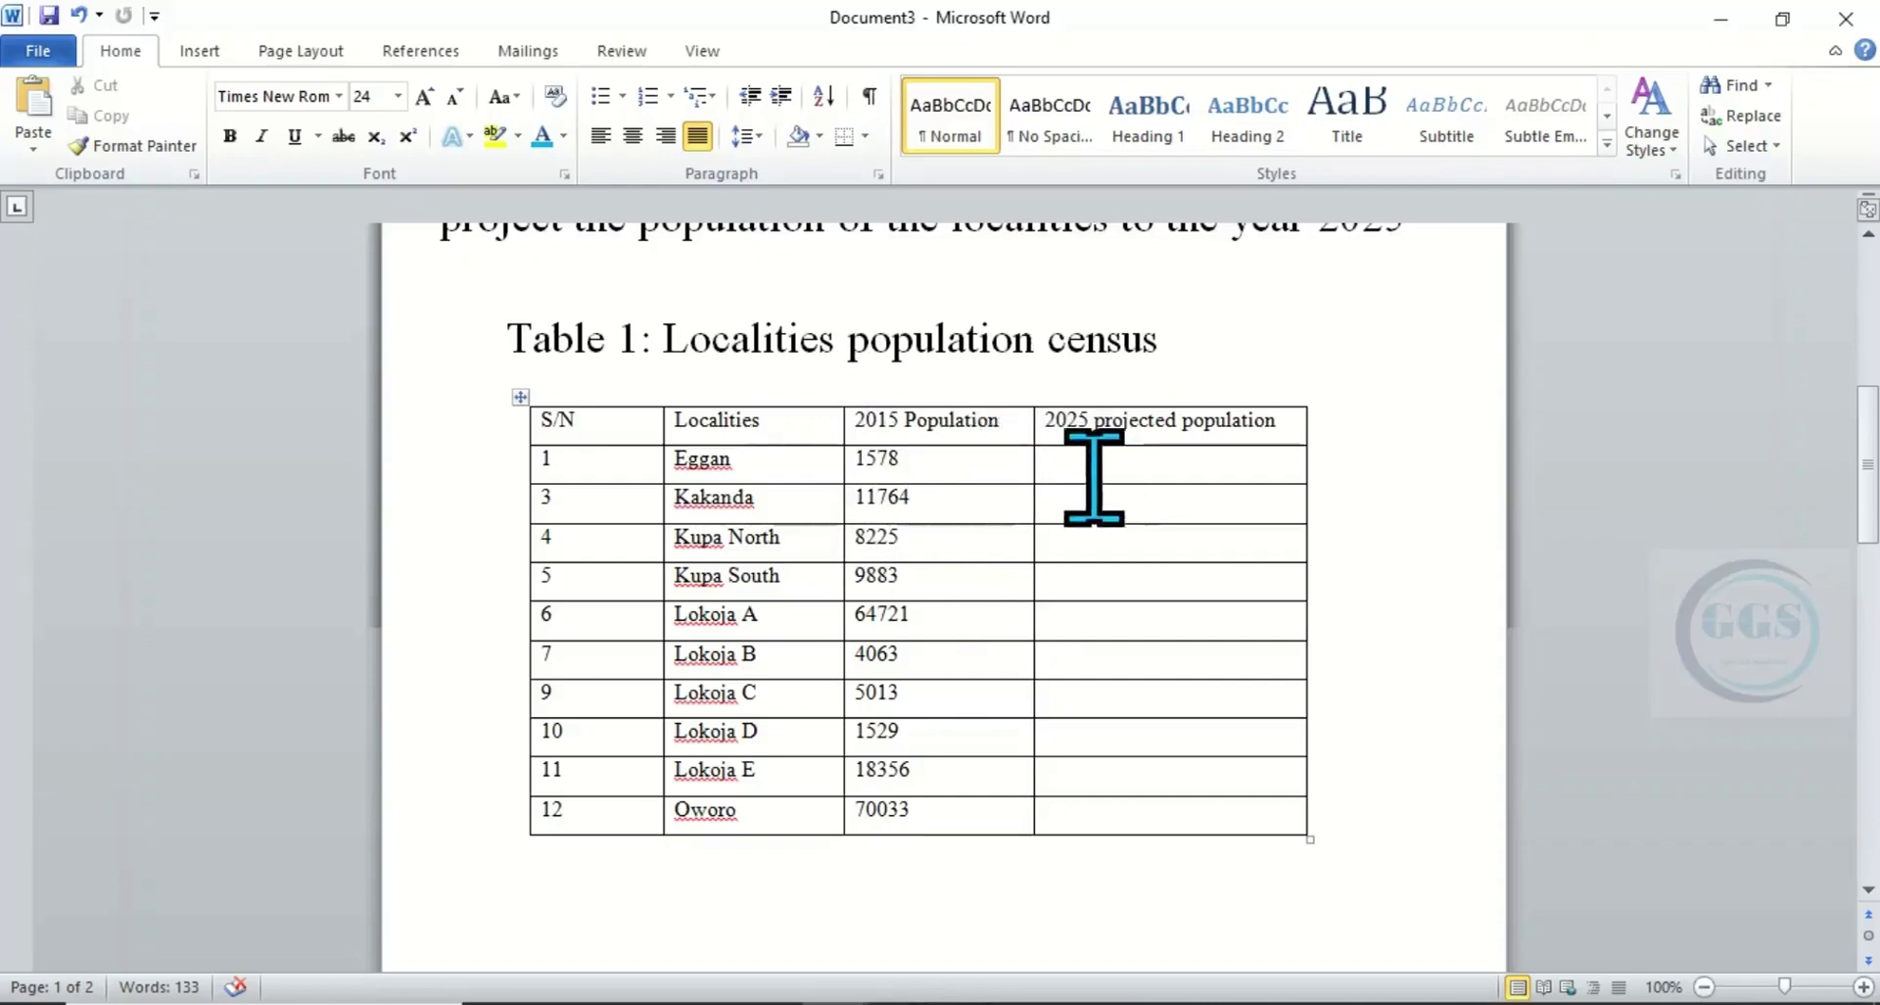
scroll(982, 447, up, 1)
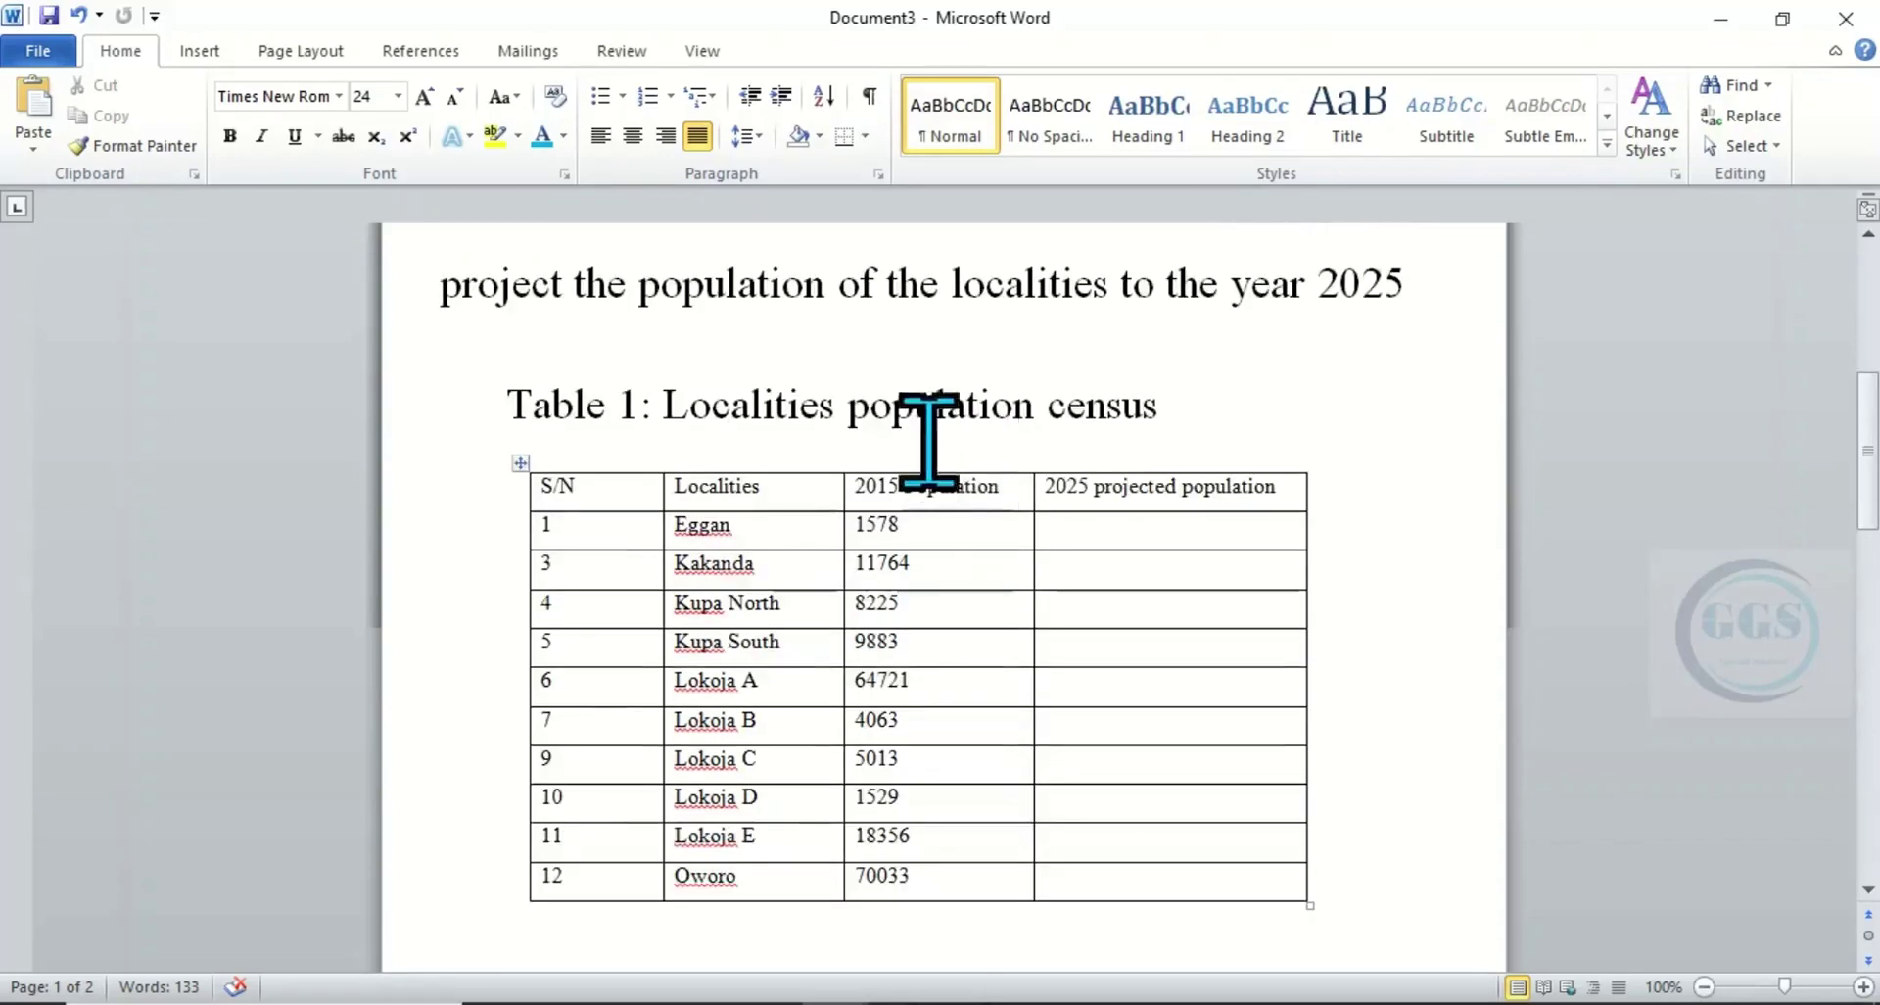
scroll(1095, 519, down, 5)
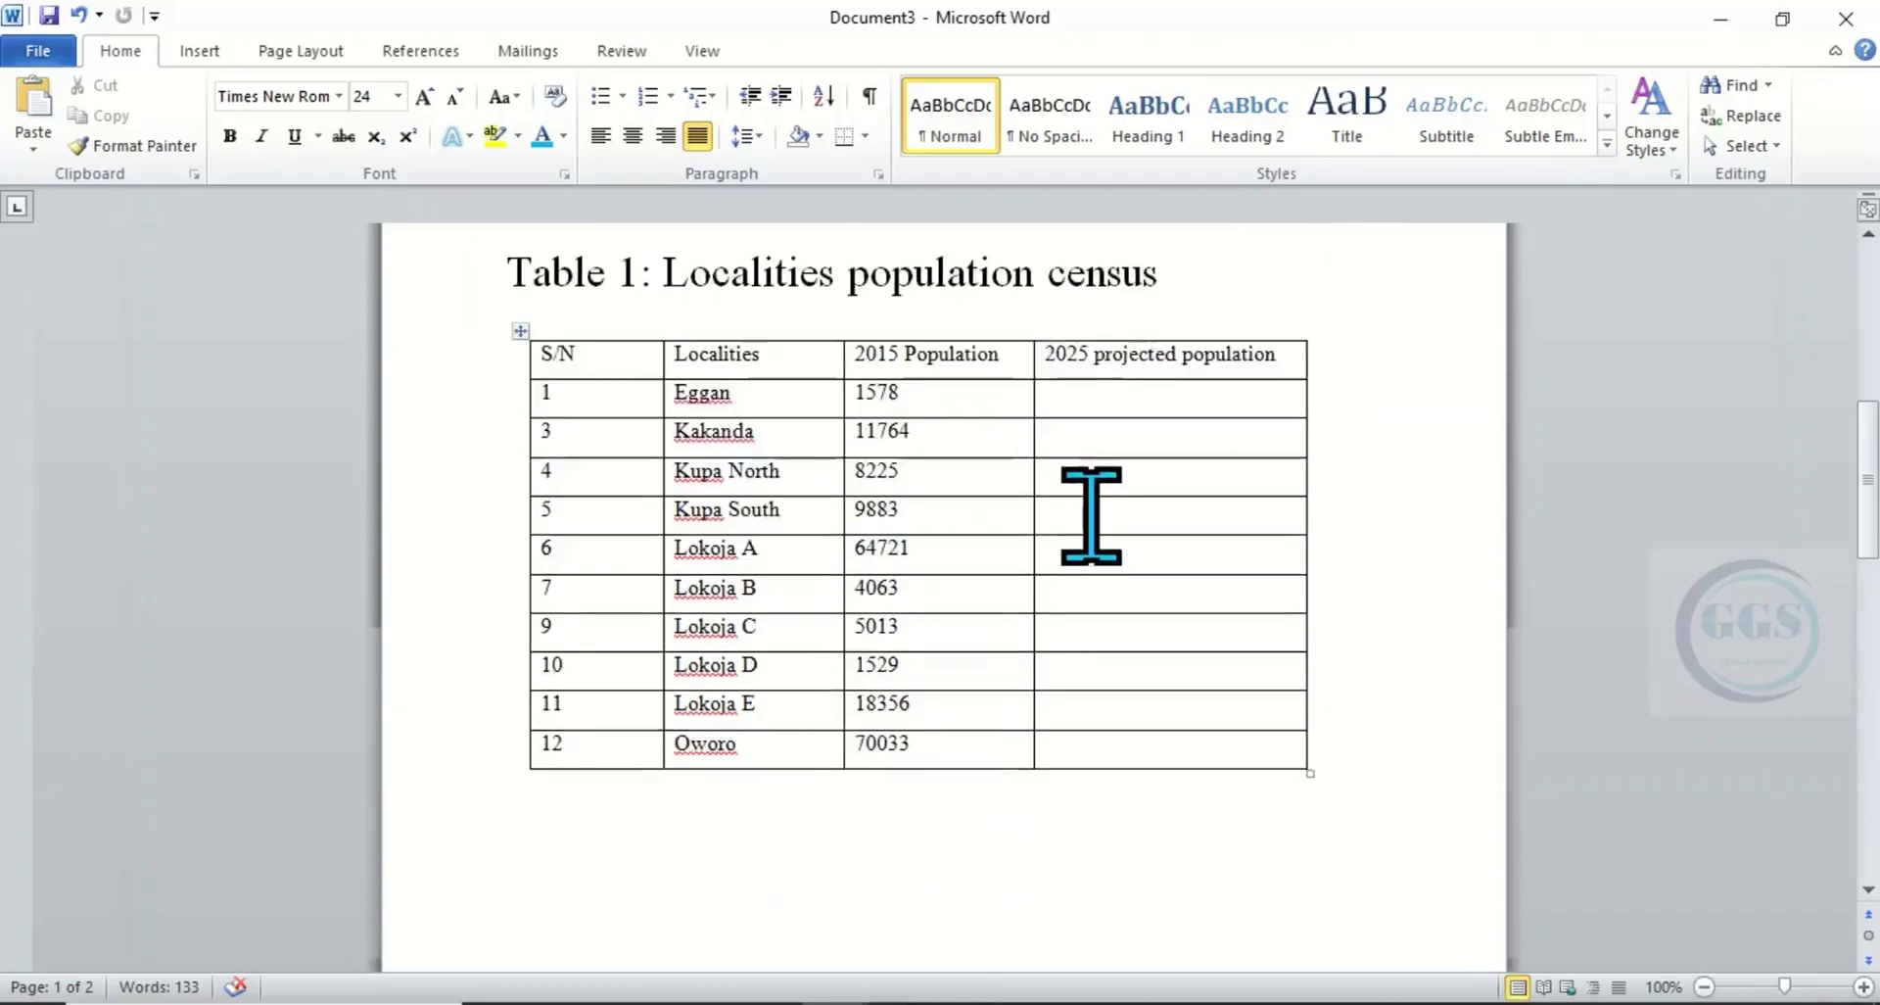
- Examine the solution page's Newman population projection formula and the definitions of its variables
scroll(1091, 516, down, 8)
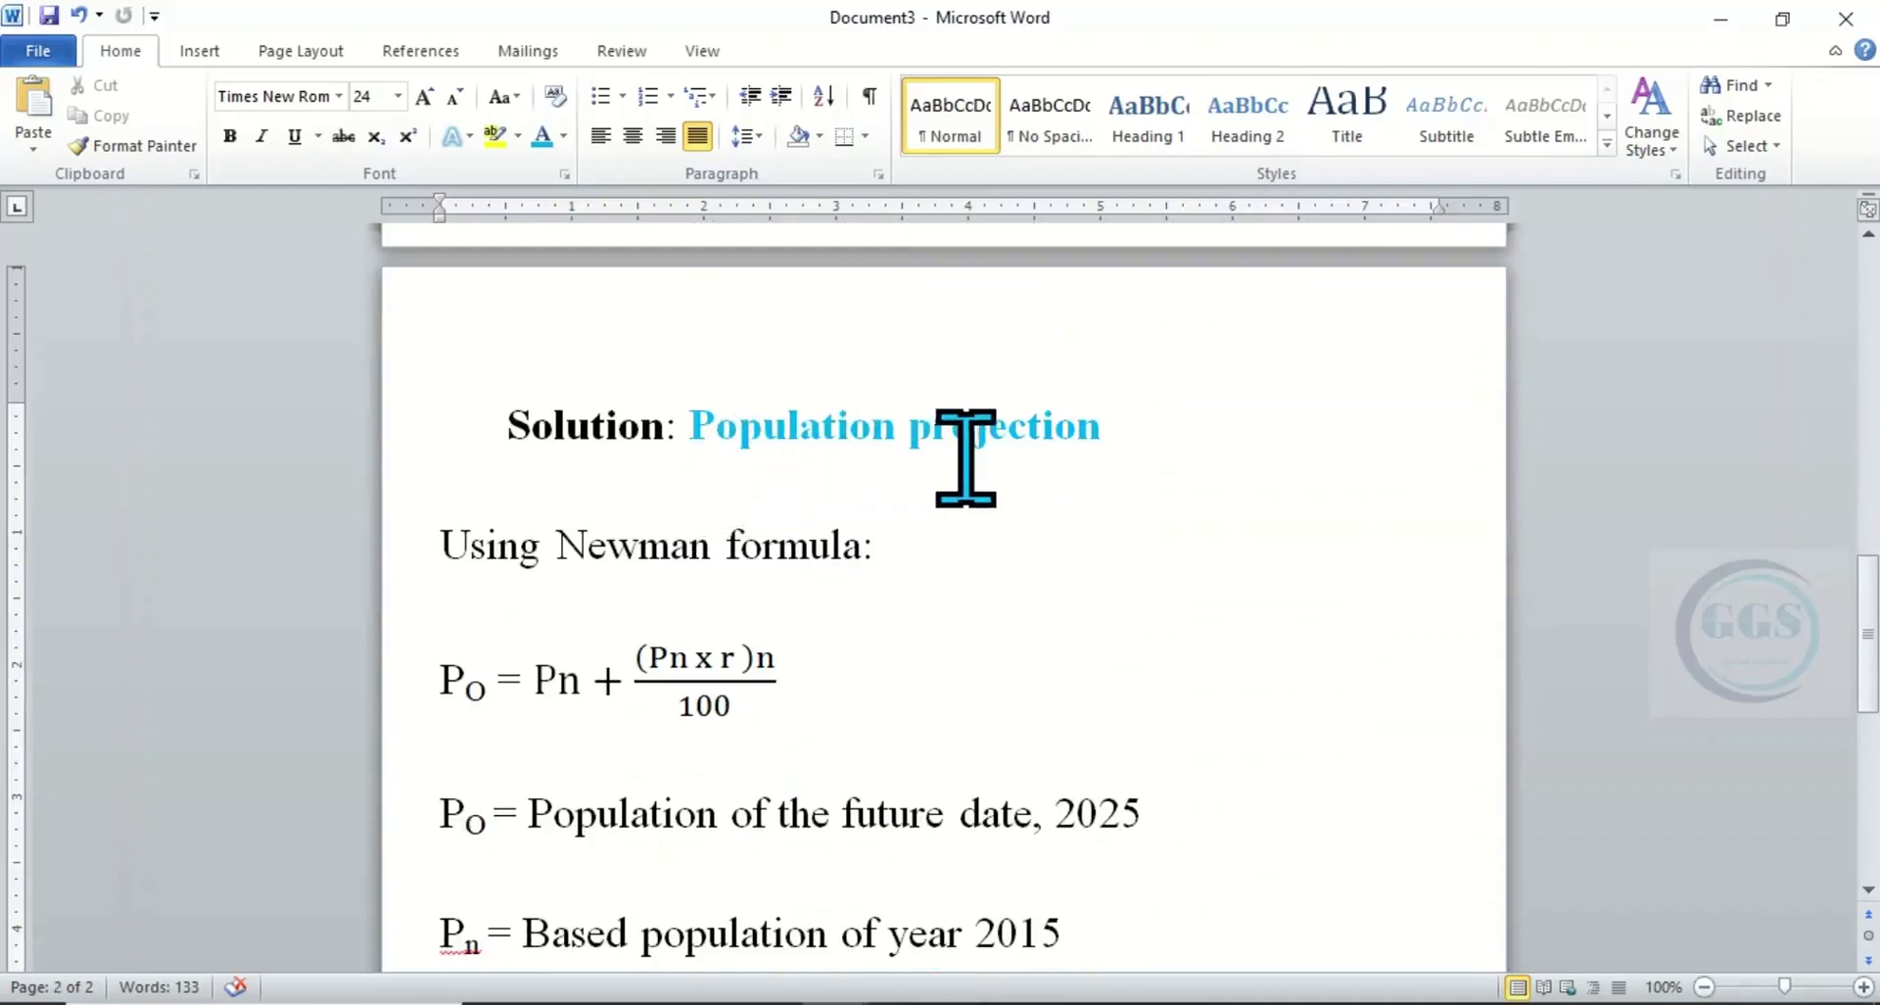
scroll(568, 587, down, 2)
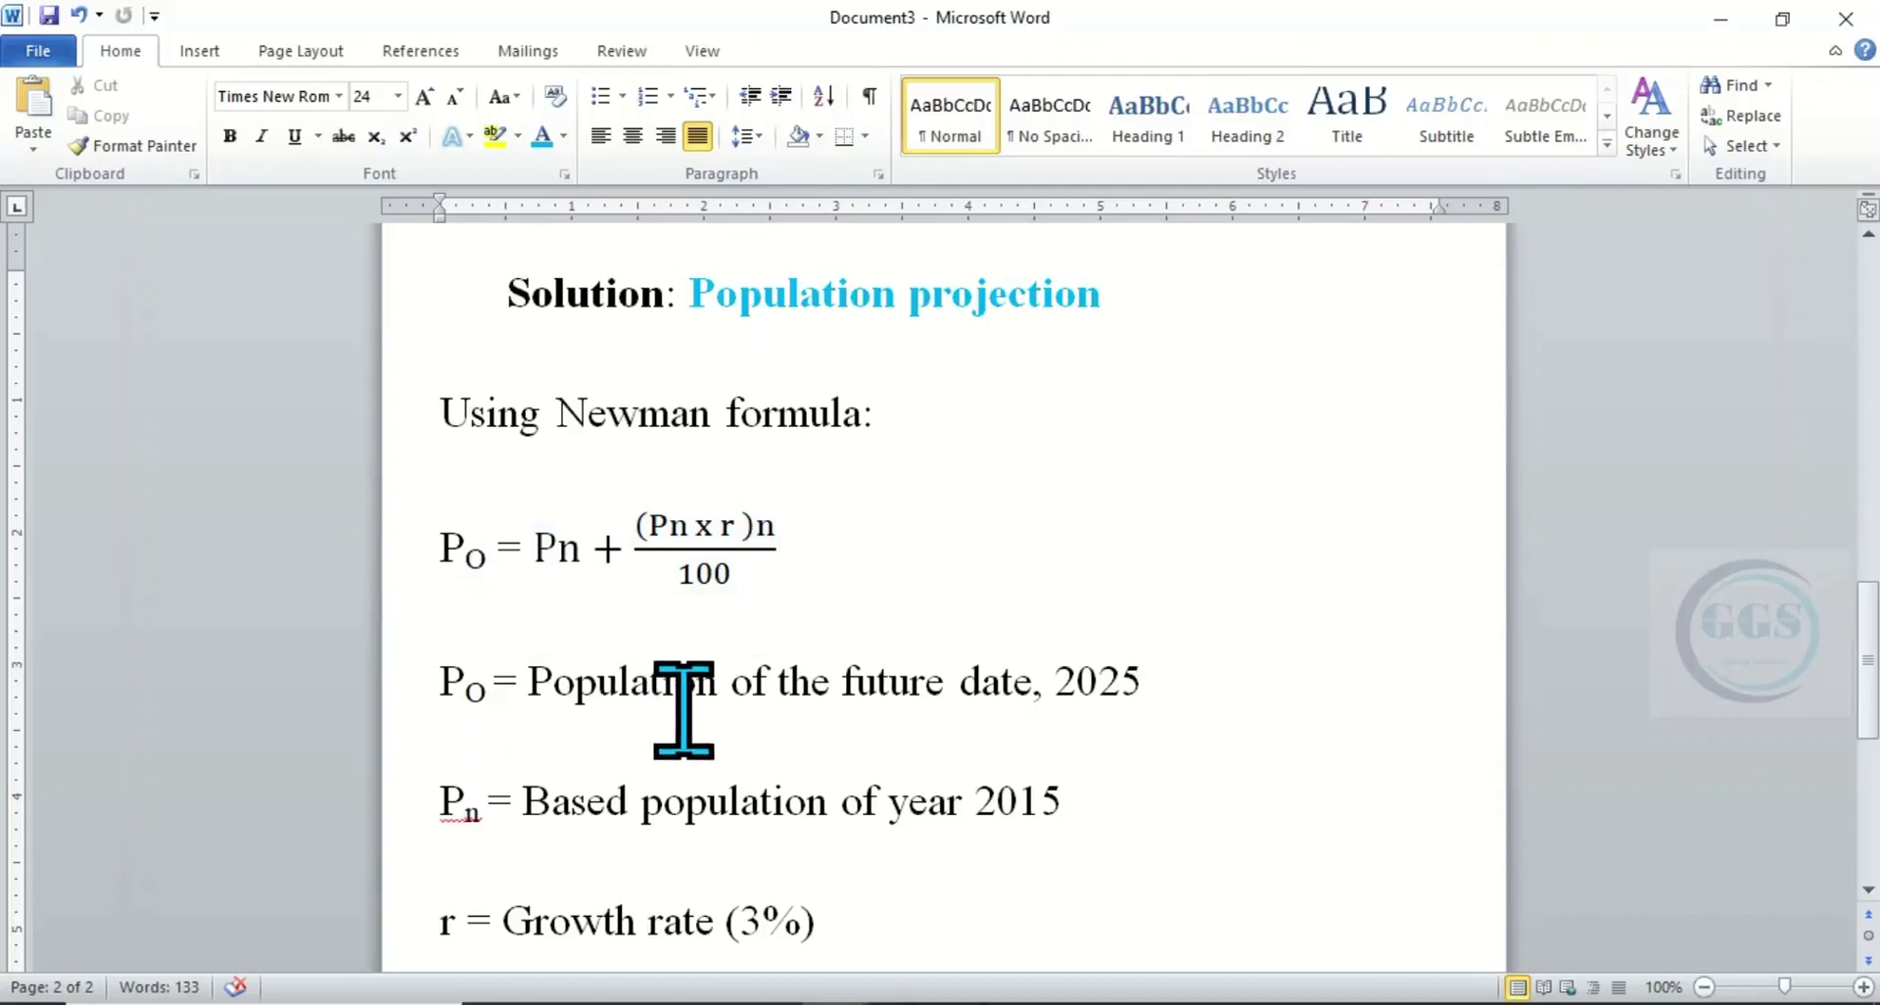
scroll(759, 700, down, 1)
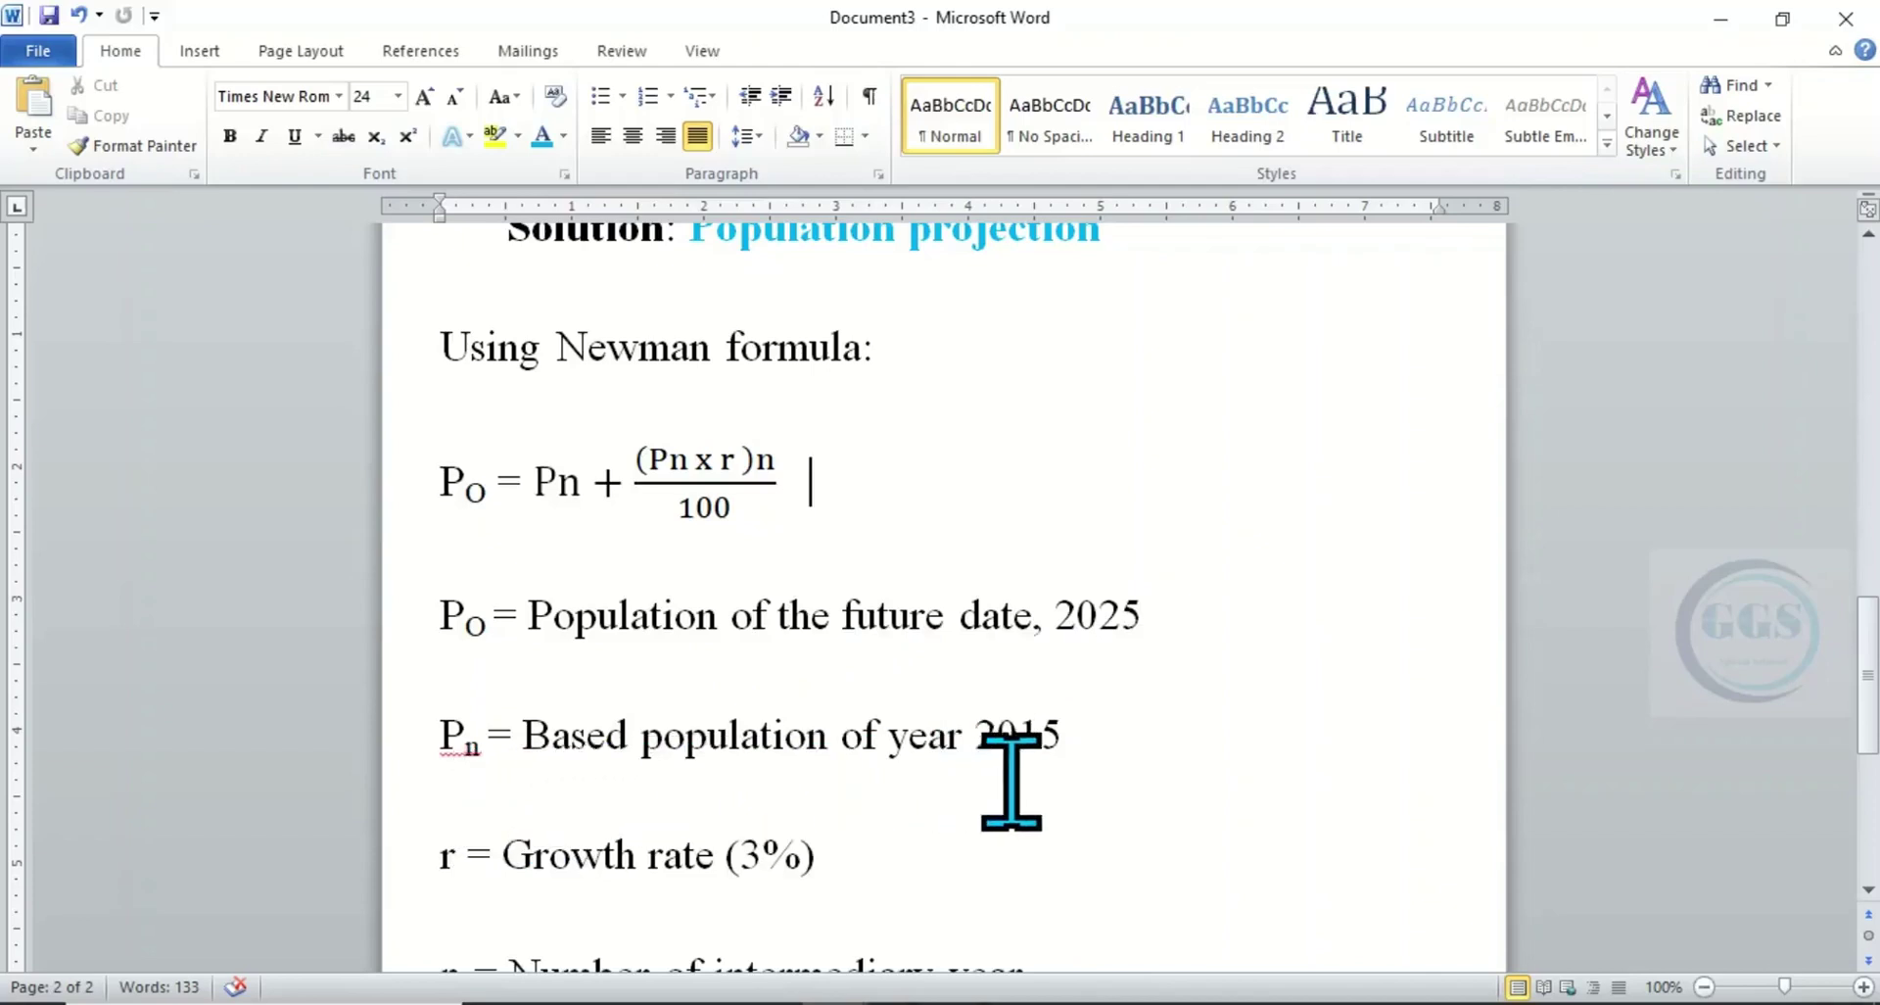
scroll(1040, 781, down, 2)
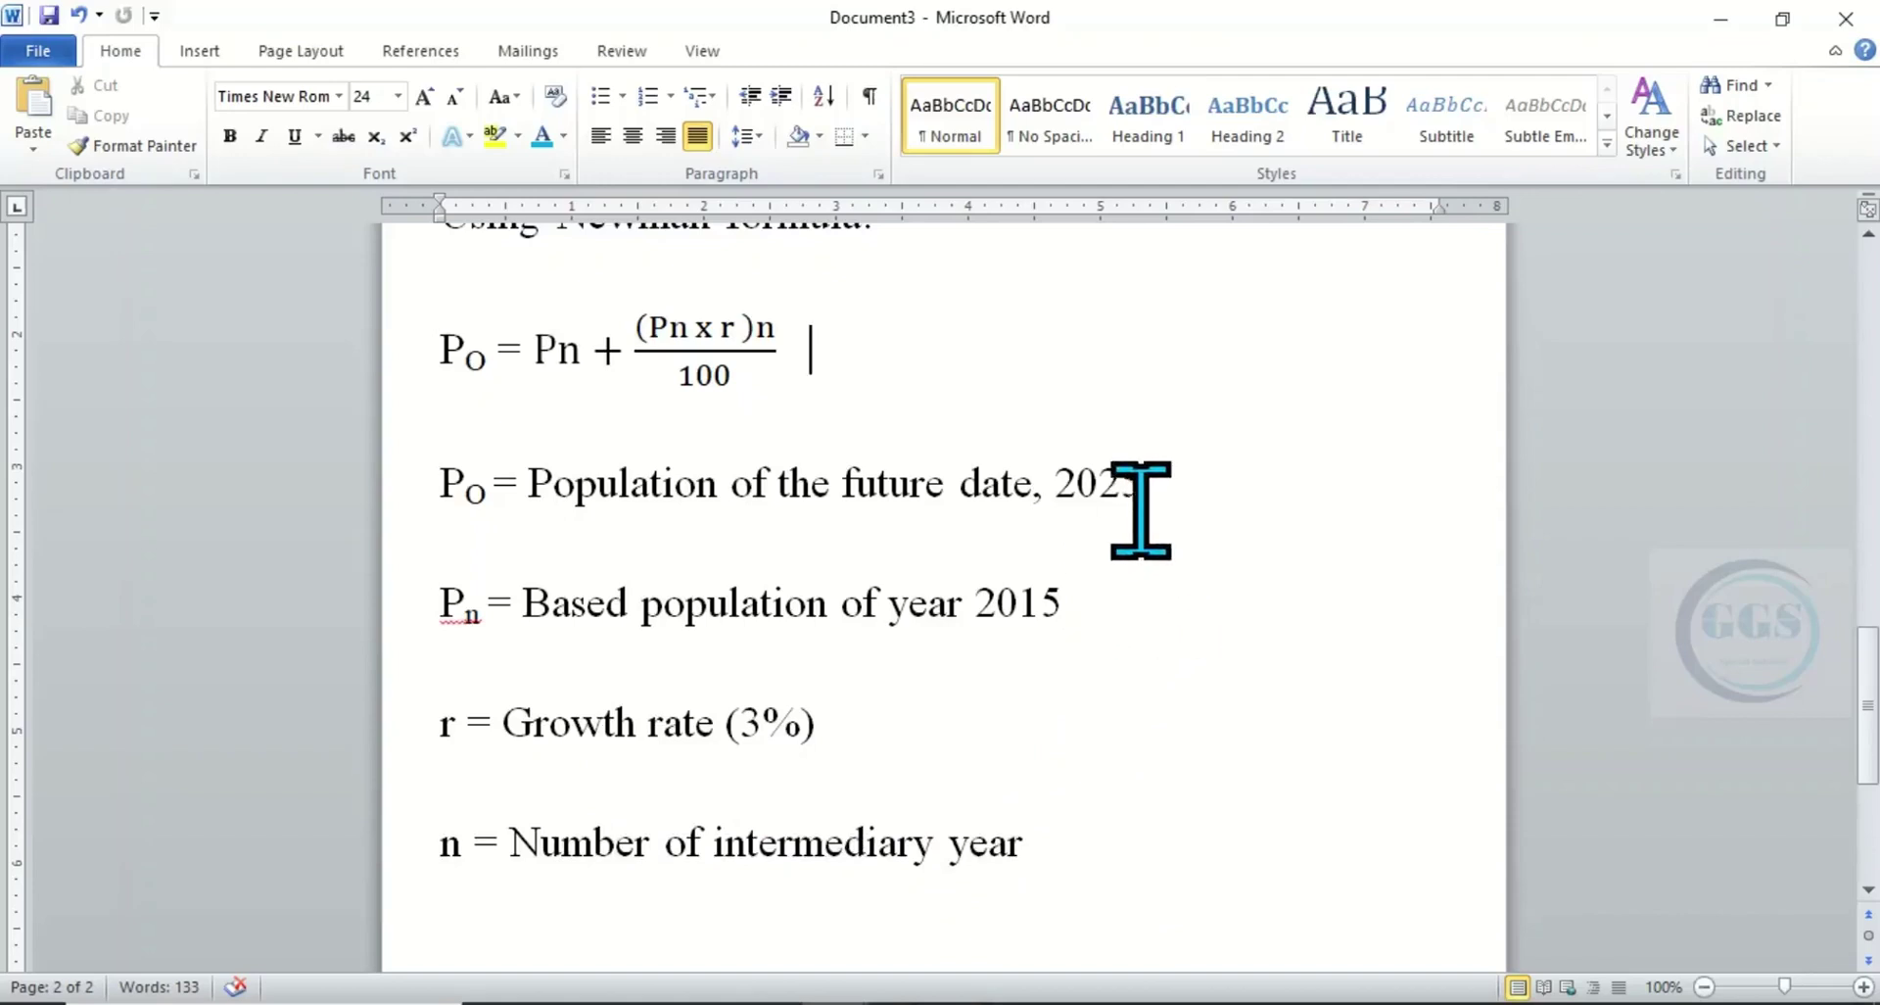
scroll(1133, 548, up, 2)
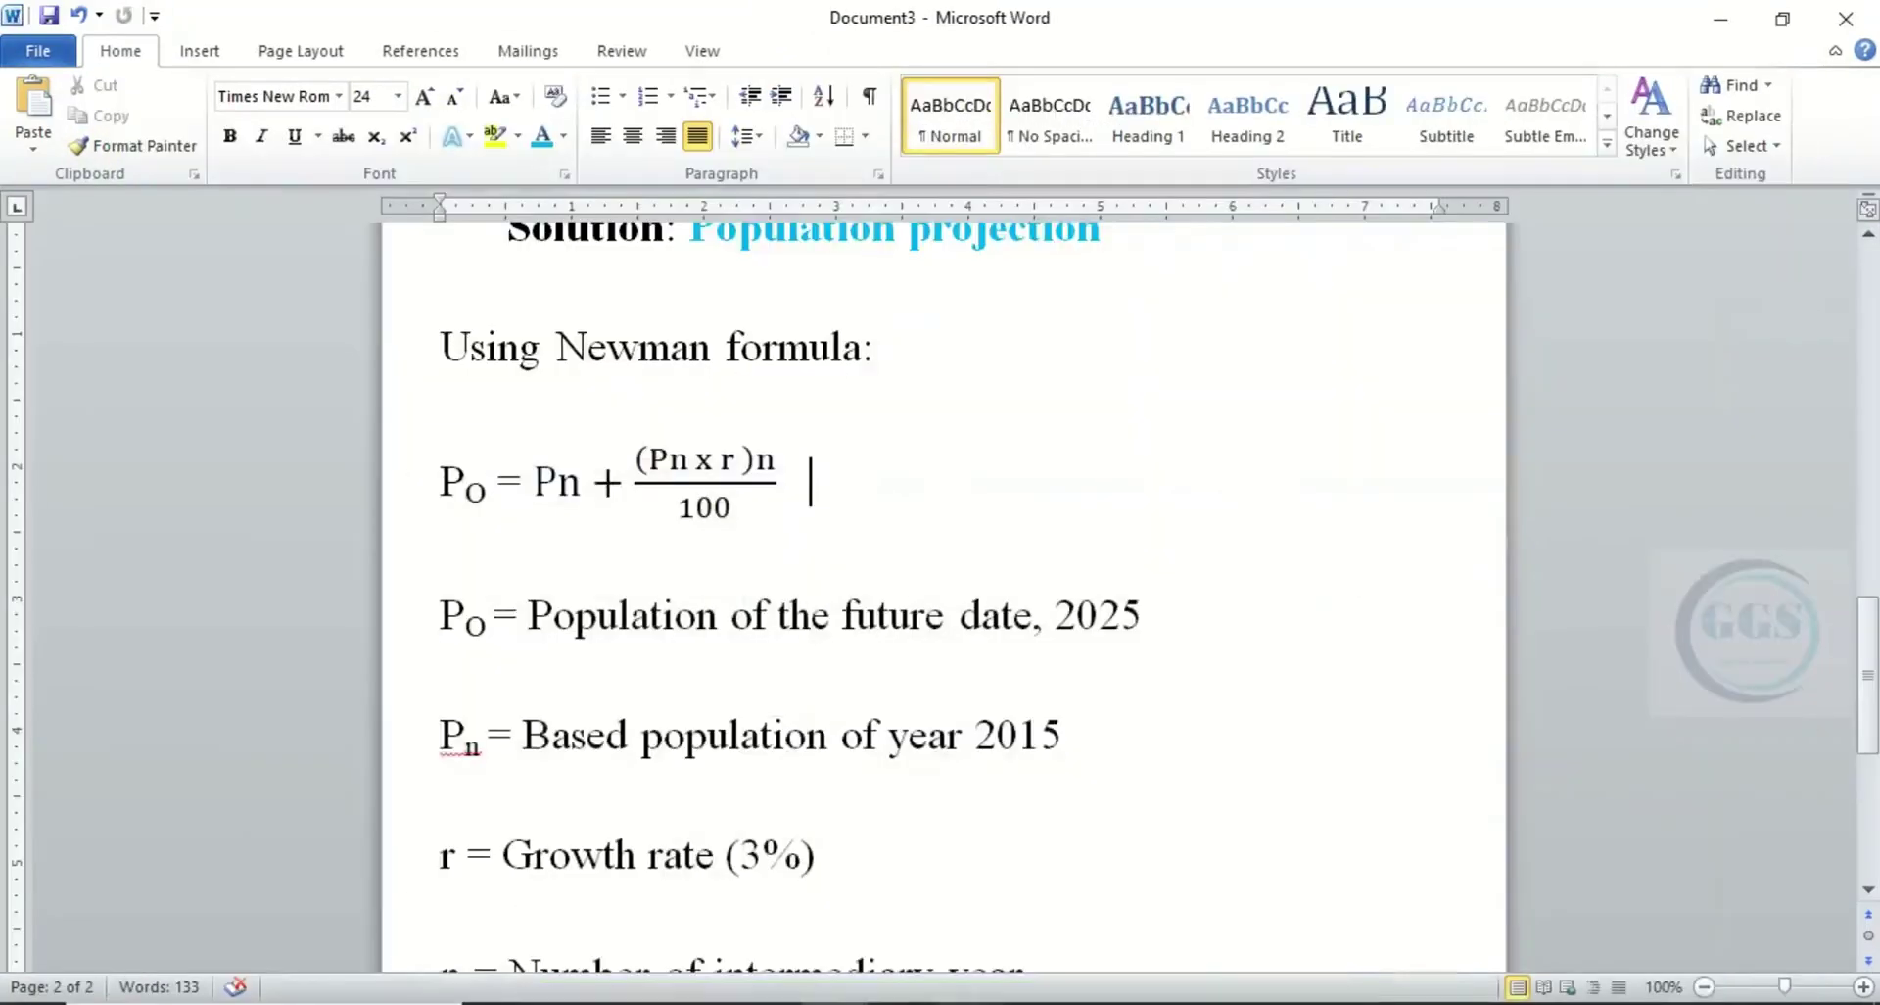
- Copy the whole localities population table from Word and paste it into Excel at cell A1 of Sheet1, using destination formatting
scroll(621, 470, up, 10)
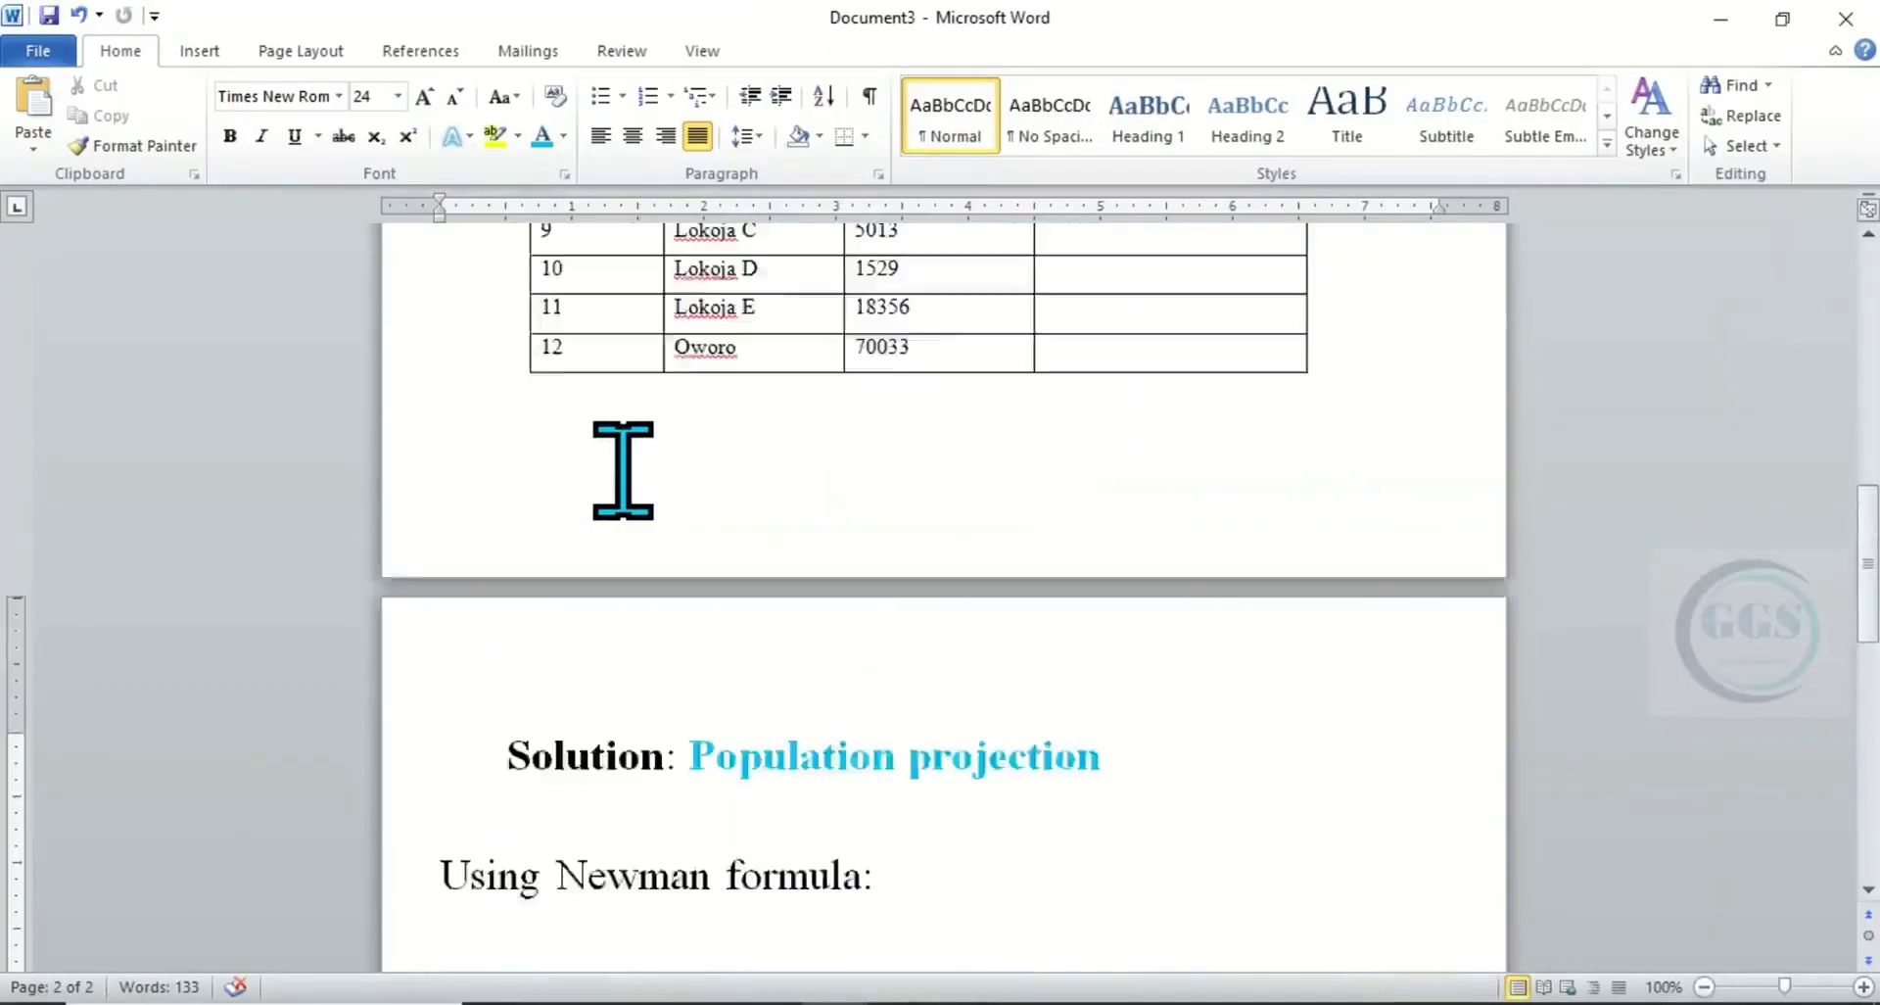
scroll(624, 472, up, 3)
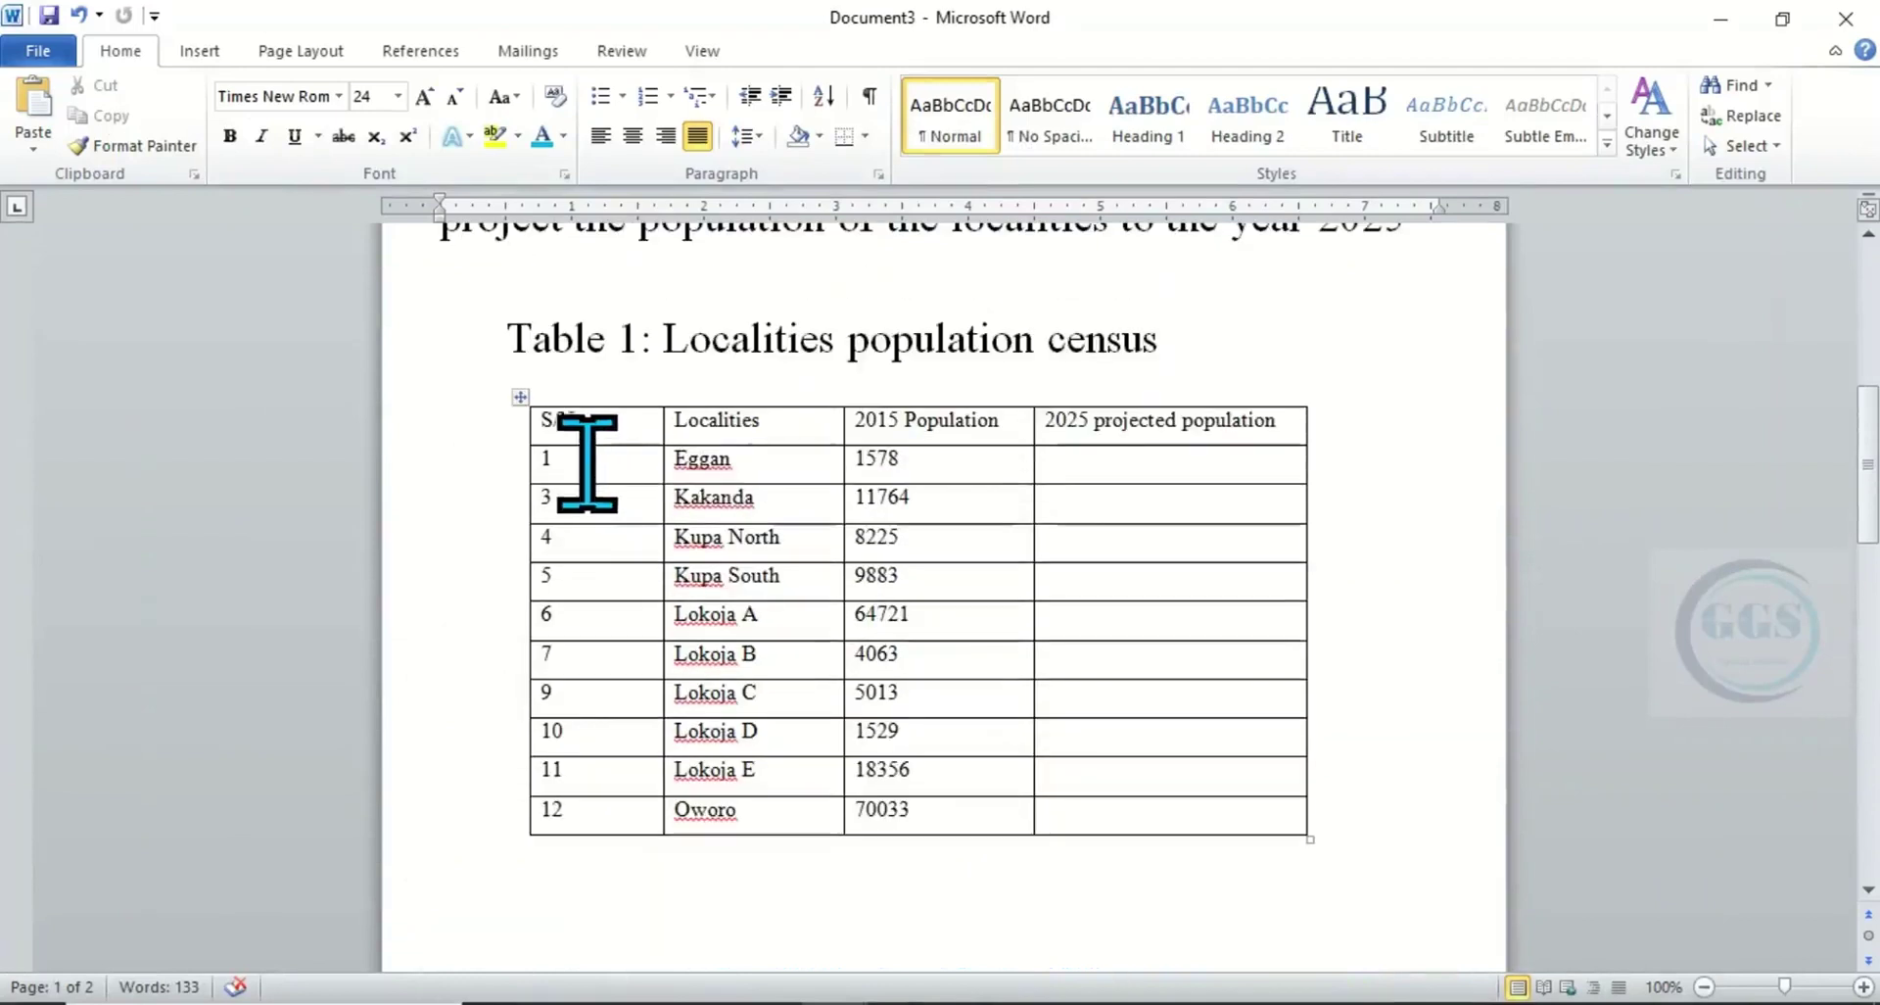
click(520, 397)
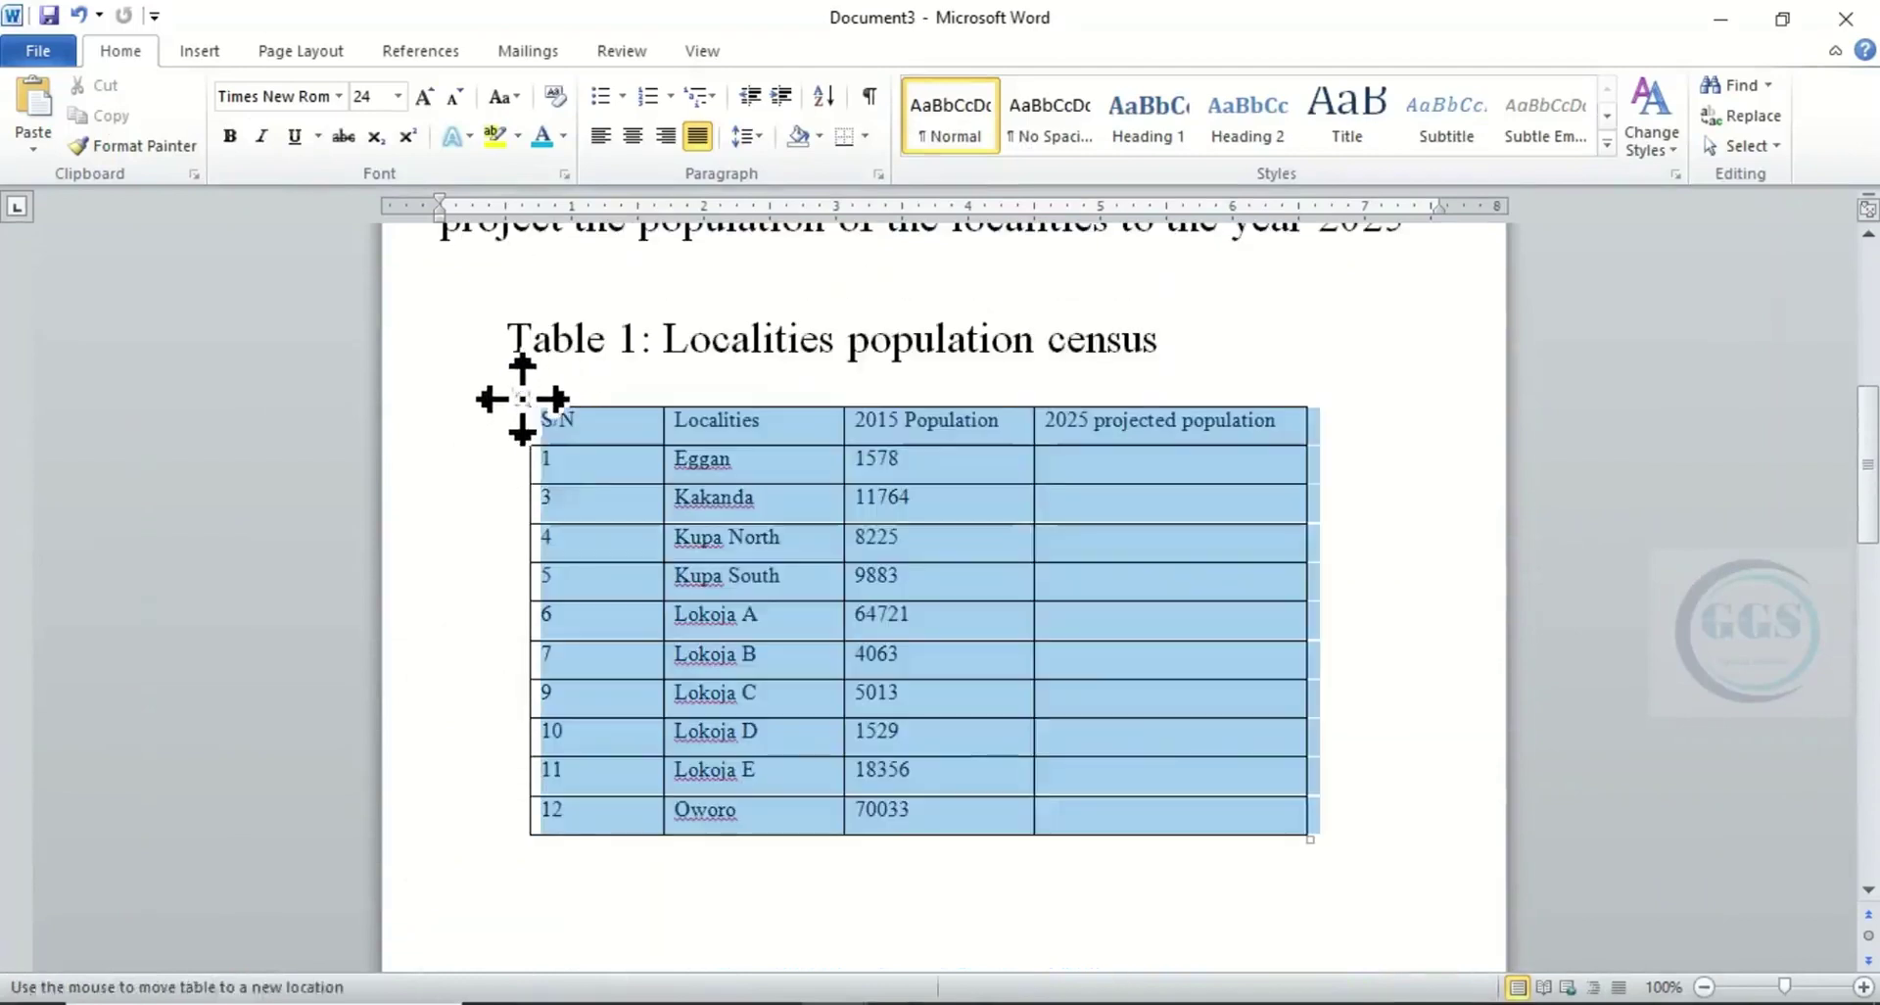
right_click(593, 438)
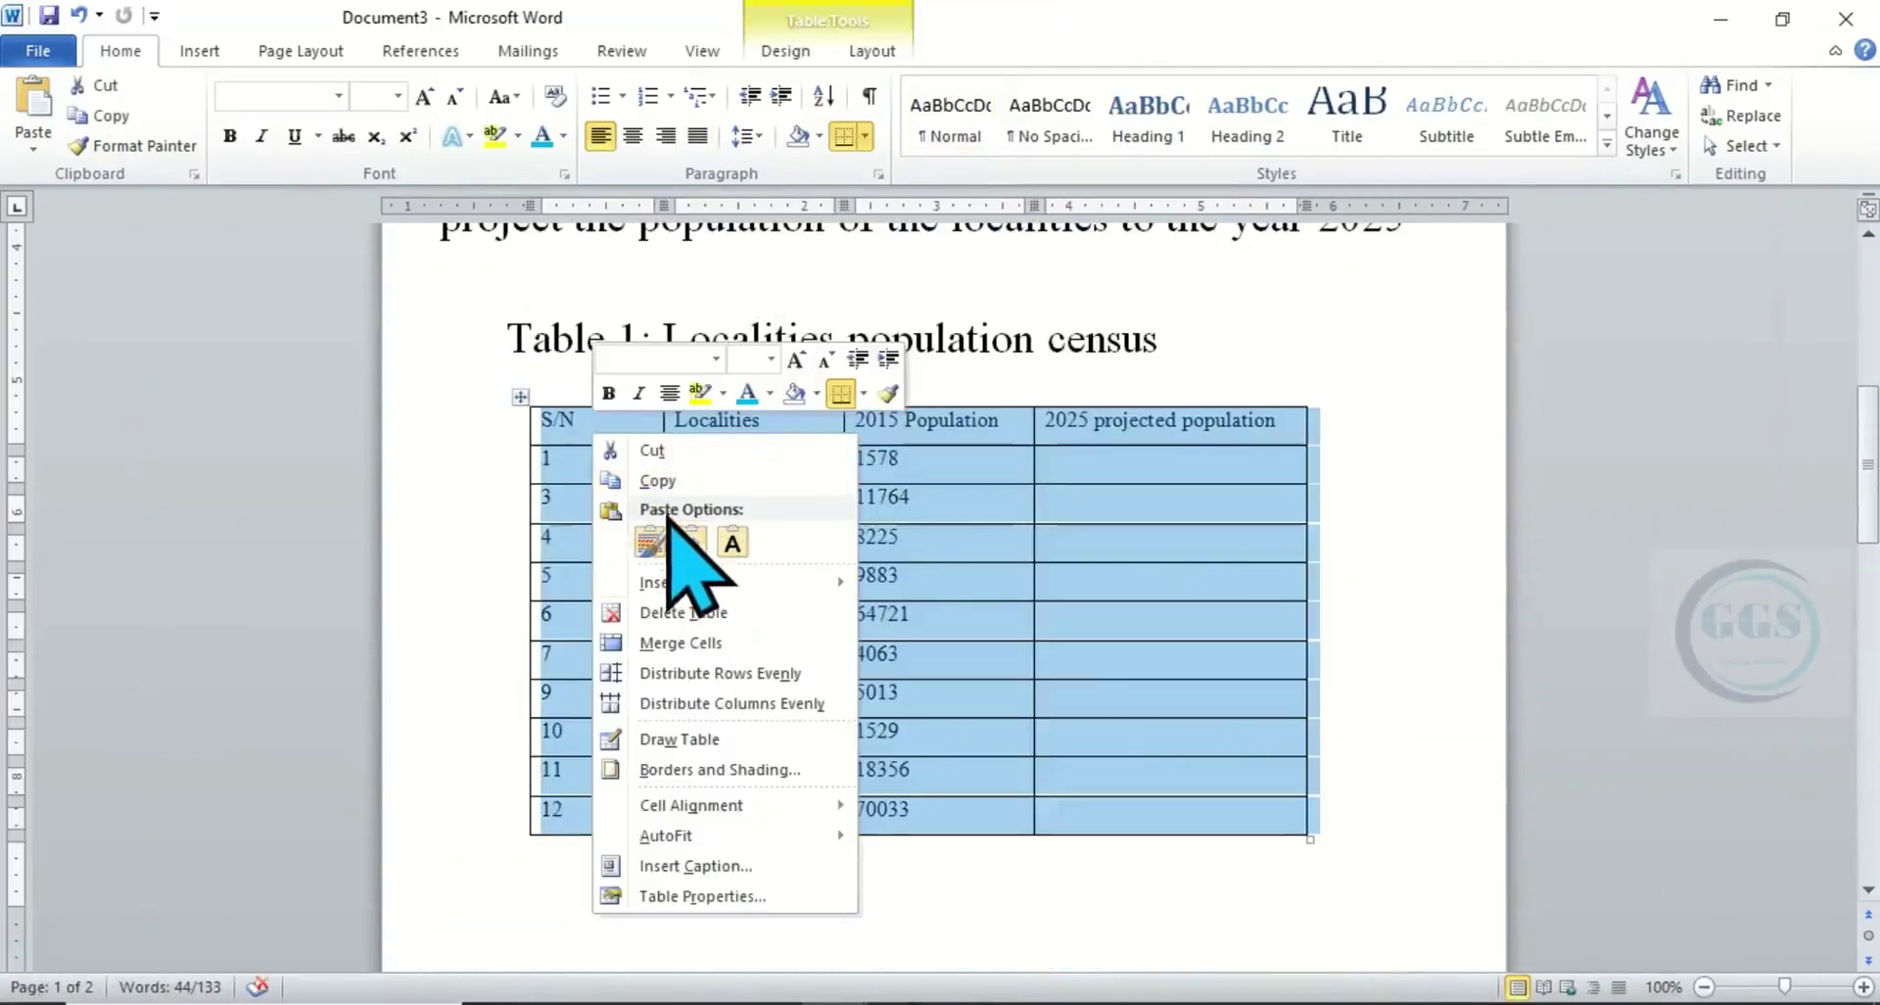
click(655, 484)
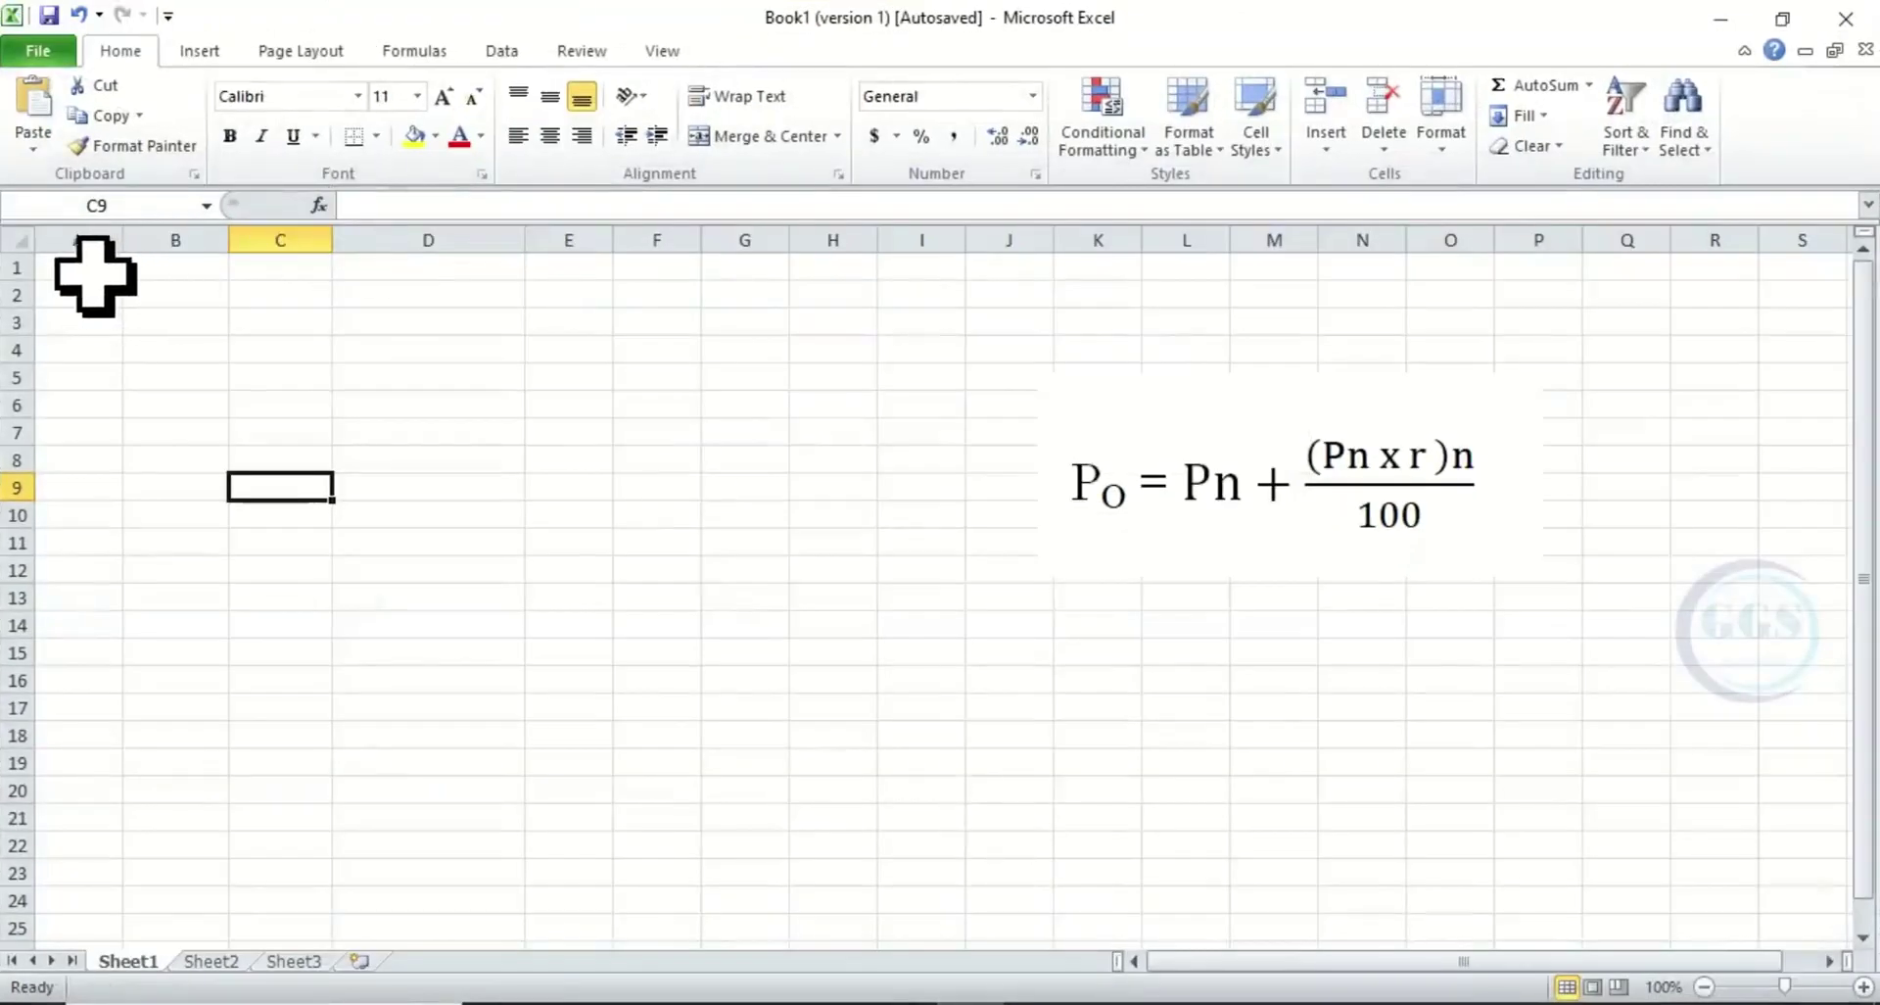
right_click(86, 269)
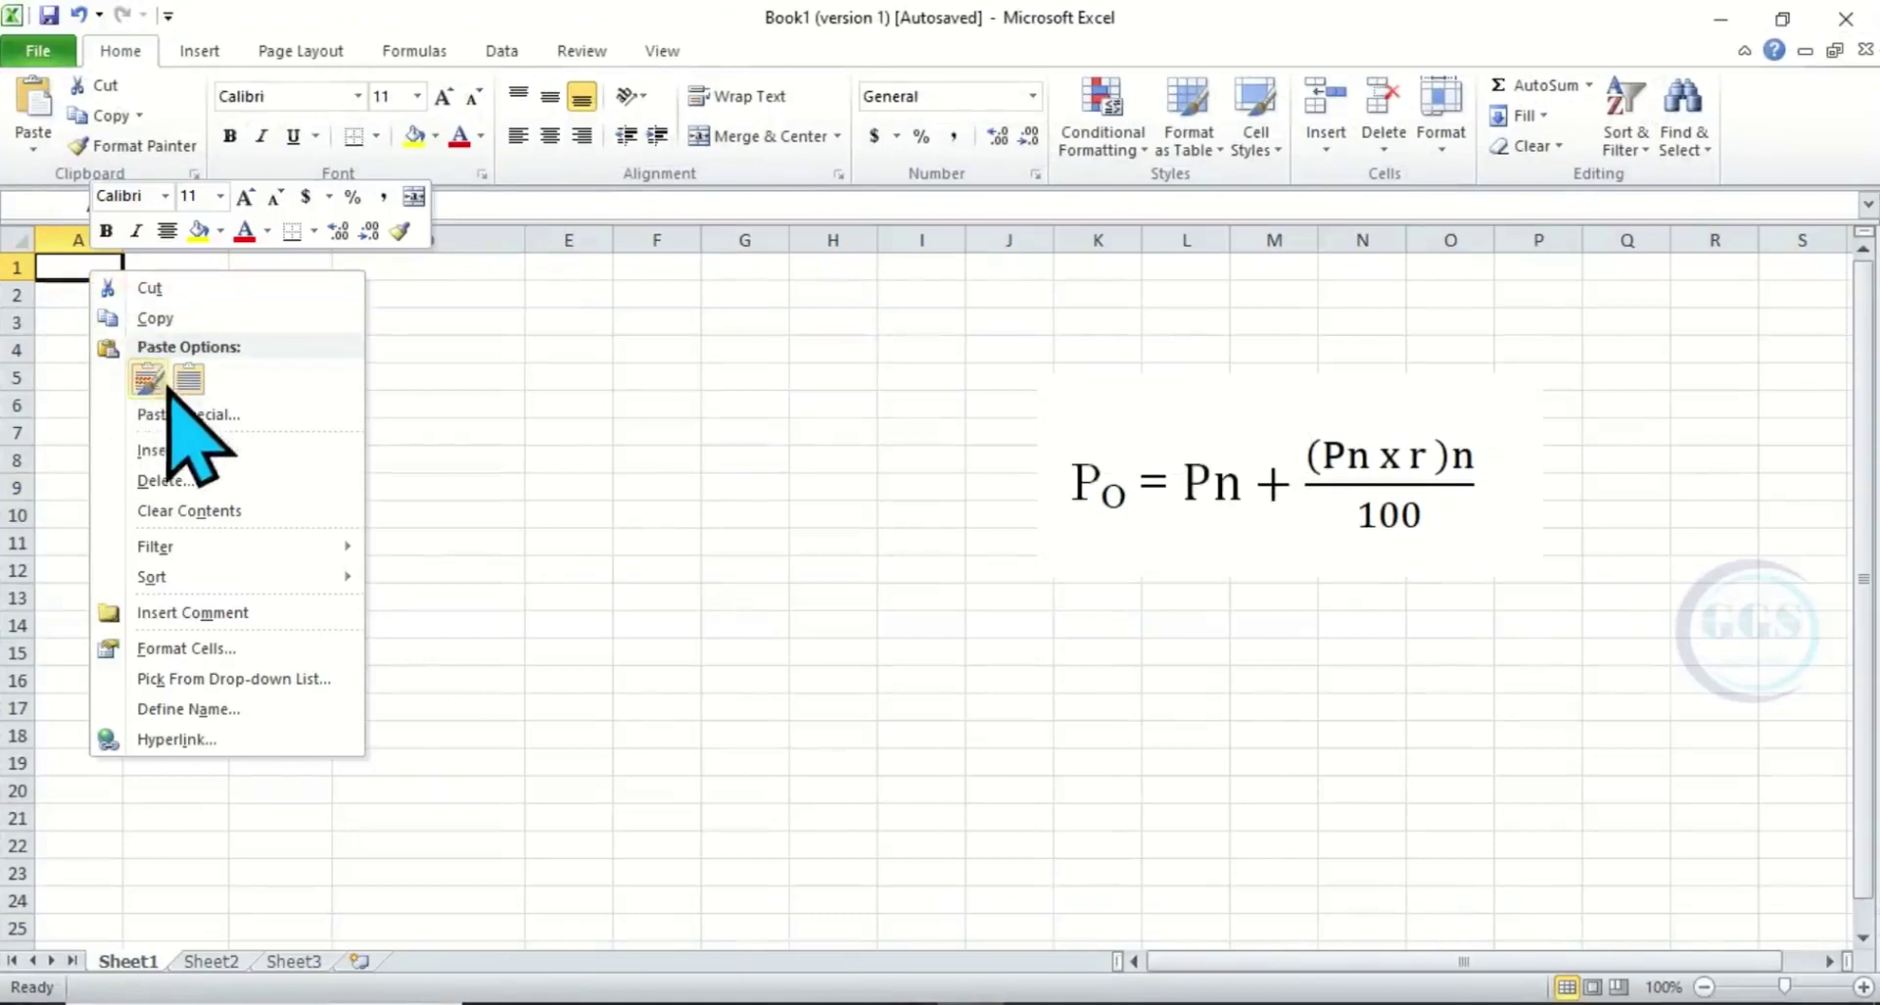
click(186, 382)
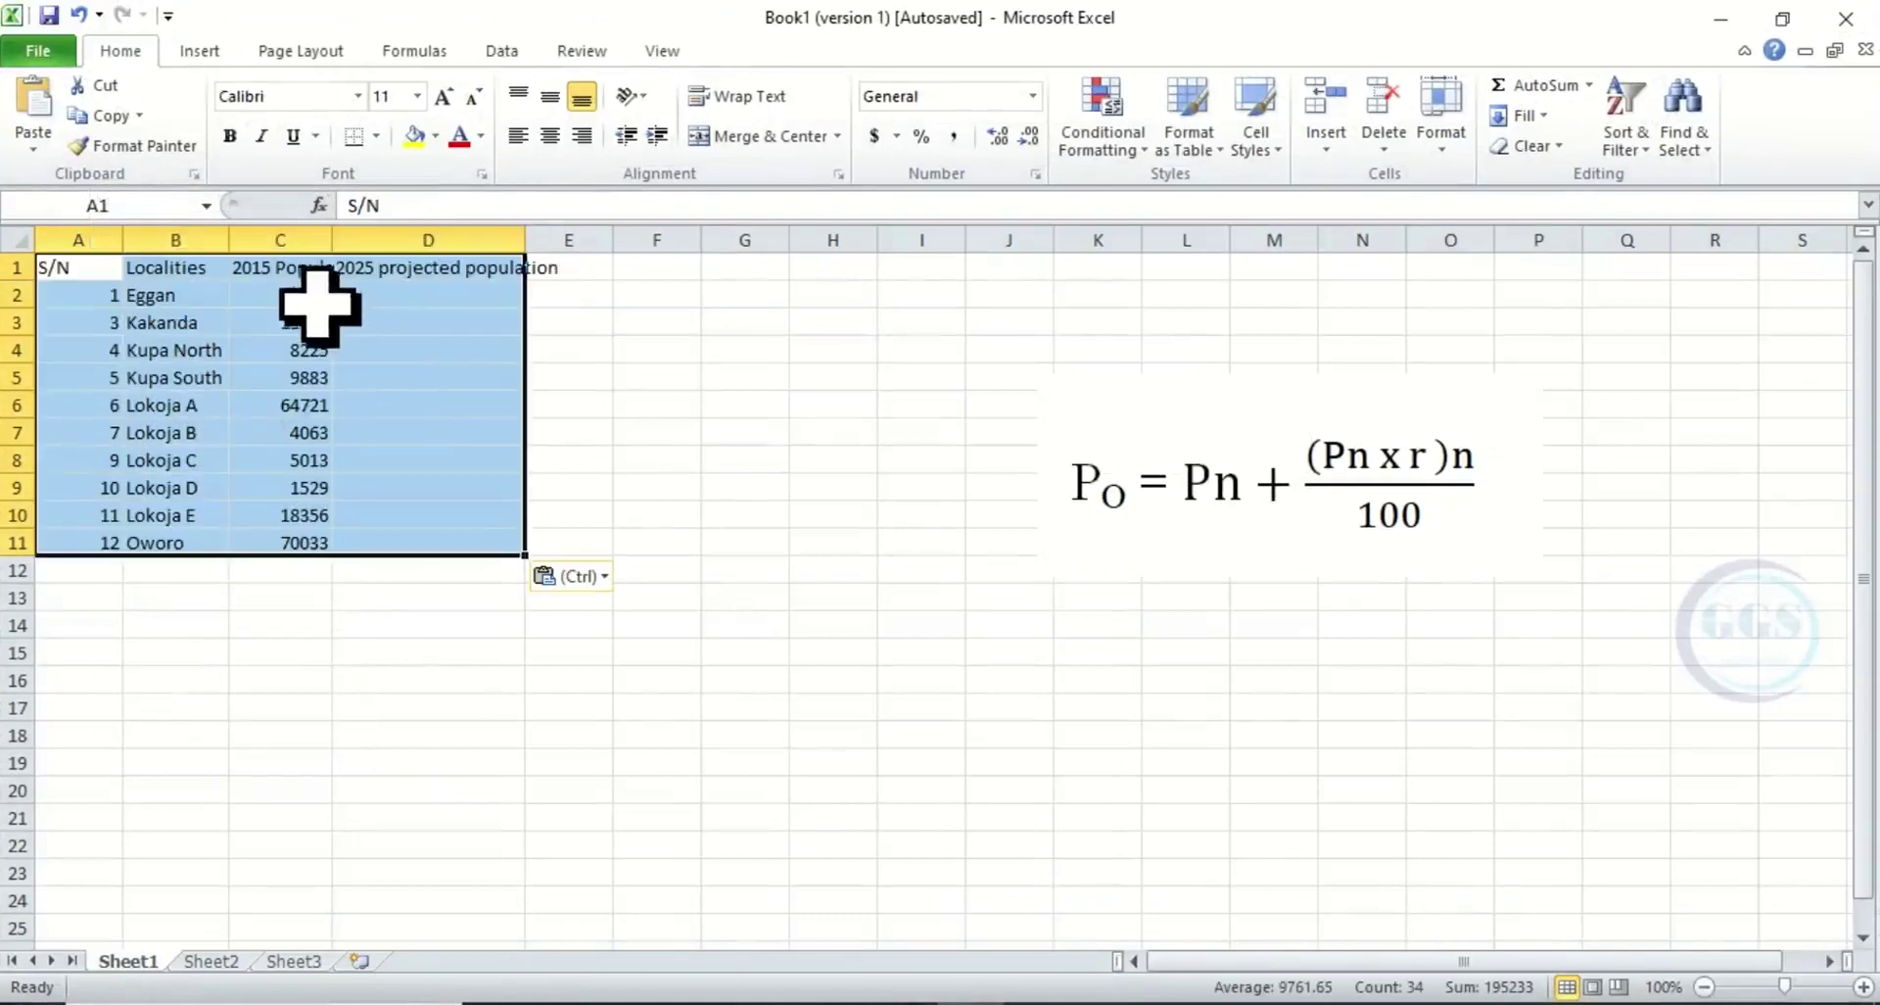
- Auto-fit columns C and D to the width of their 2015 and 2025 population headings
double_click(342, 244)
drag(575, 250, 575, 240)
double_click(575, 240)
click(833, 411)
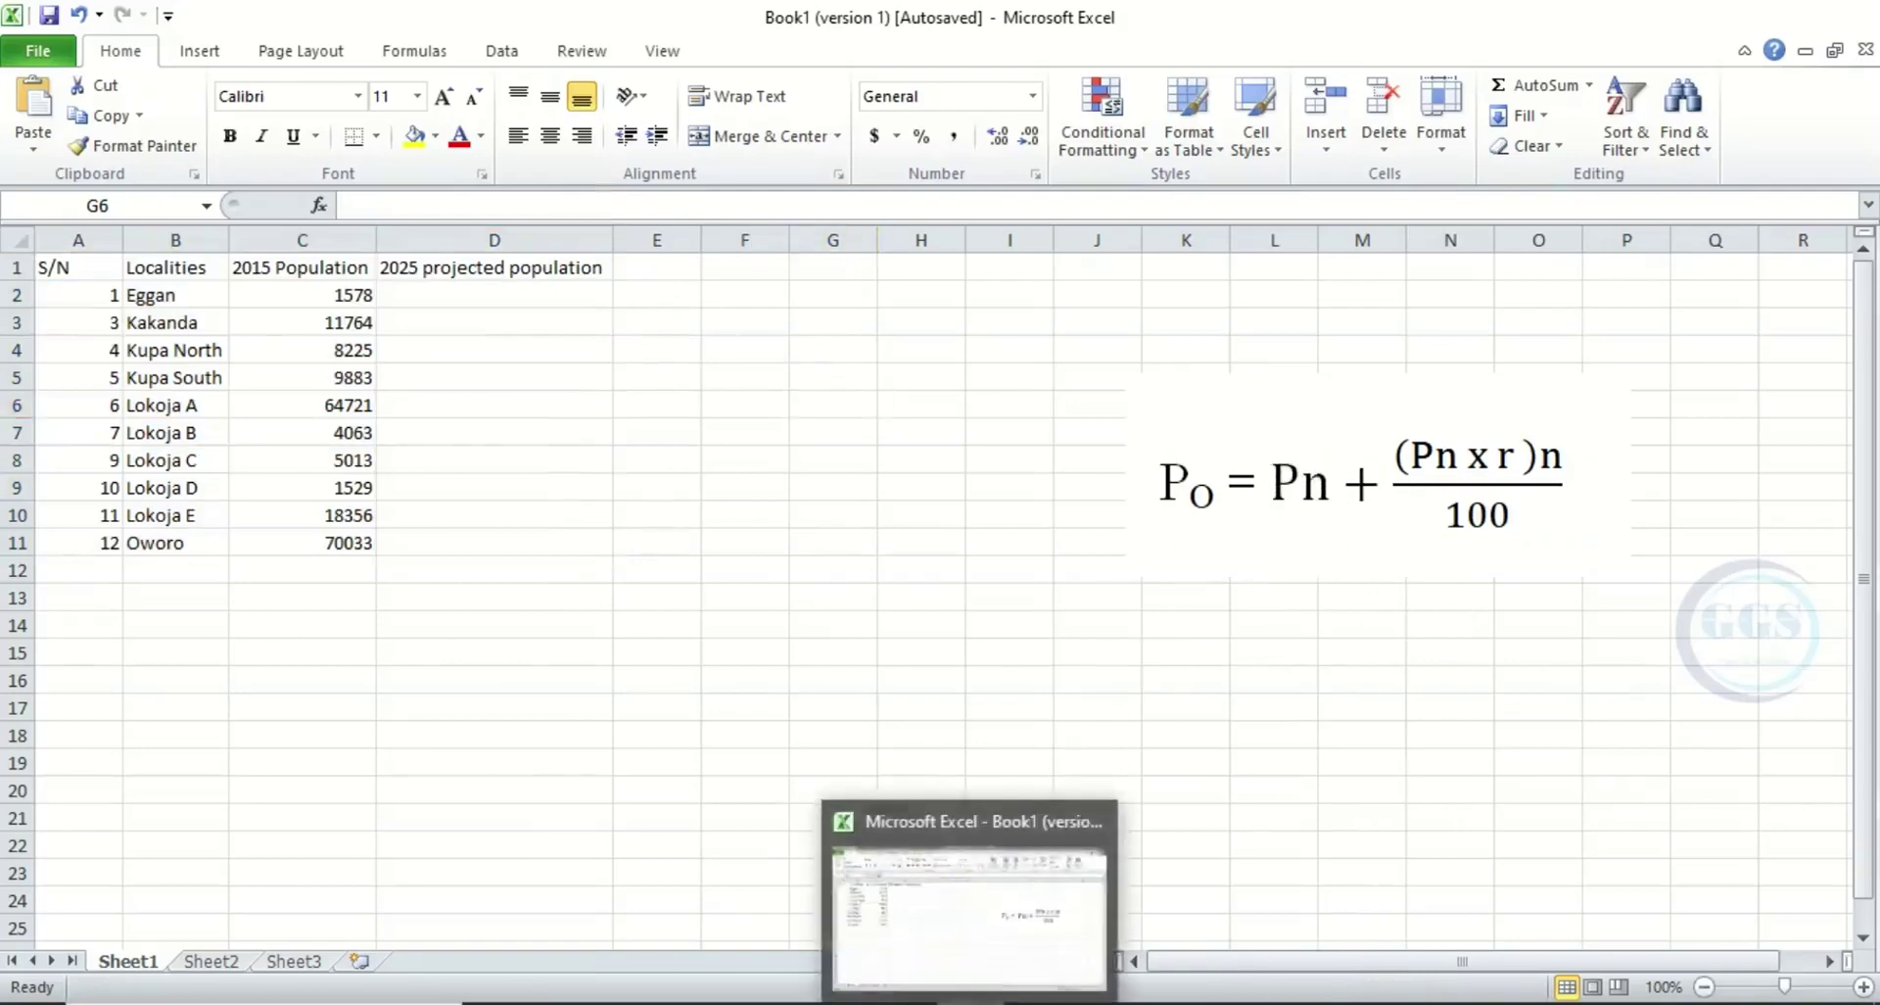
- Switch to the Word document to review the empty 2025 projected population column, and return to the Excel workbook
key(alt+Tab)
scroll(902, 630, up, 3)
scroll(882, 546, down, 1)
scroll(991, 542, down, 2)
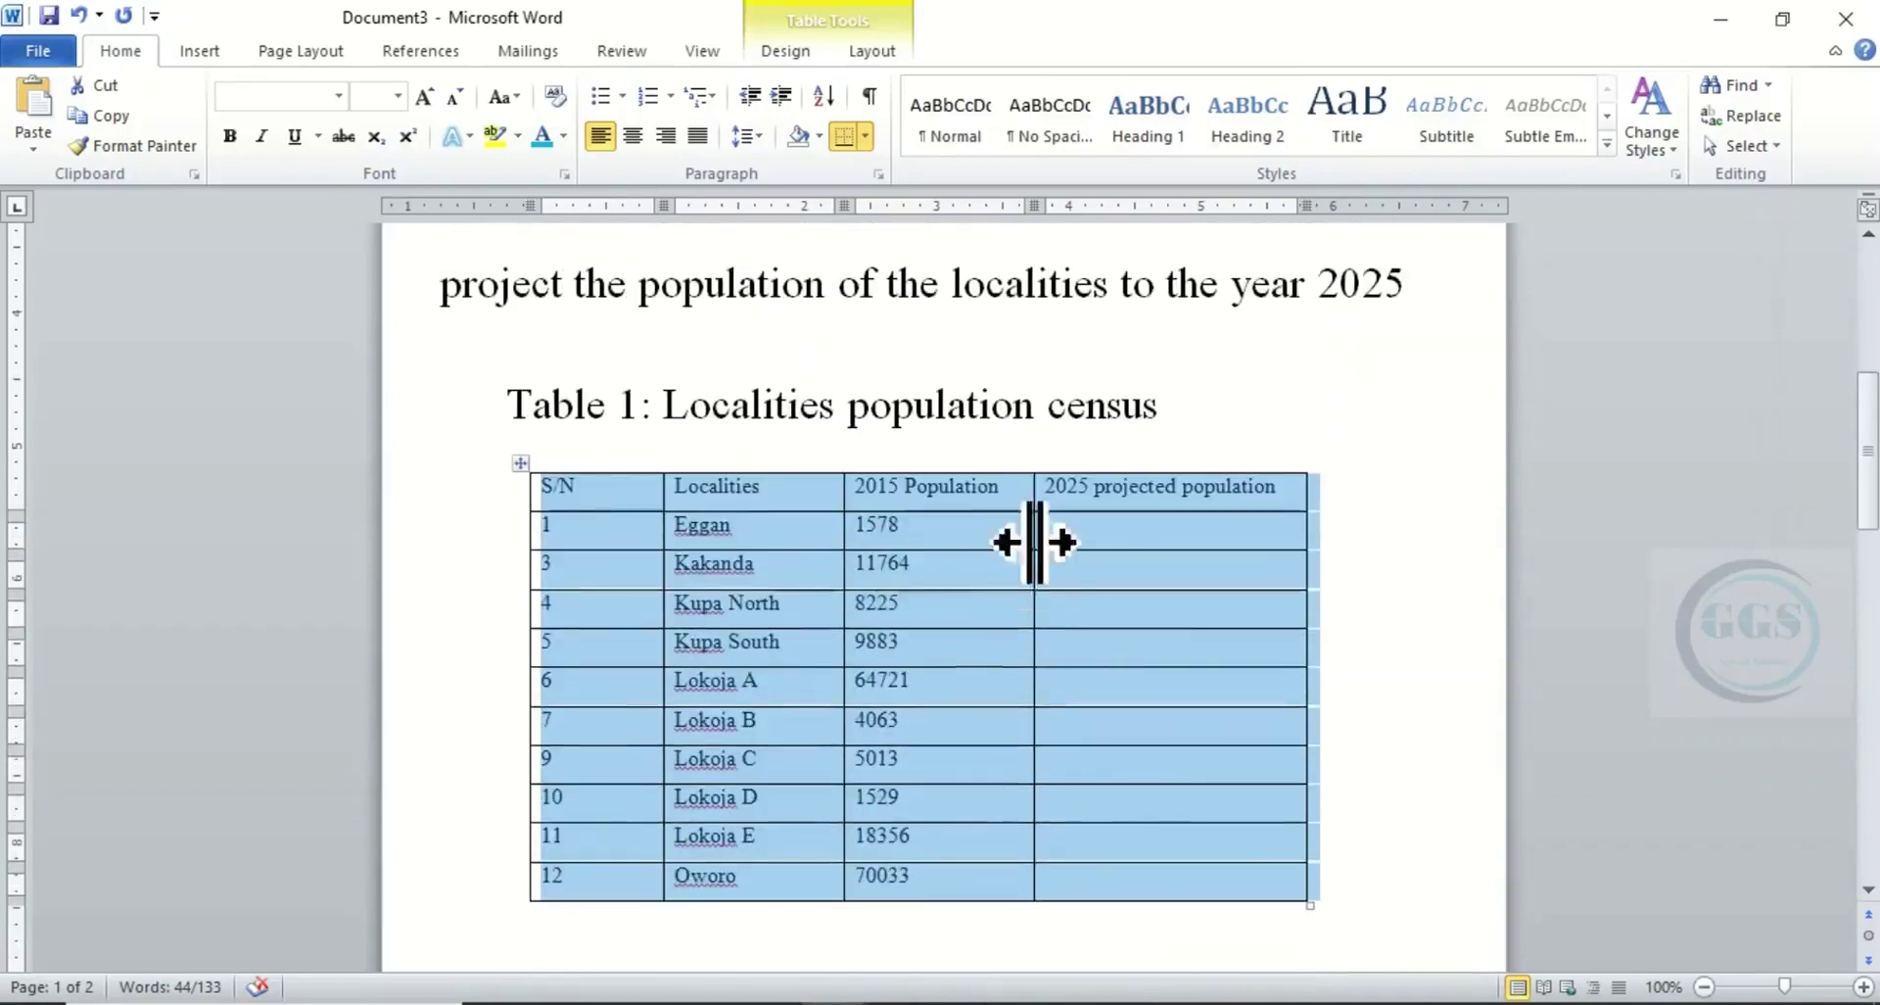
click(1131, 533)
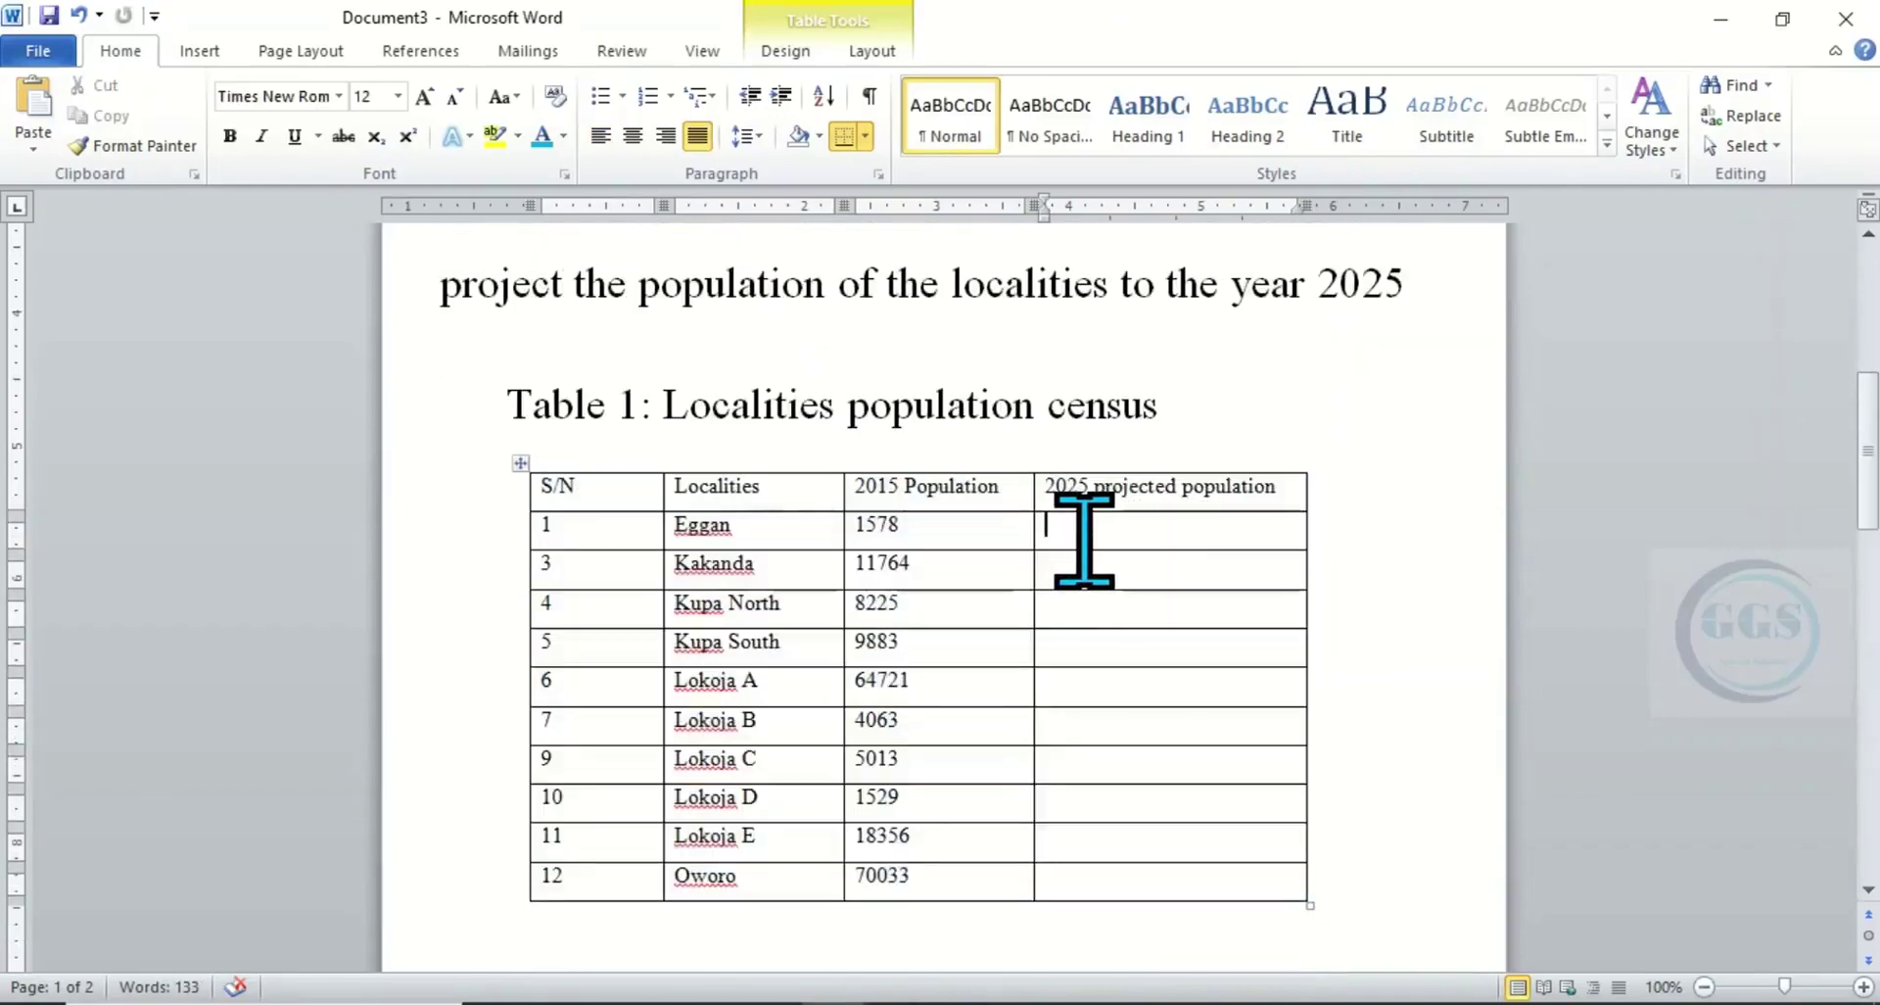
click(1720, 19)
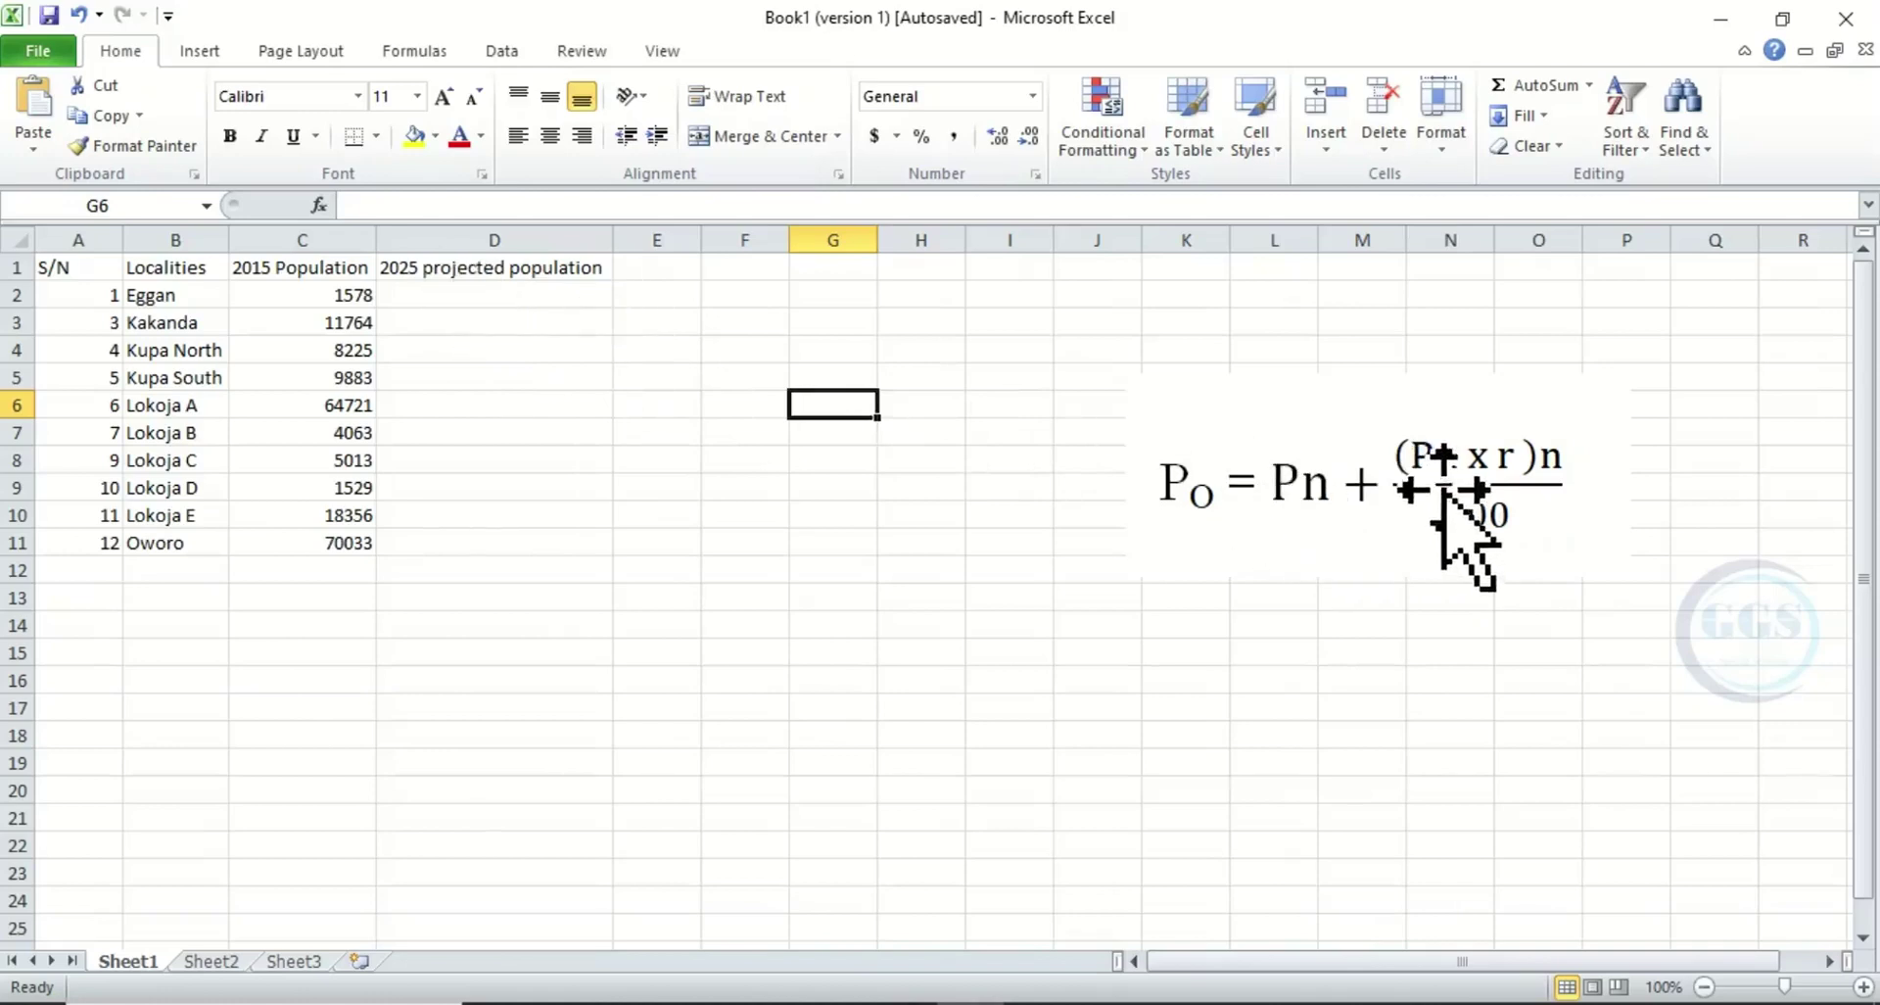
- Enter the growth rate label "r=" in G16 with the value 3 in H16, and the label "n" in G17
click(443, 299)
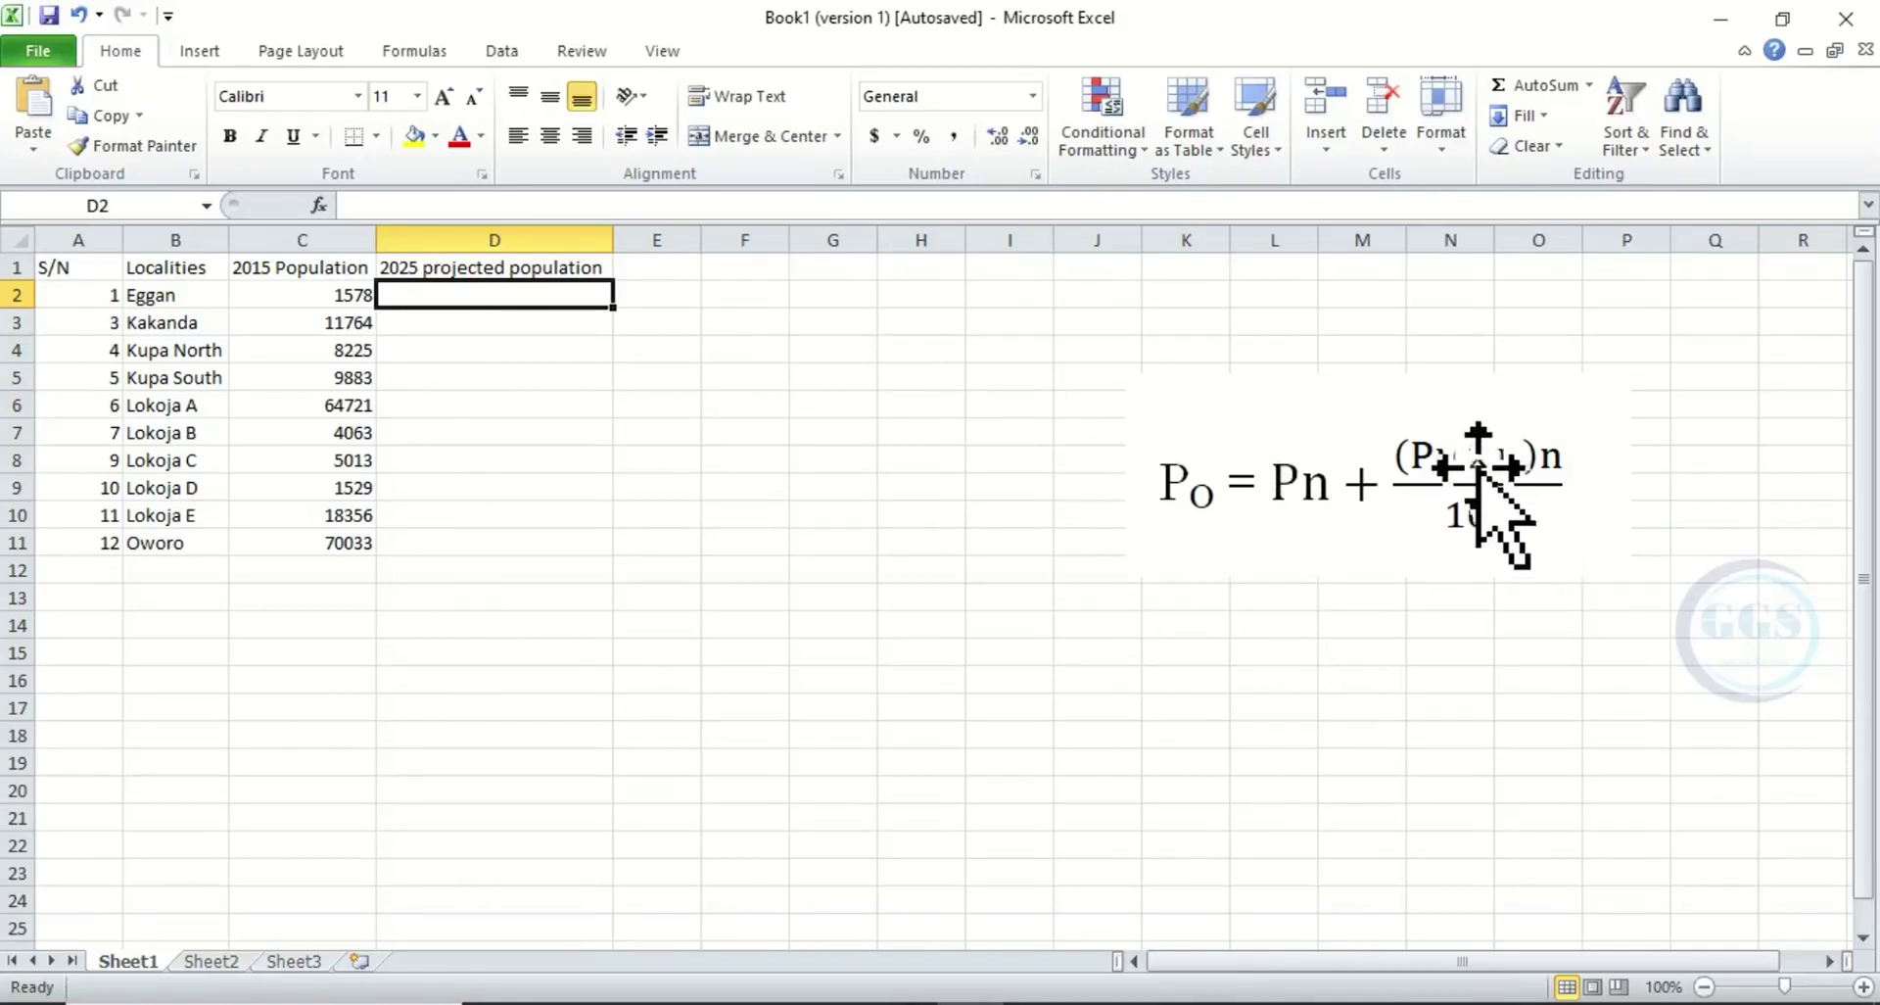
click(859, 680)
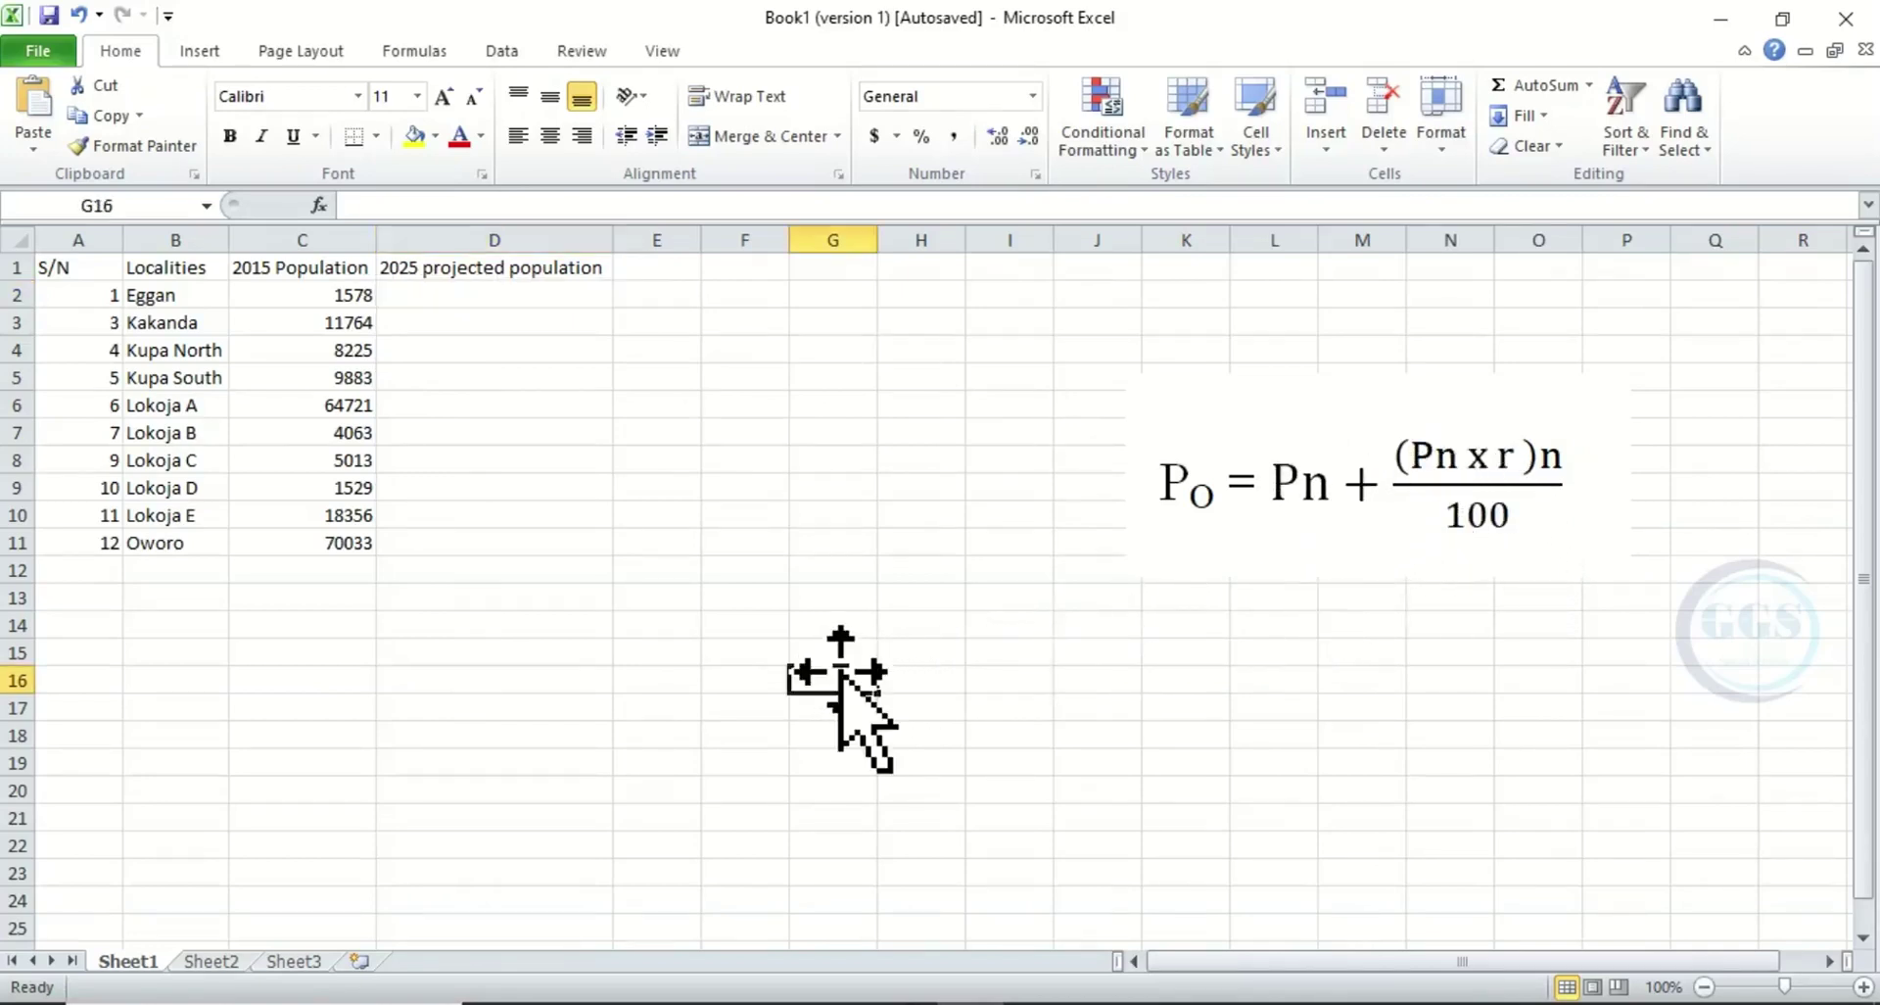
text(r=)
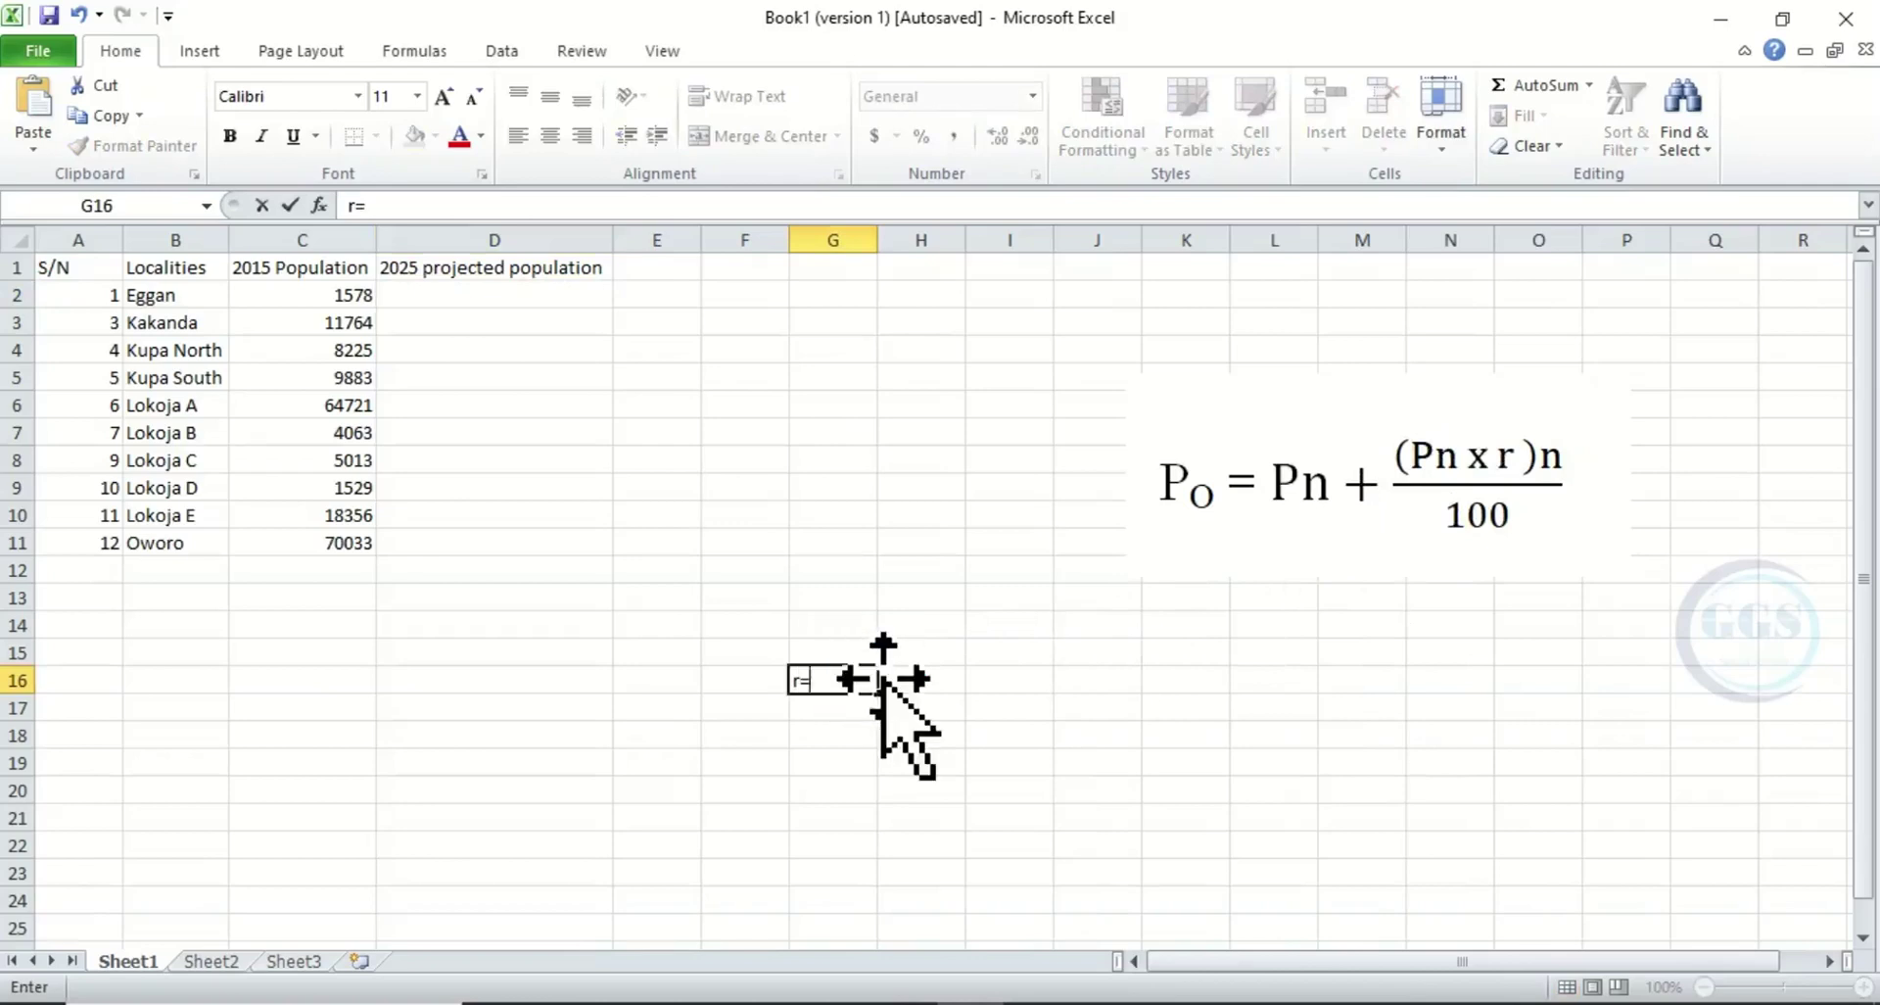
click(920, 677)
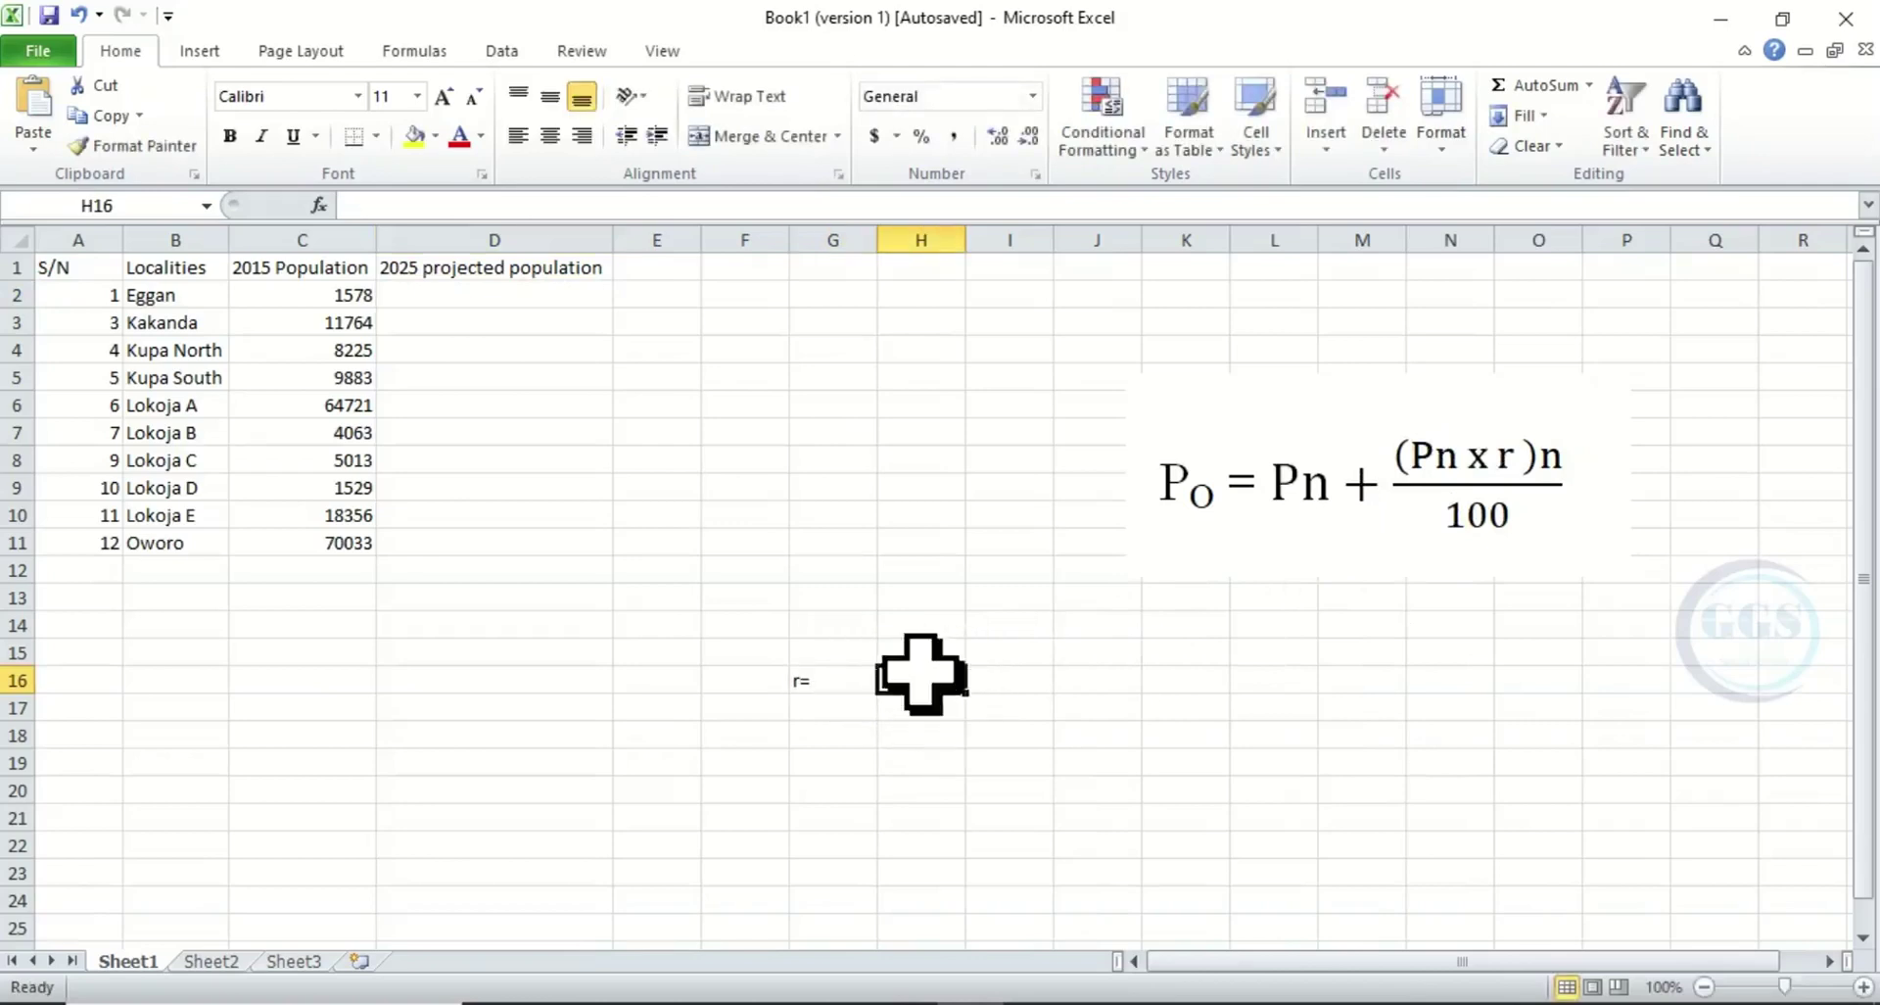
text(3)
click(921, 759)
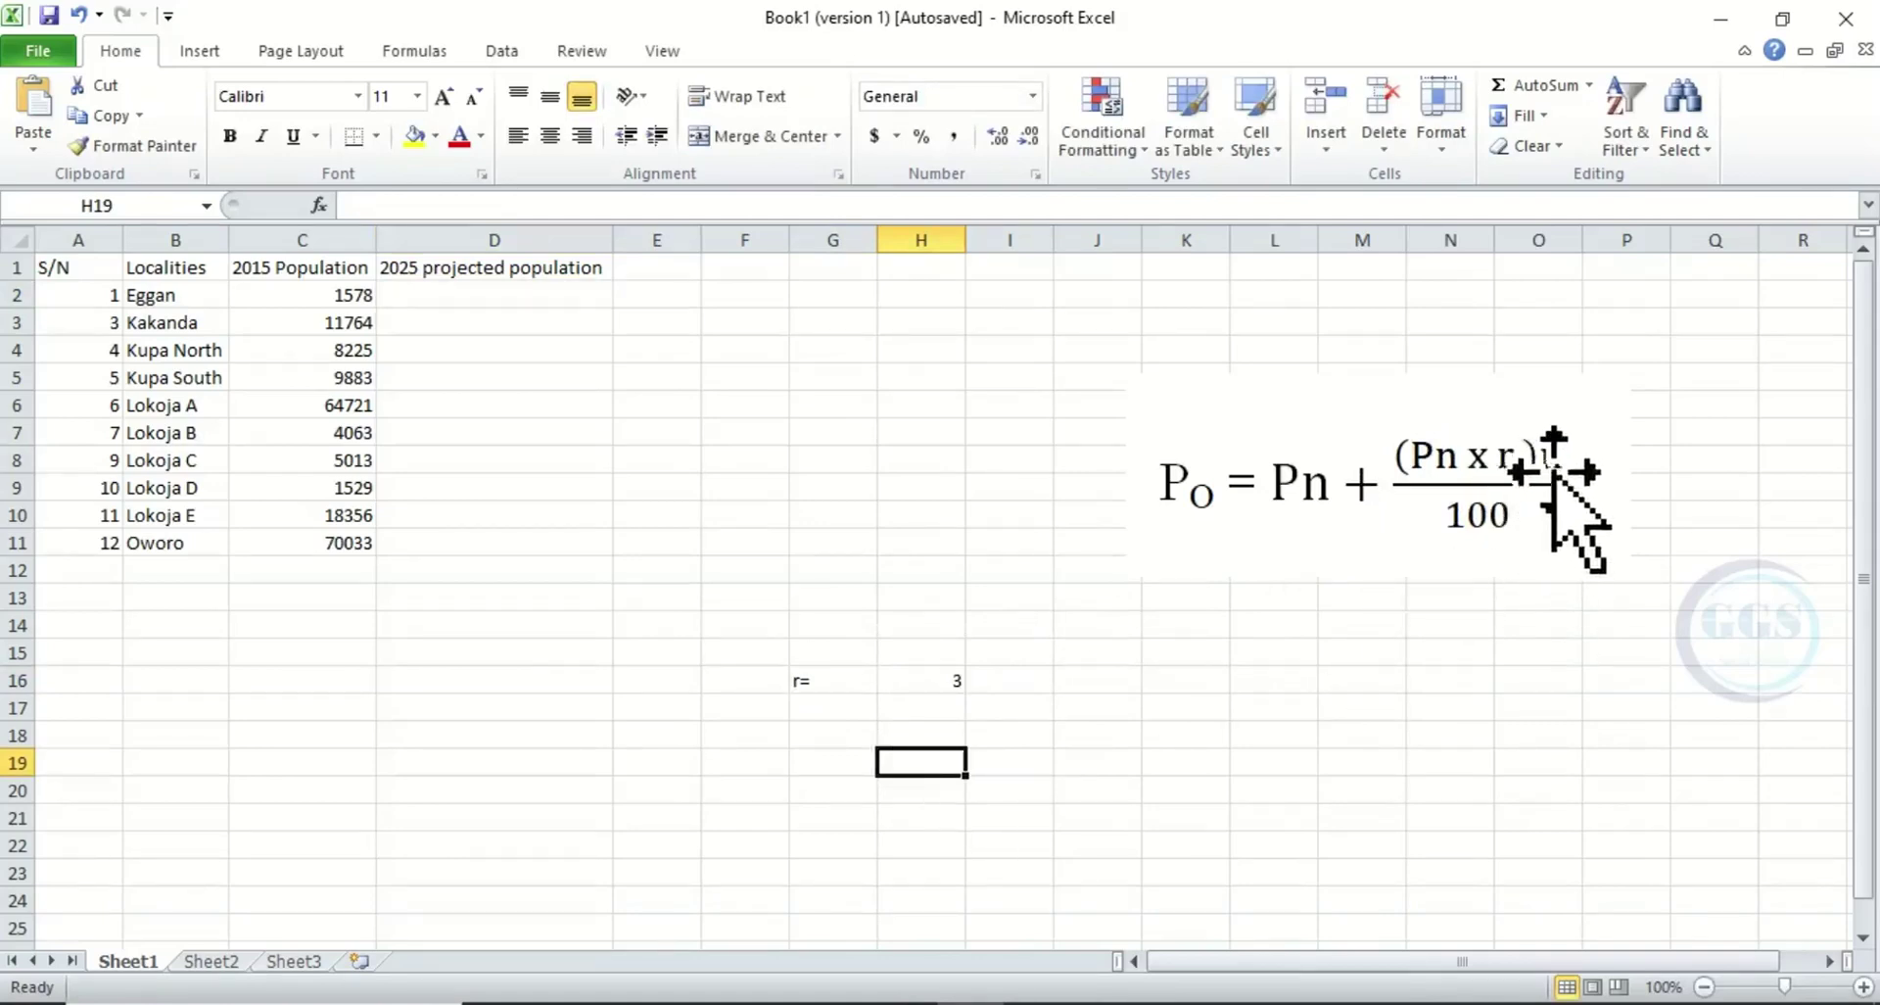
click(827, 706)
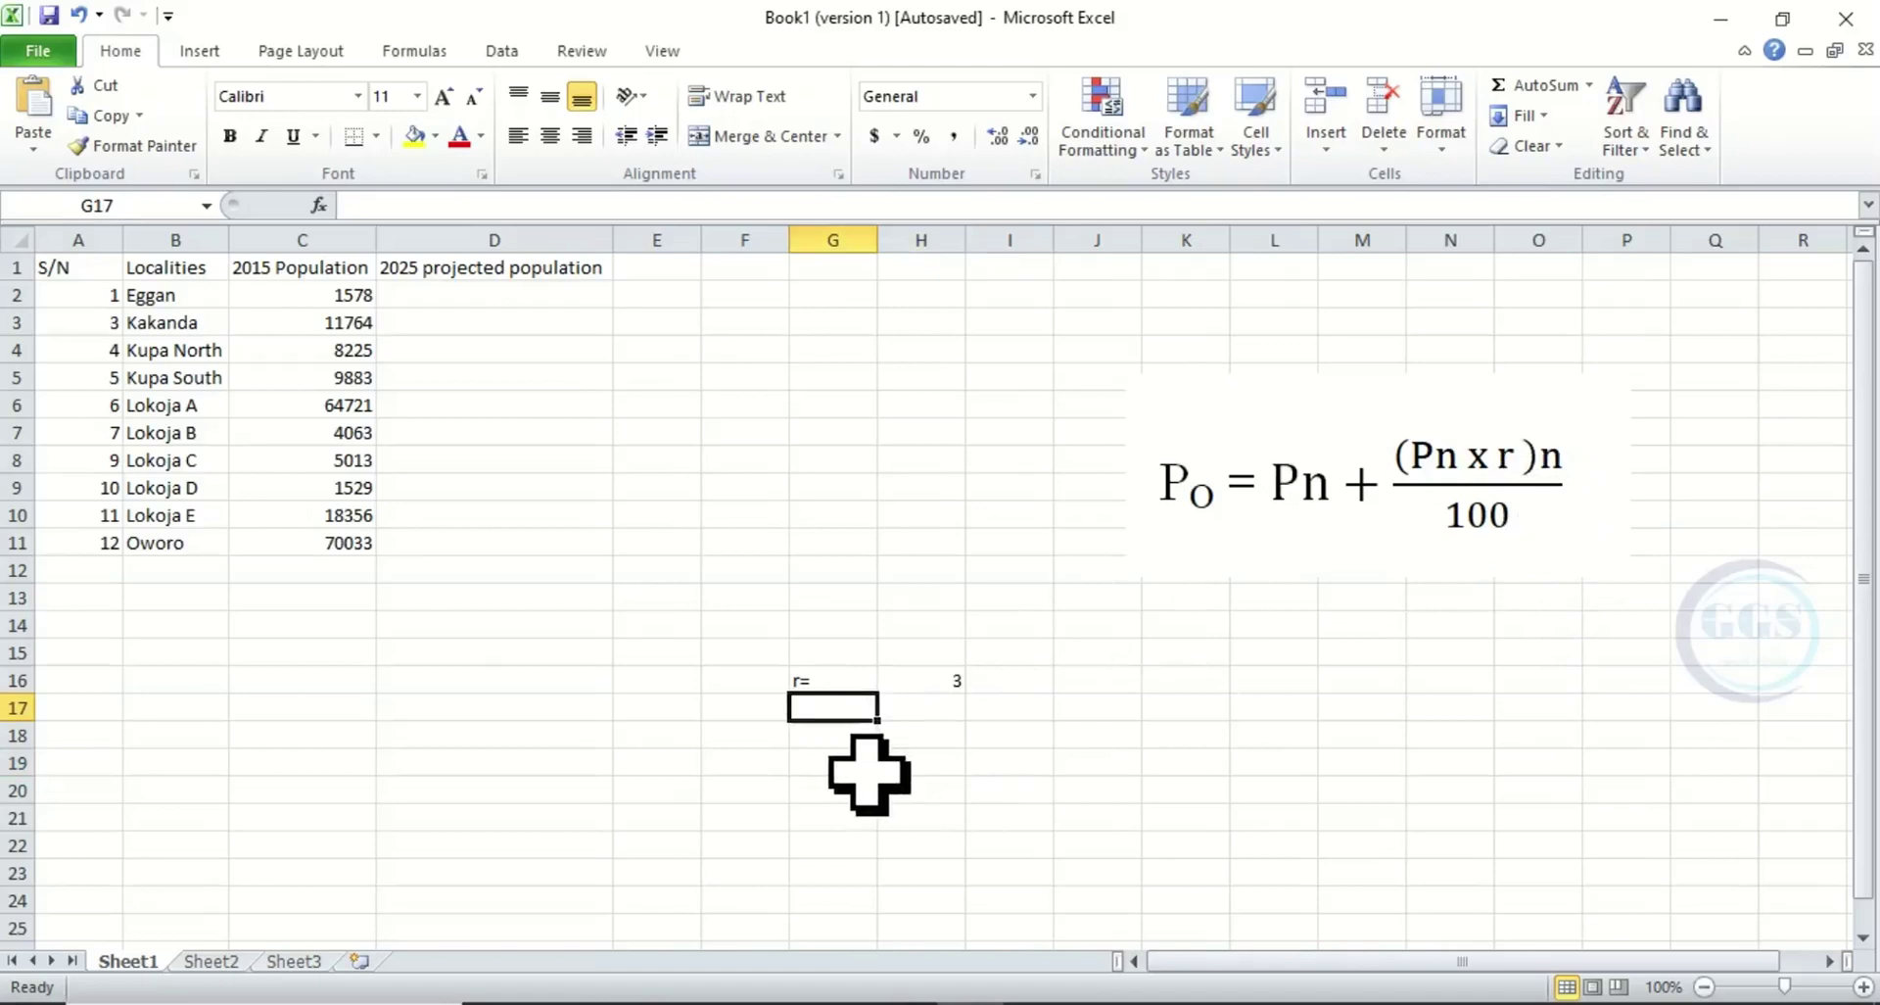
text(n)
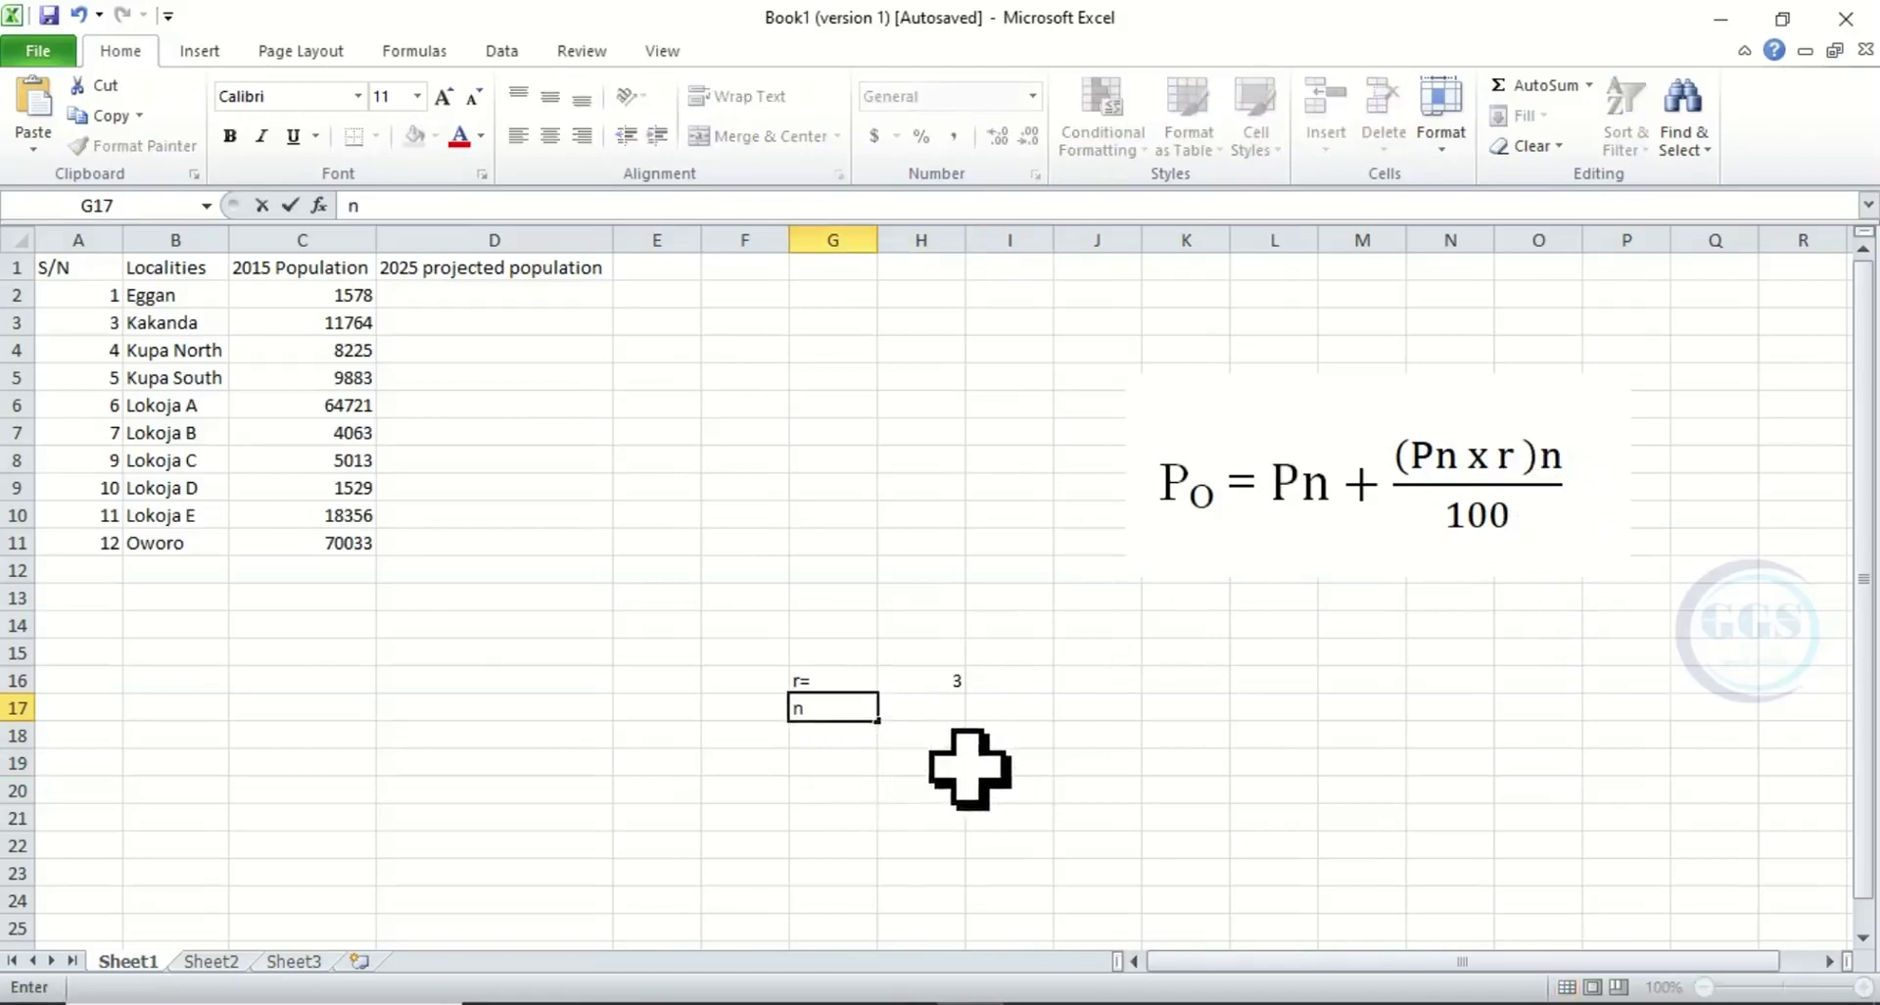
- Enter the years 2015 in G13 and 2025 in H13, and complete the period as "n=" in G17 with 10 in H17
click(839, 592)
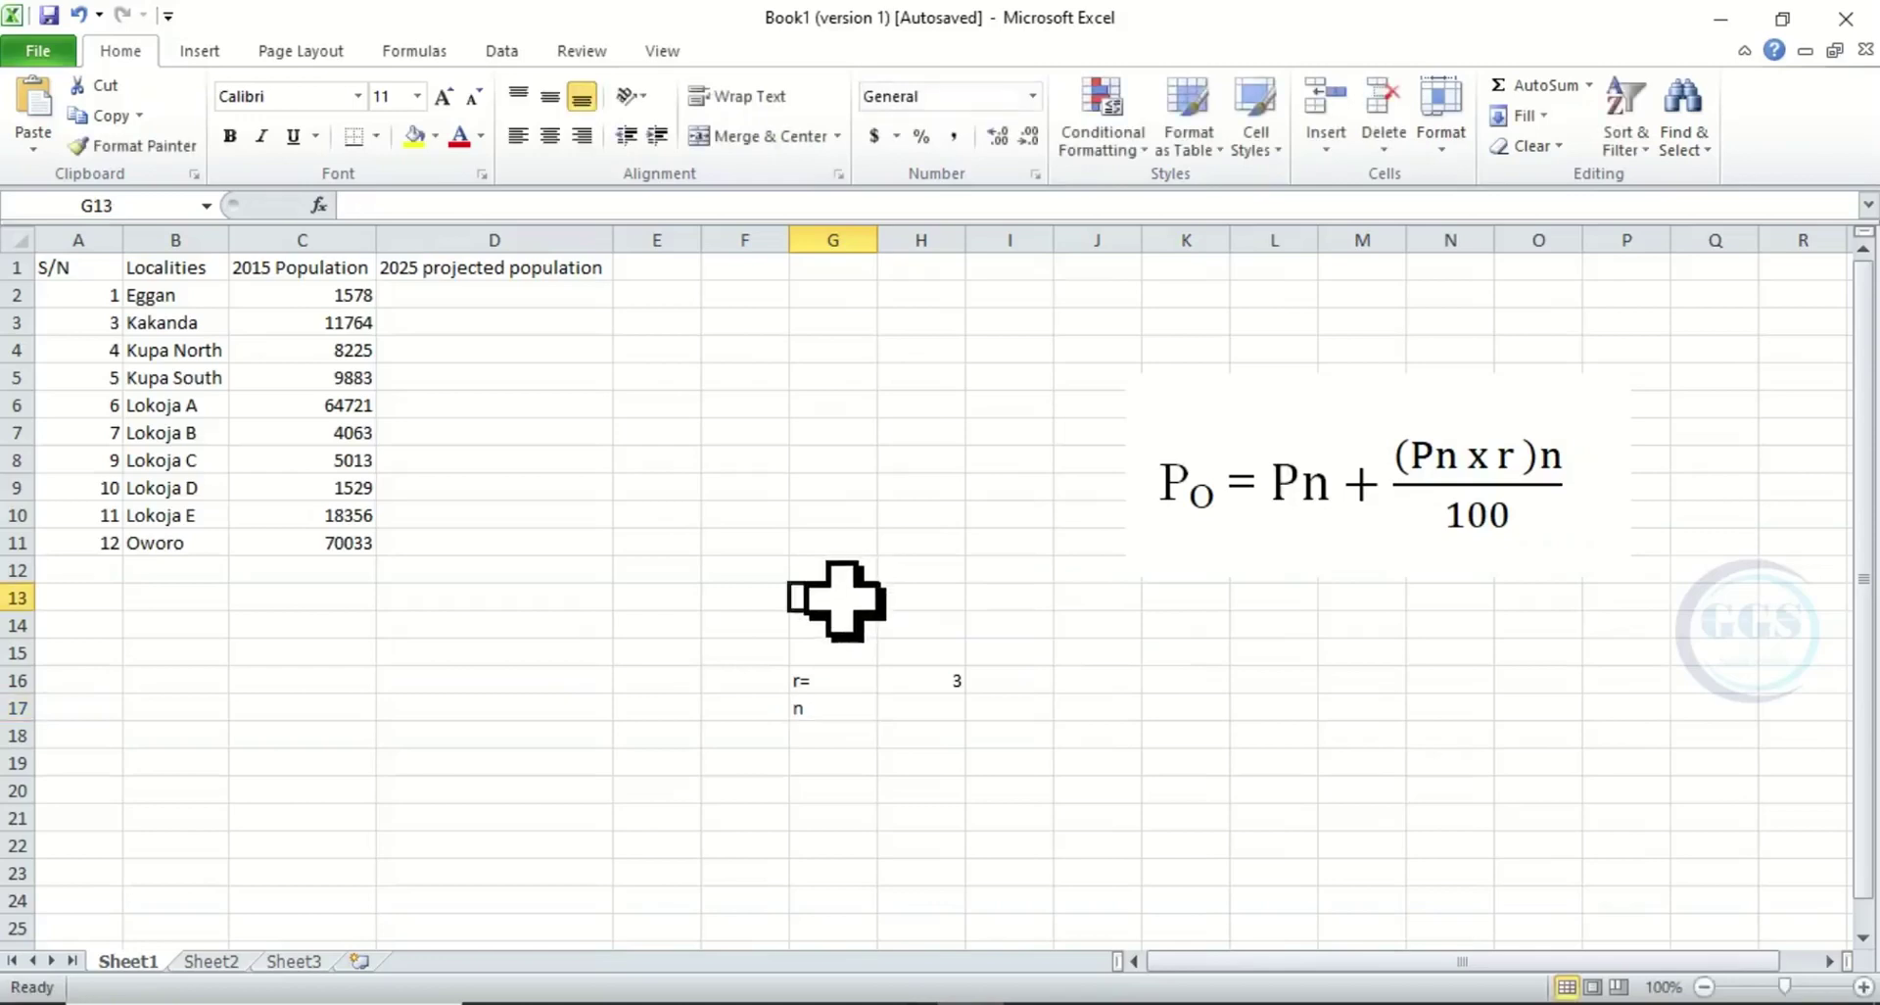
text(201)
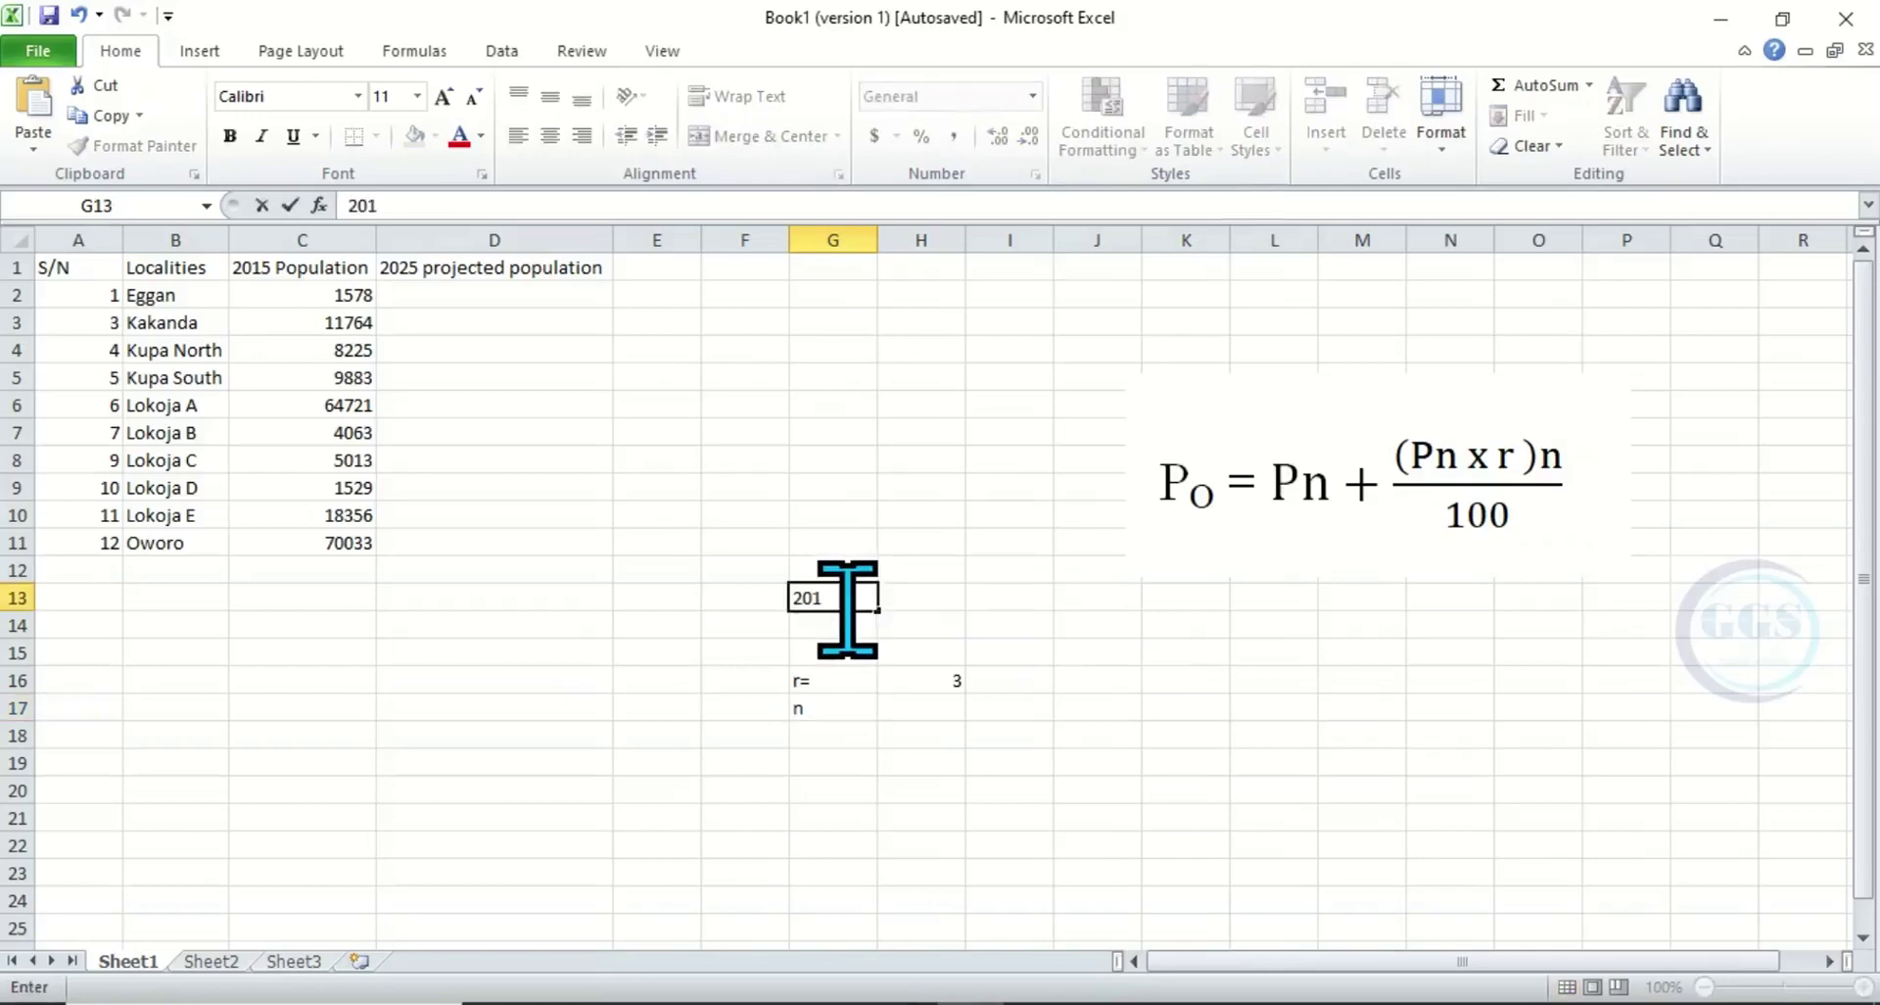
text(5)
click(896, 602)
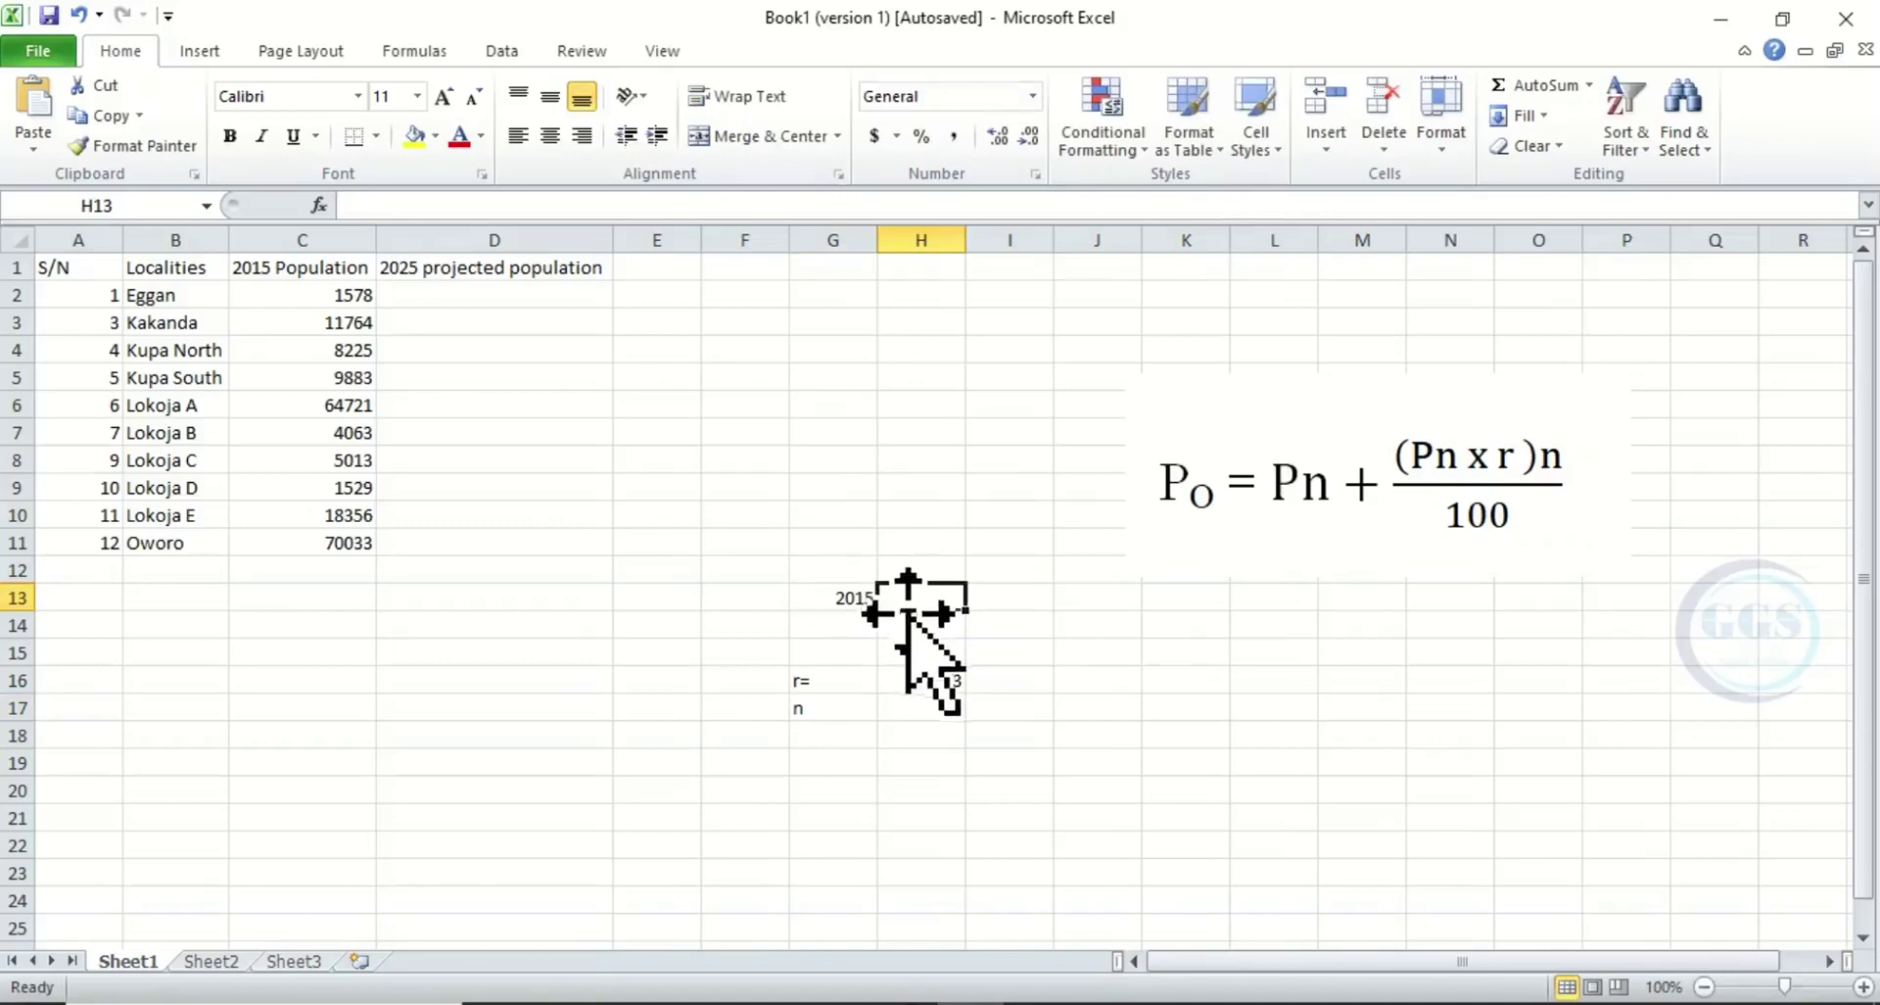
text(2)
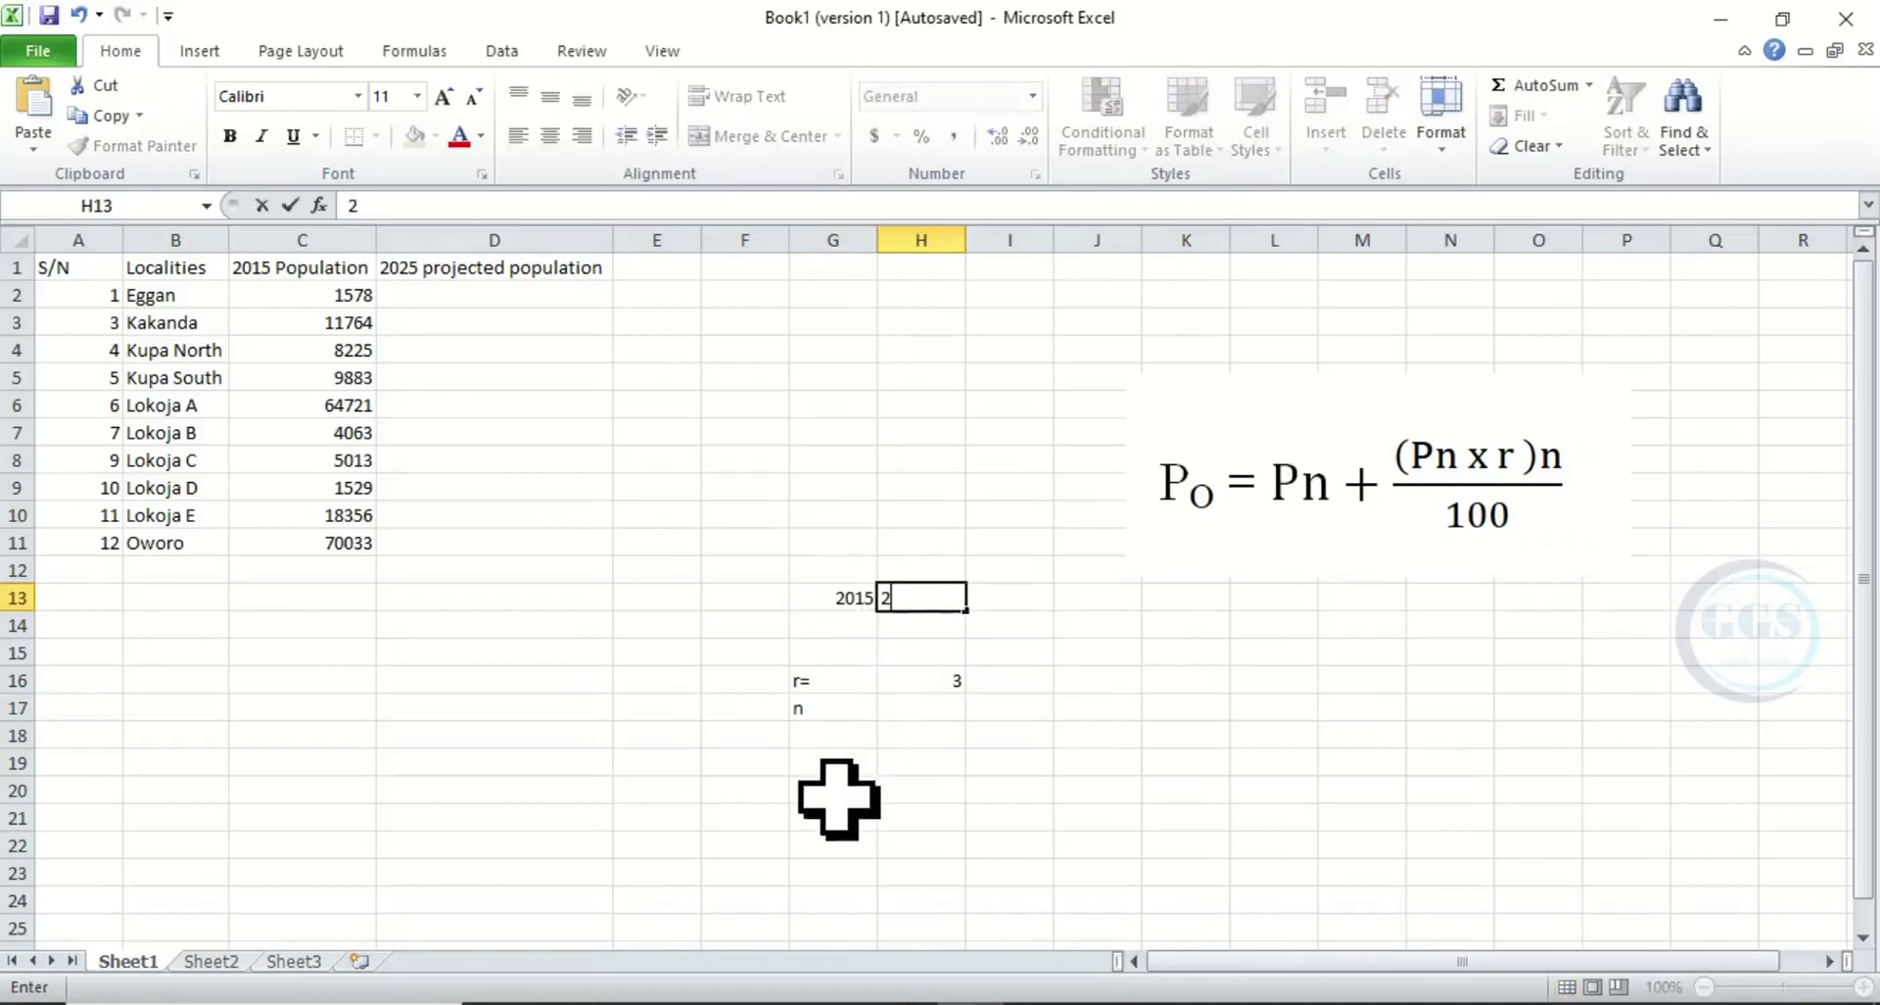
text(025)
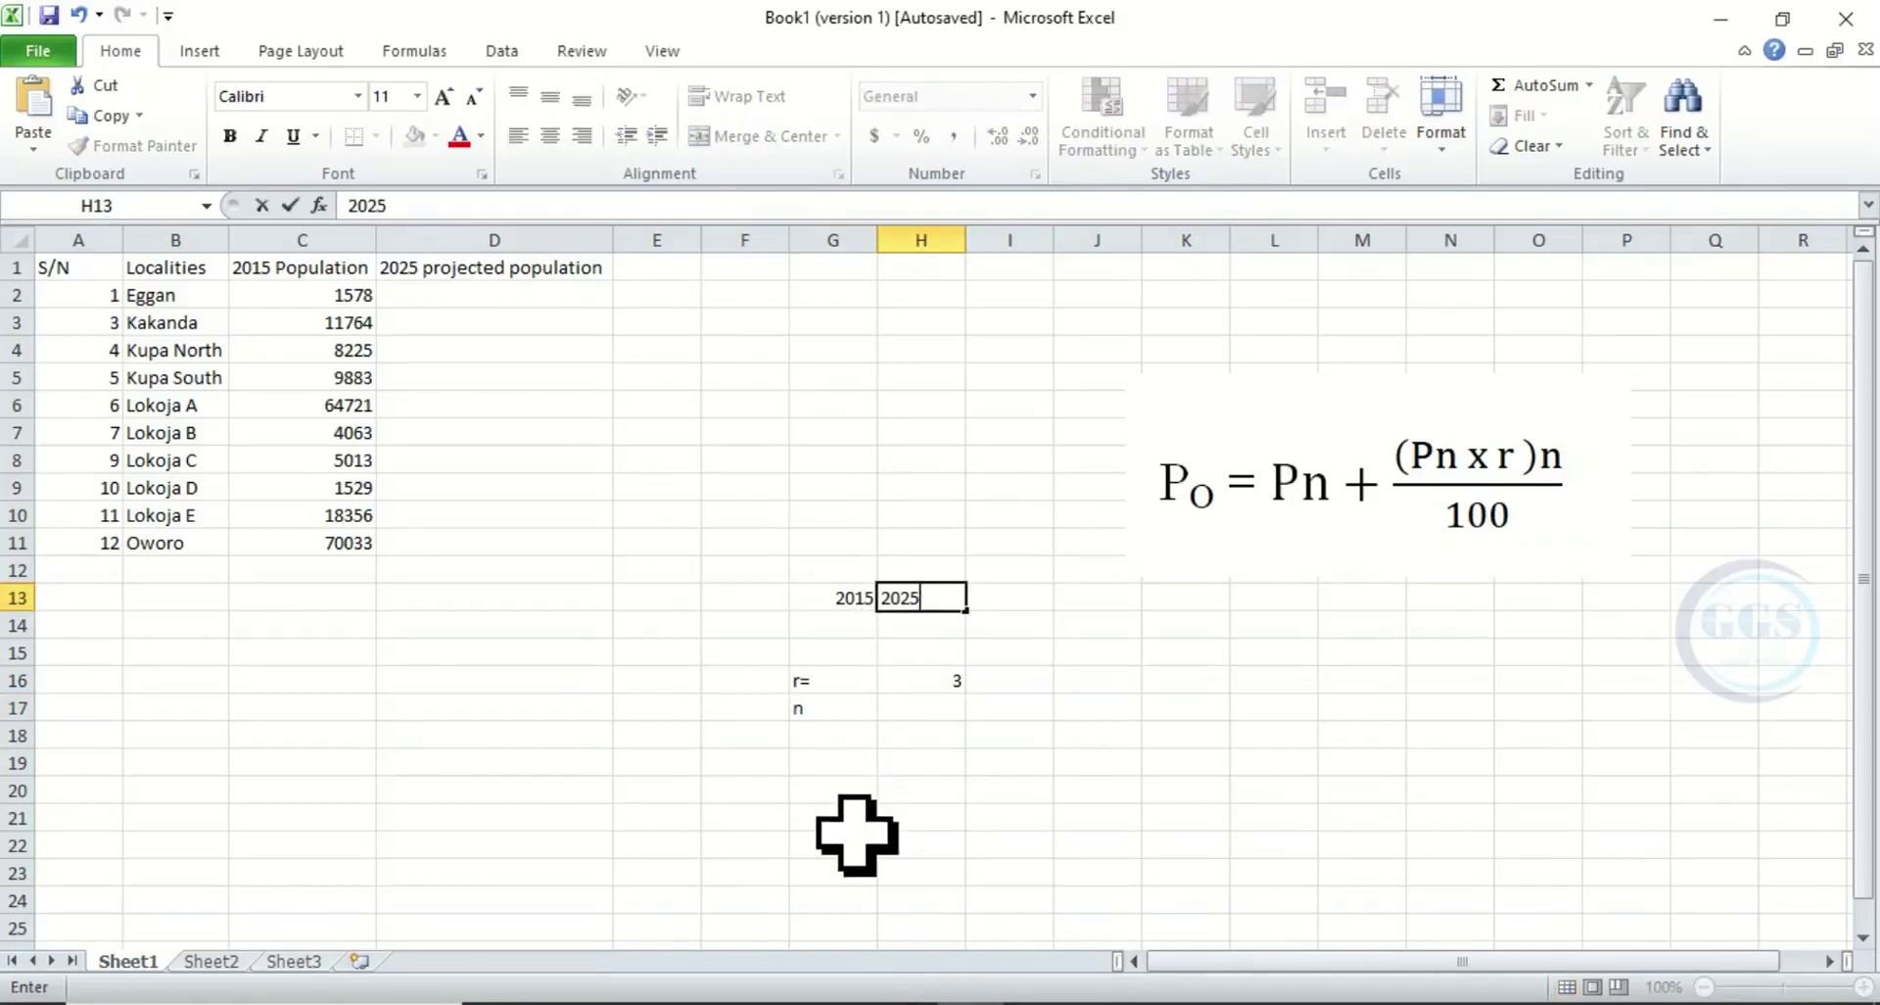
click(857, 821)
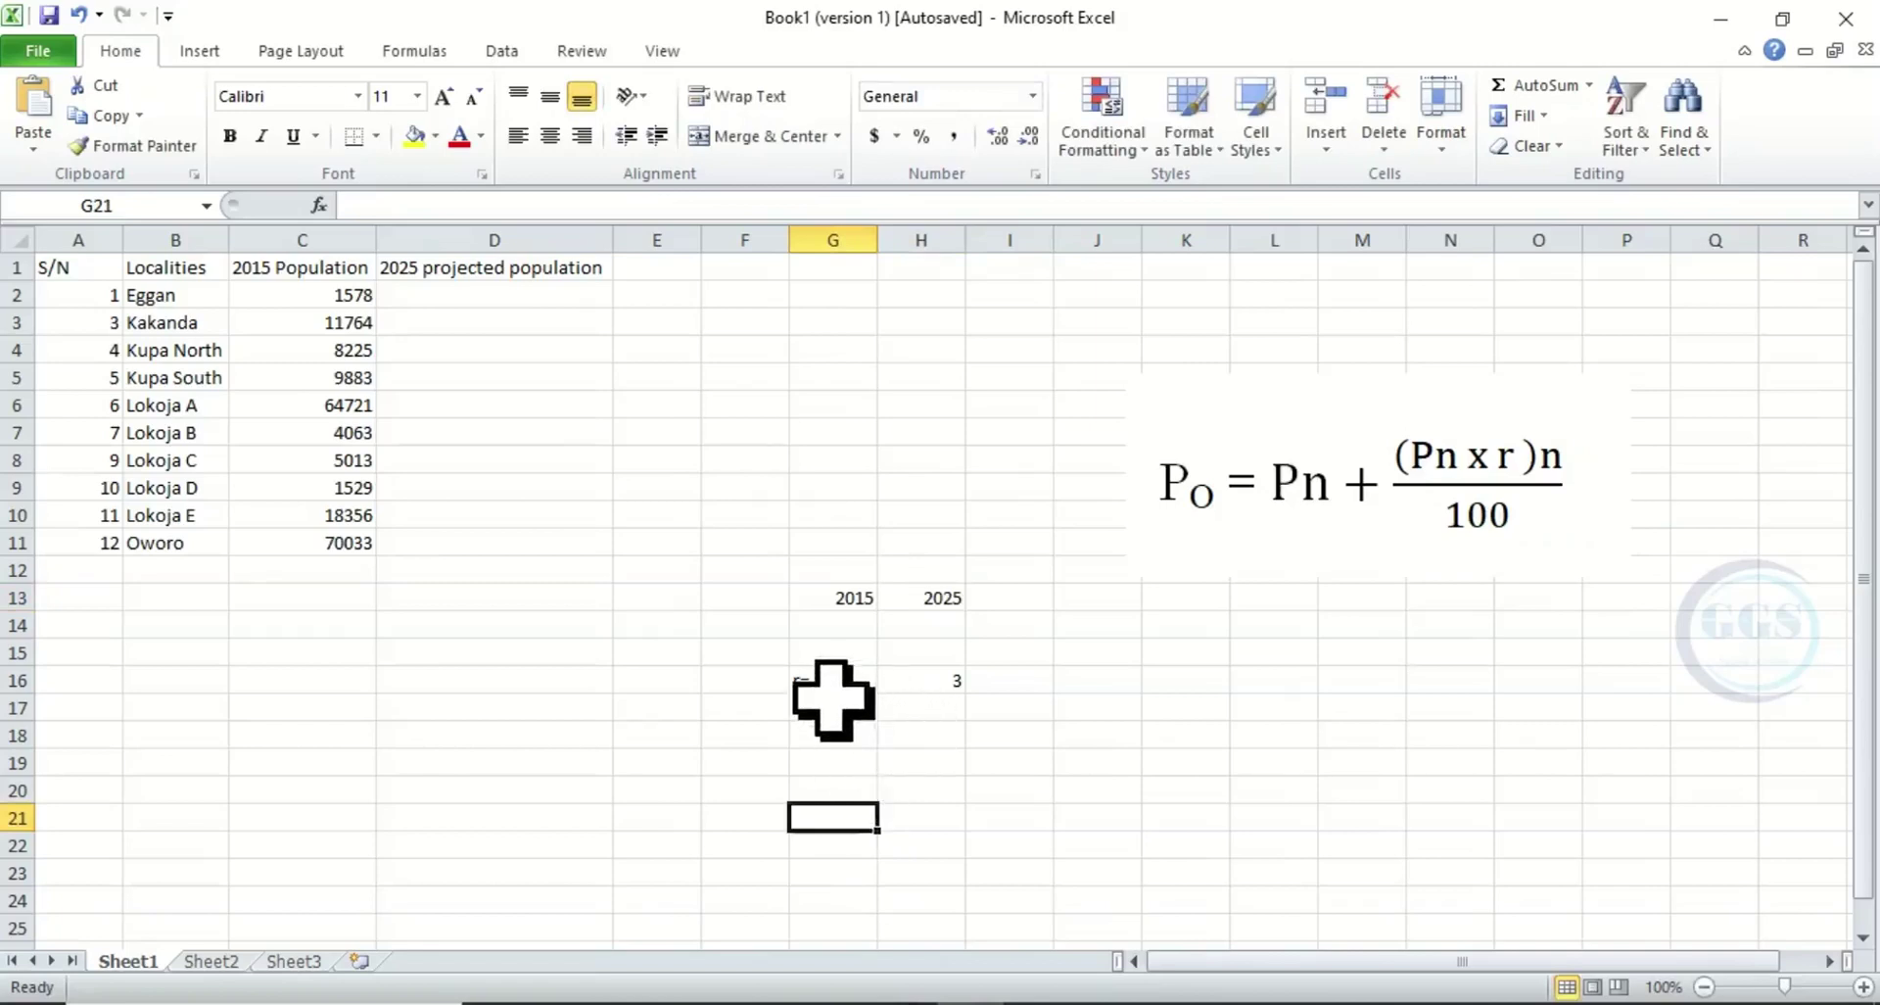
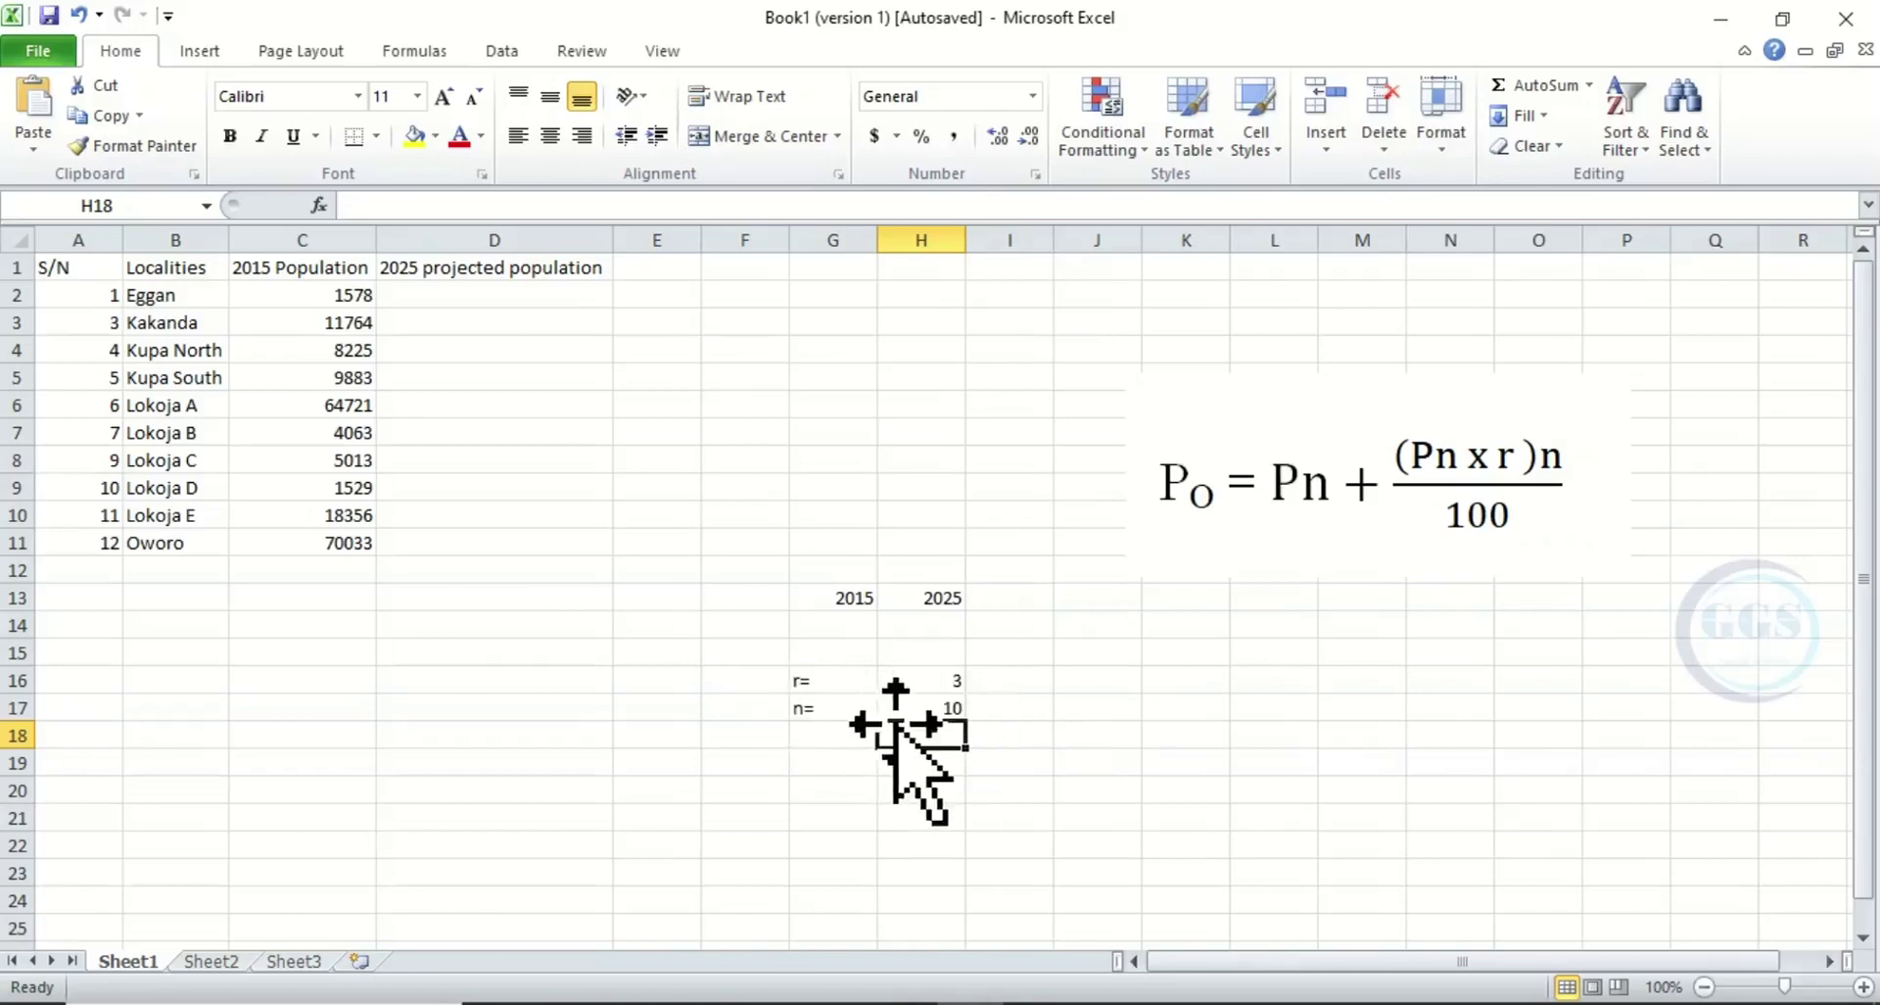
- Enter the projection formula =C2+((C2*3)*10)/100 in D2 for the Eggan locality
click(467, 299)
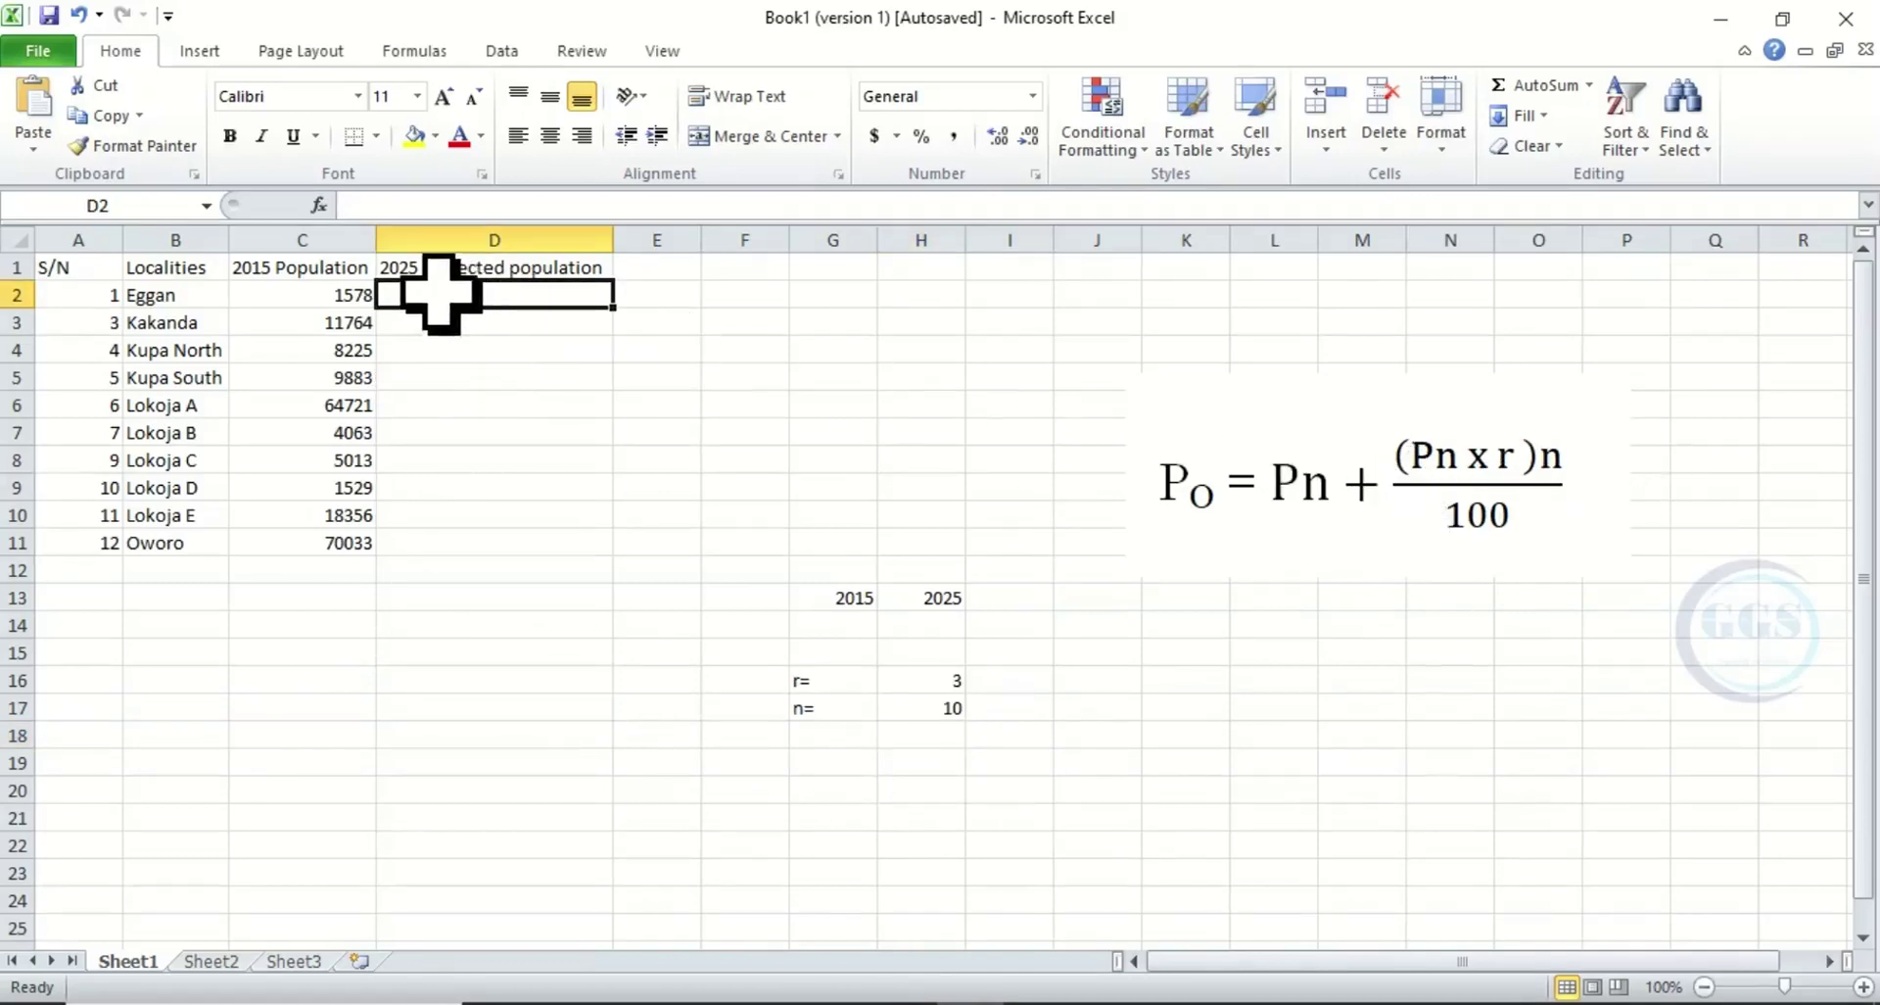
text(=)
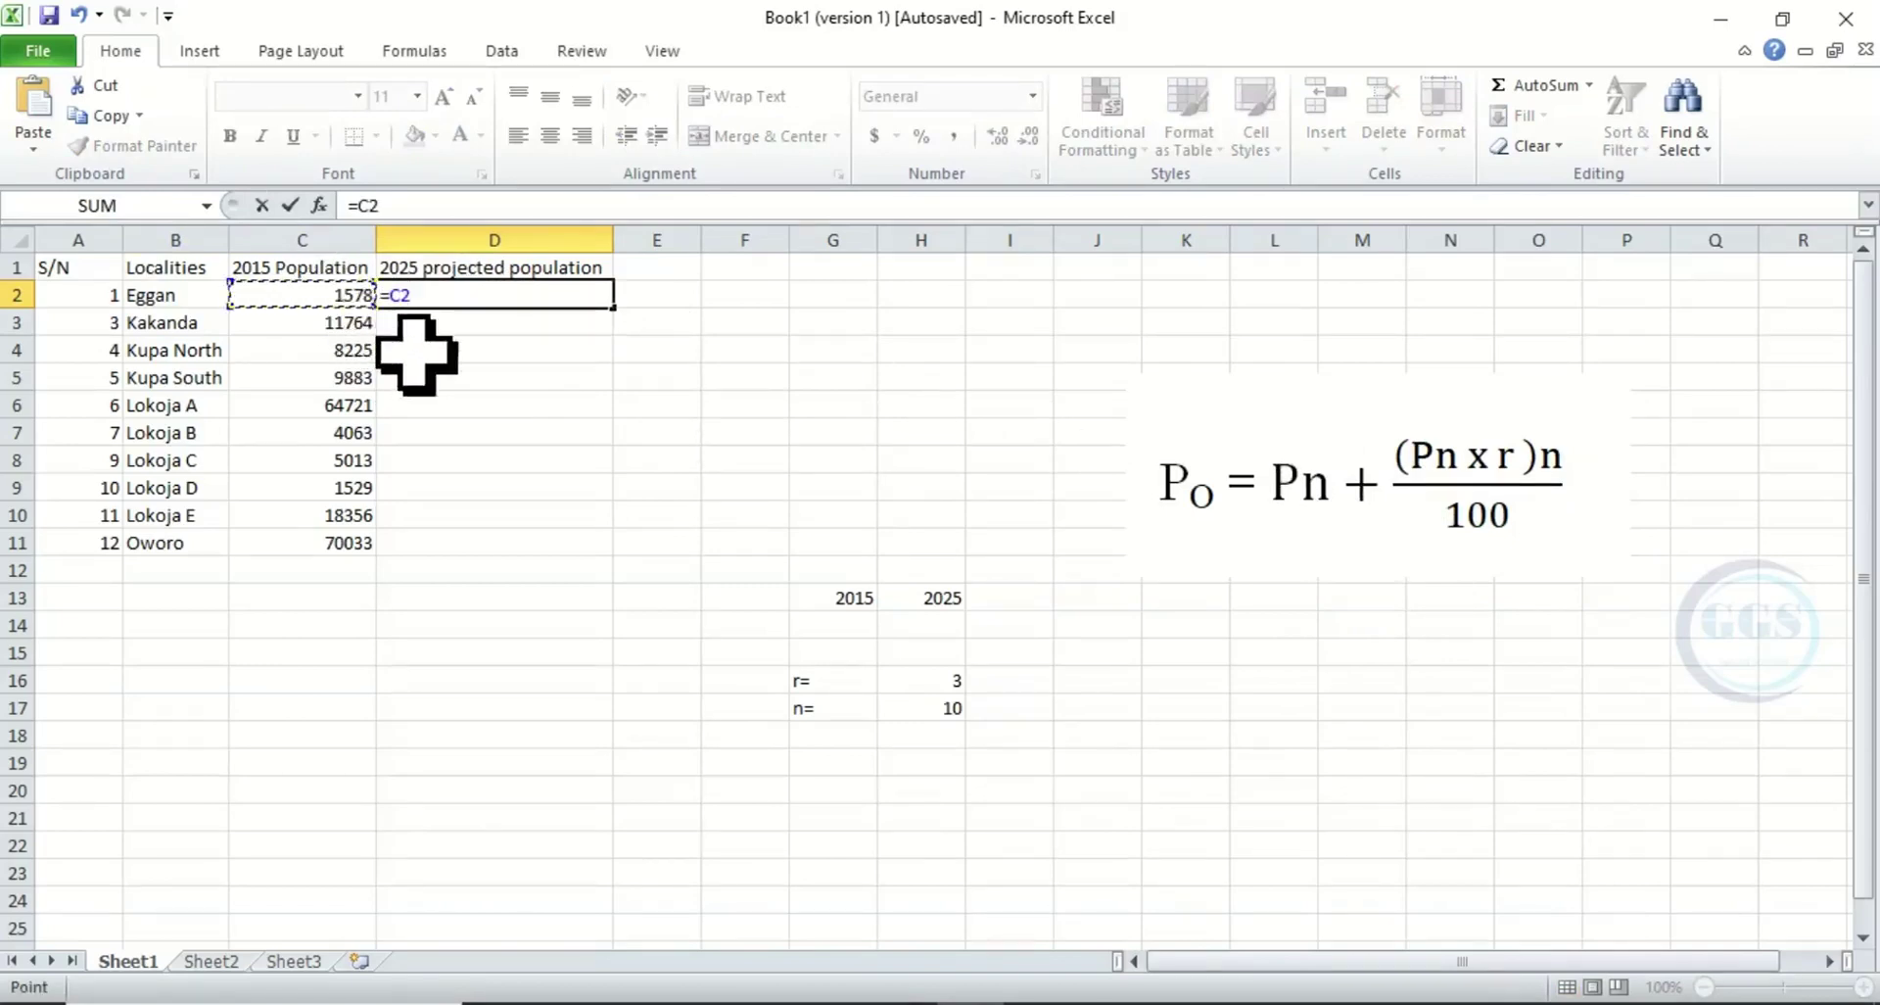
text(+((C2*3)*10)
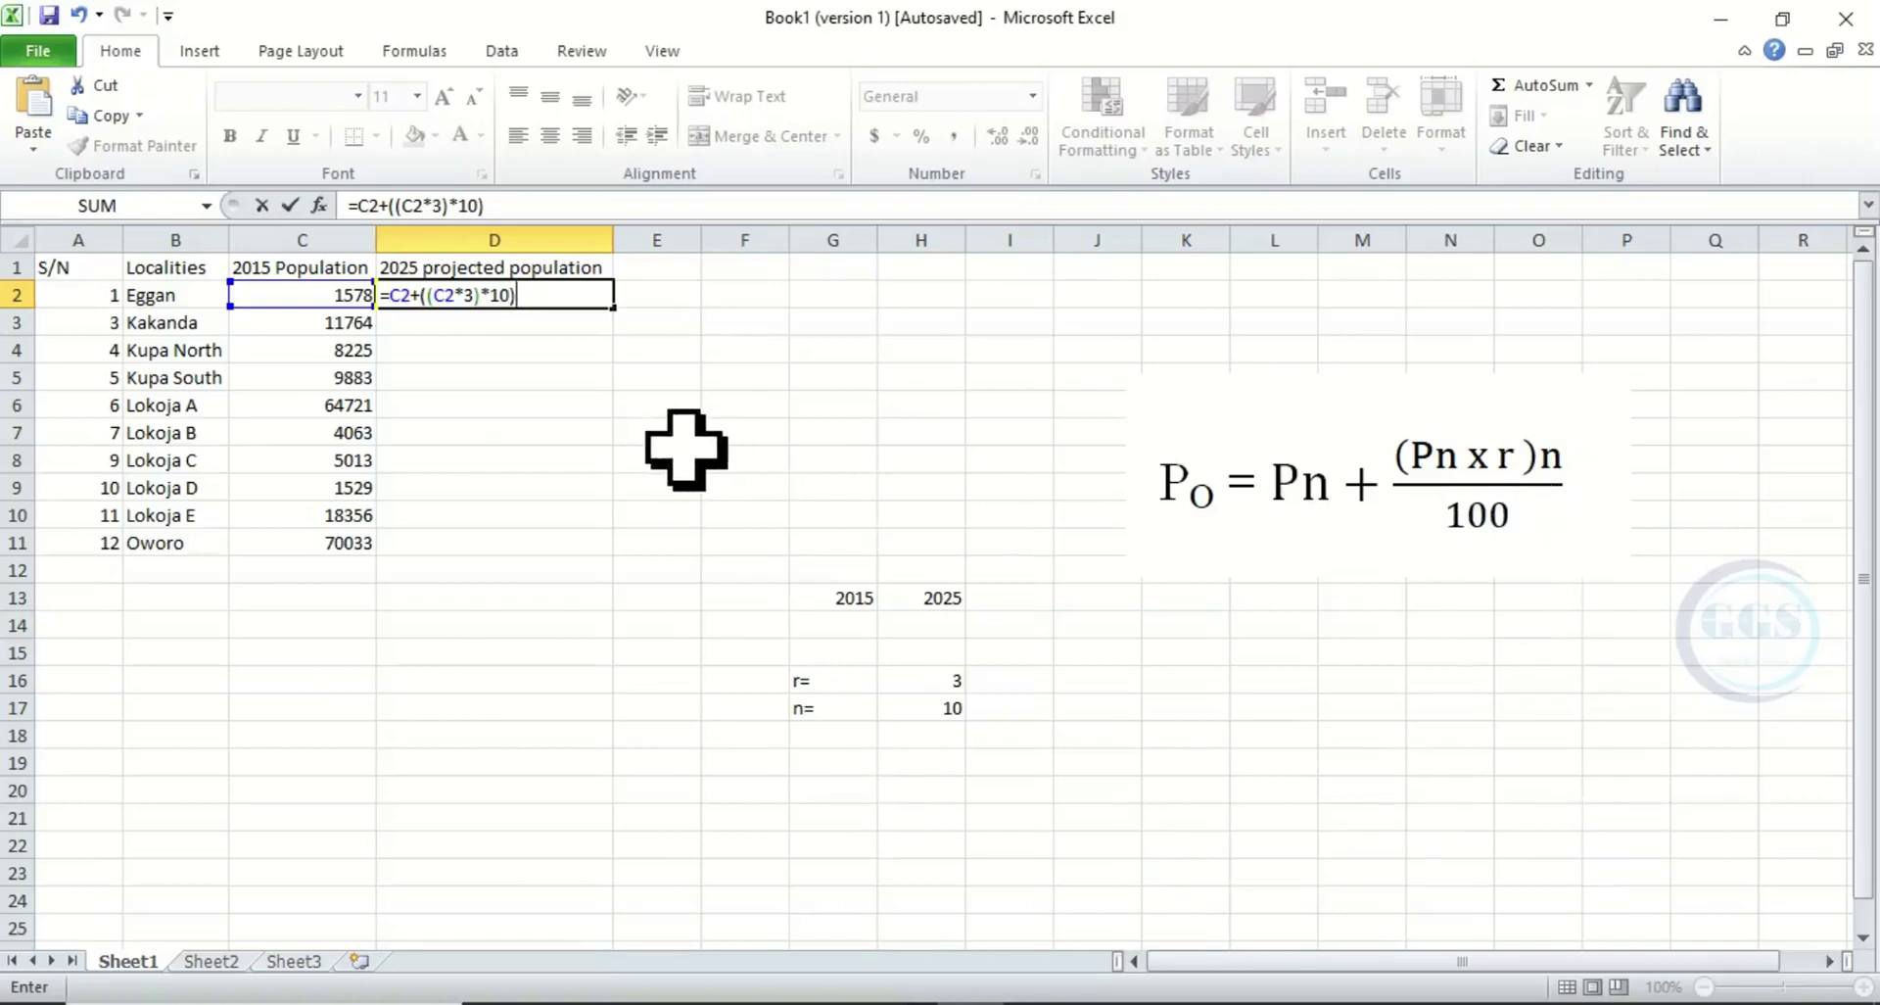
text(100)
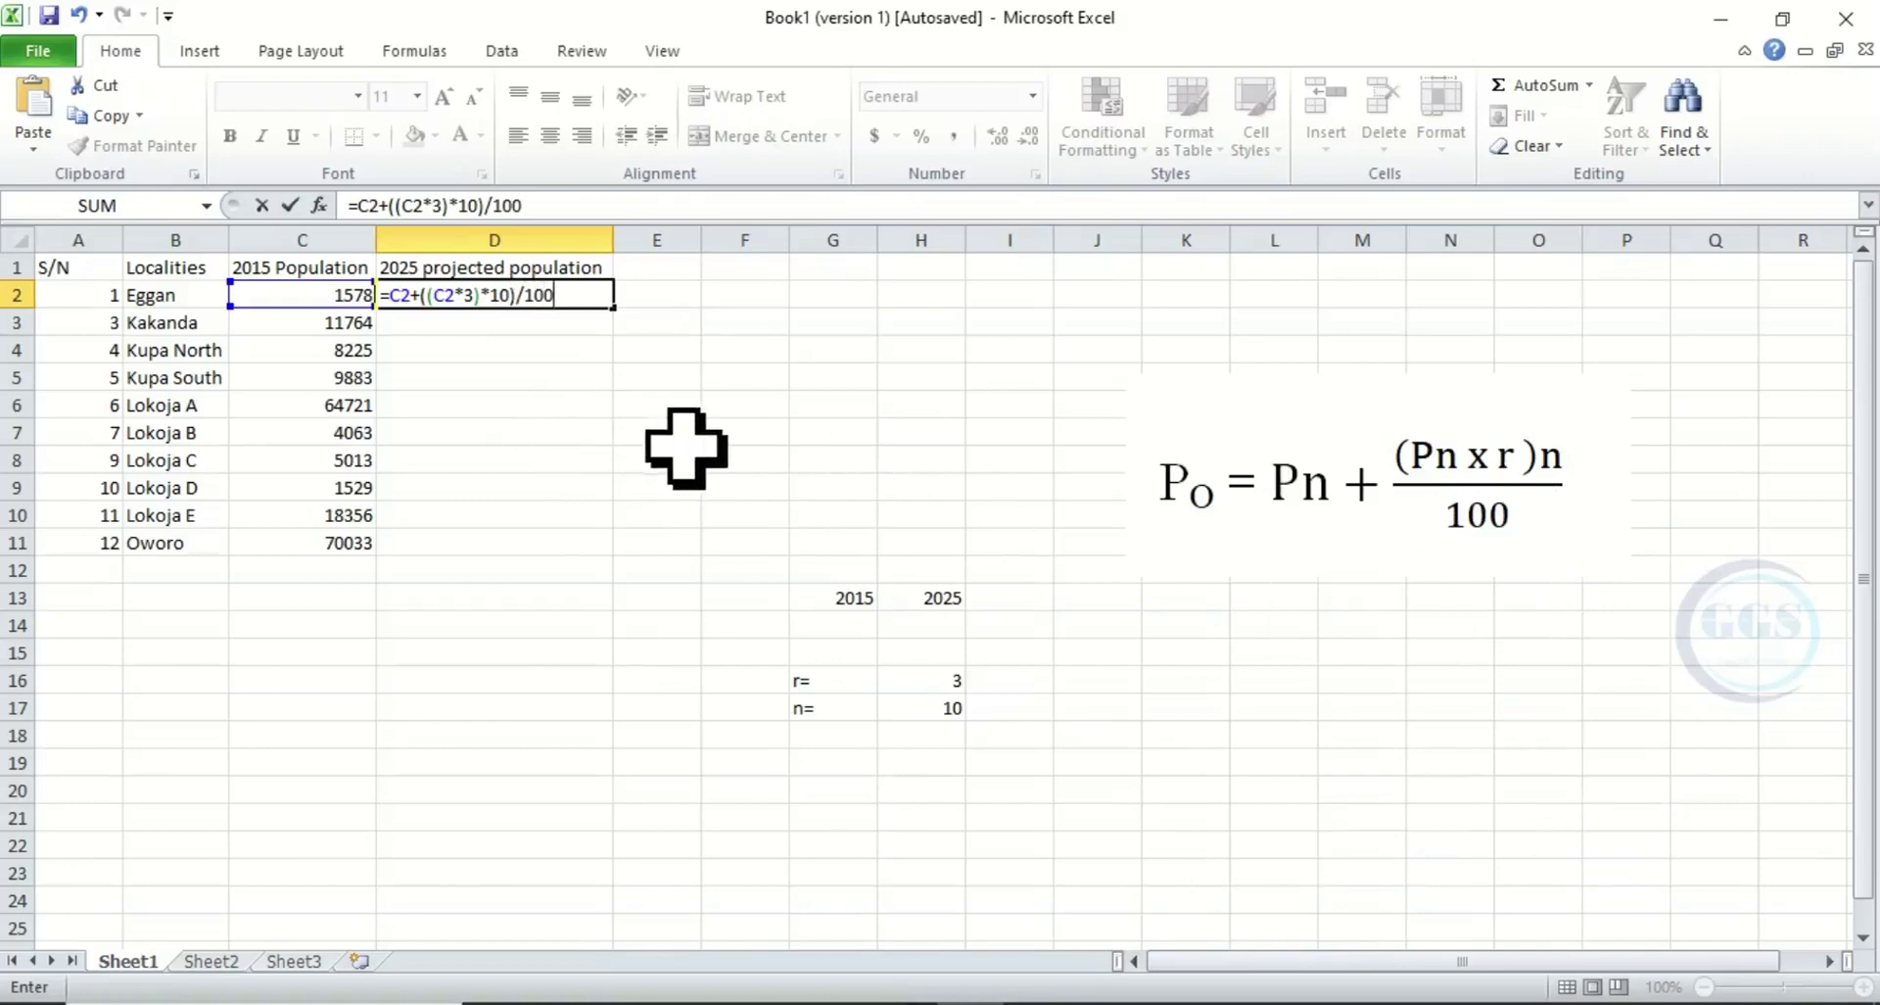
key(Return)
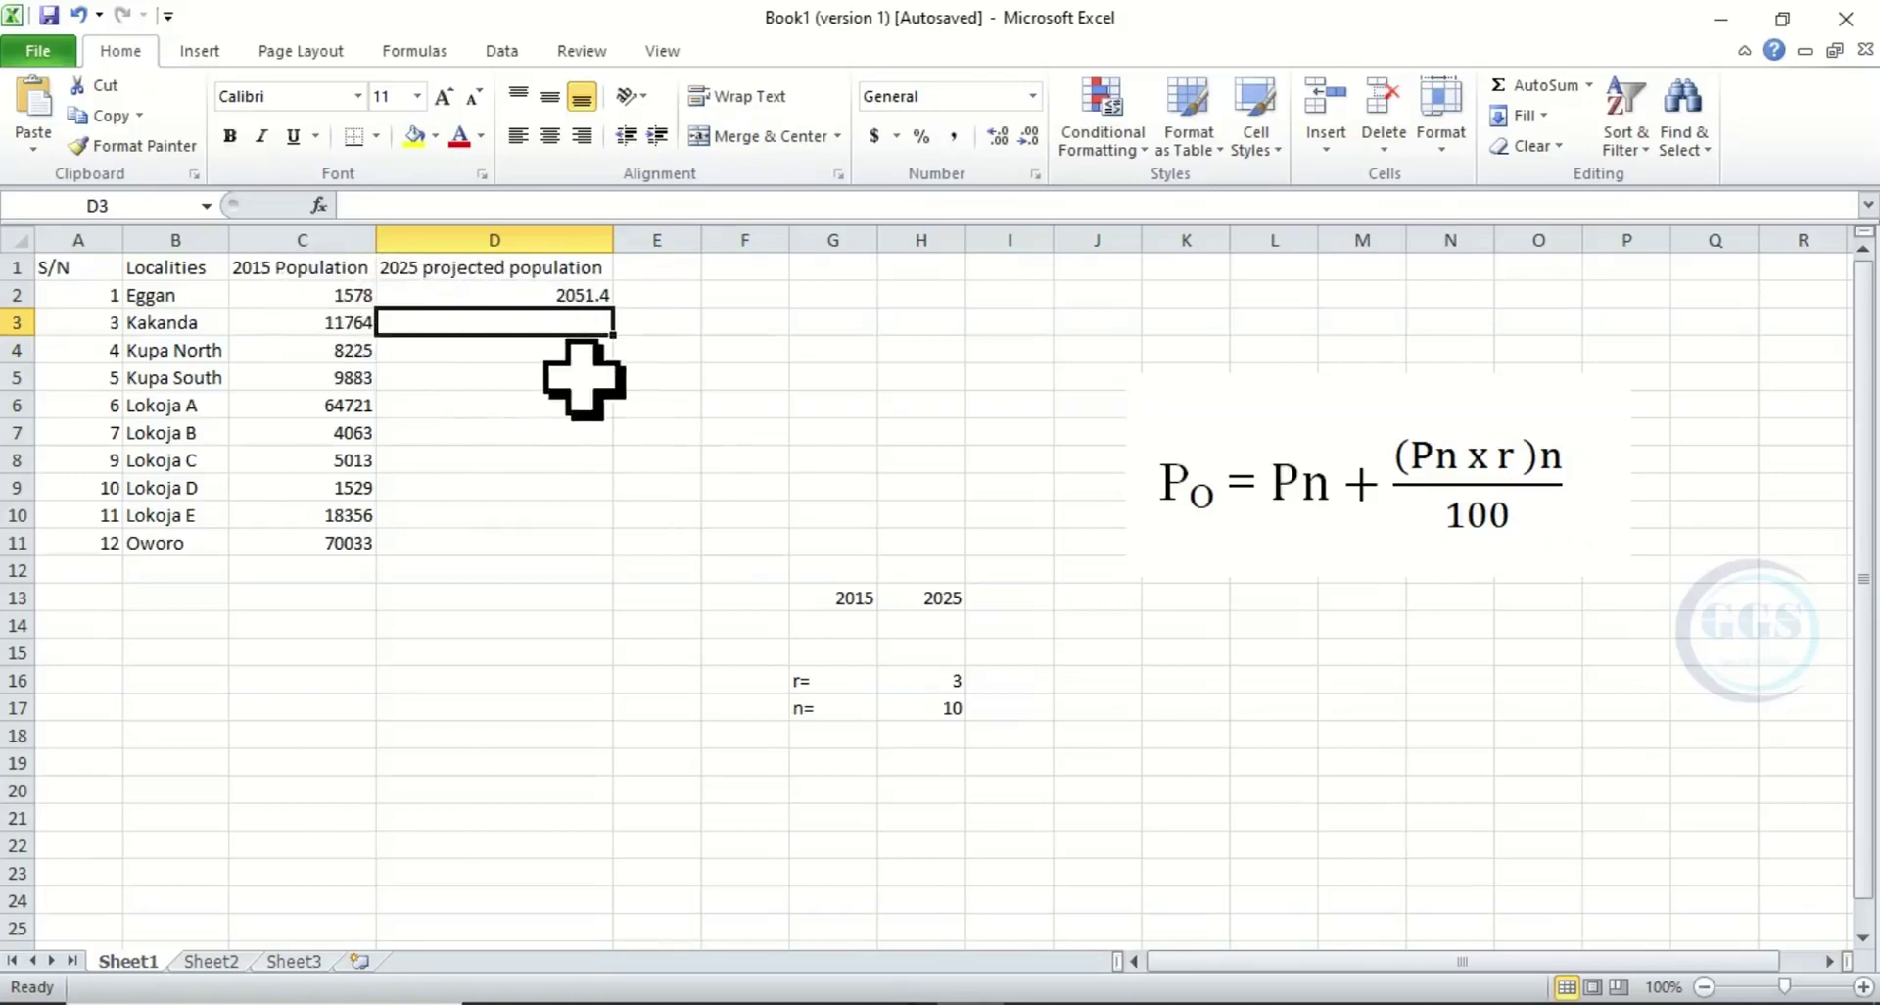
- Fill the projection formula from D2 down to D11 for all remaining localities
click(556, 299)
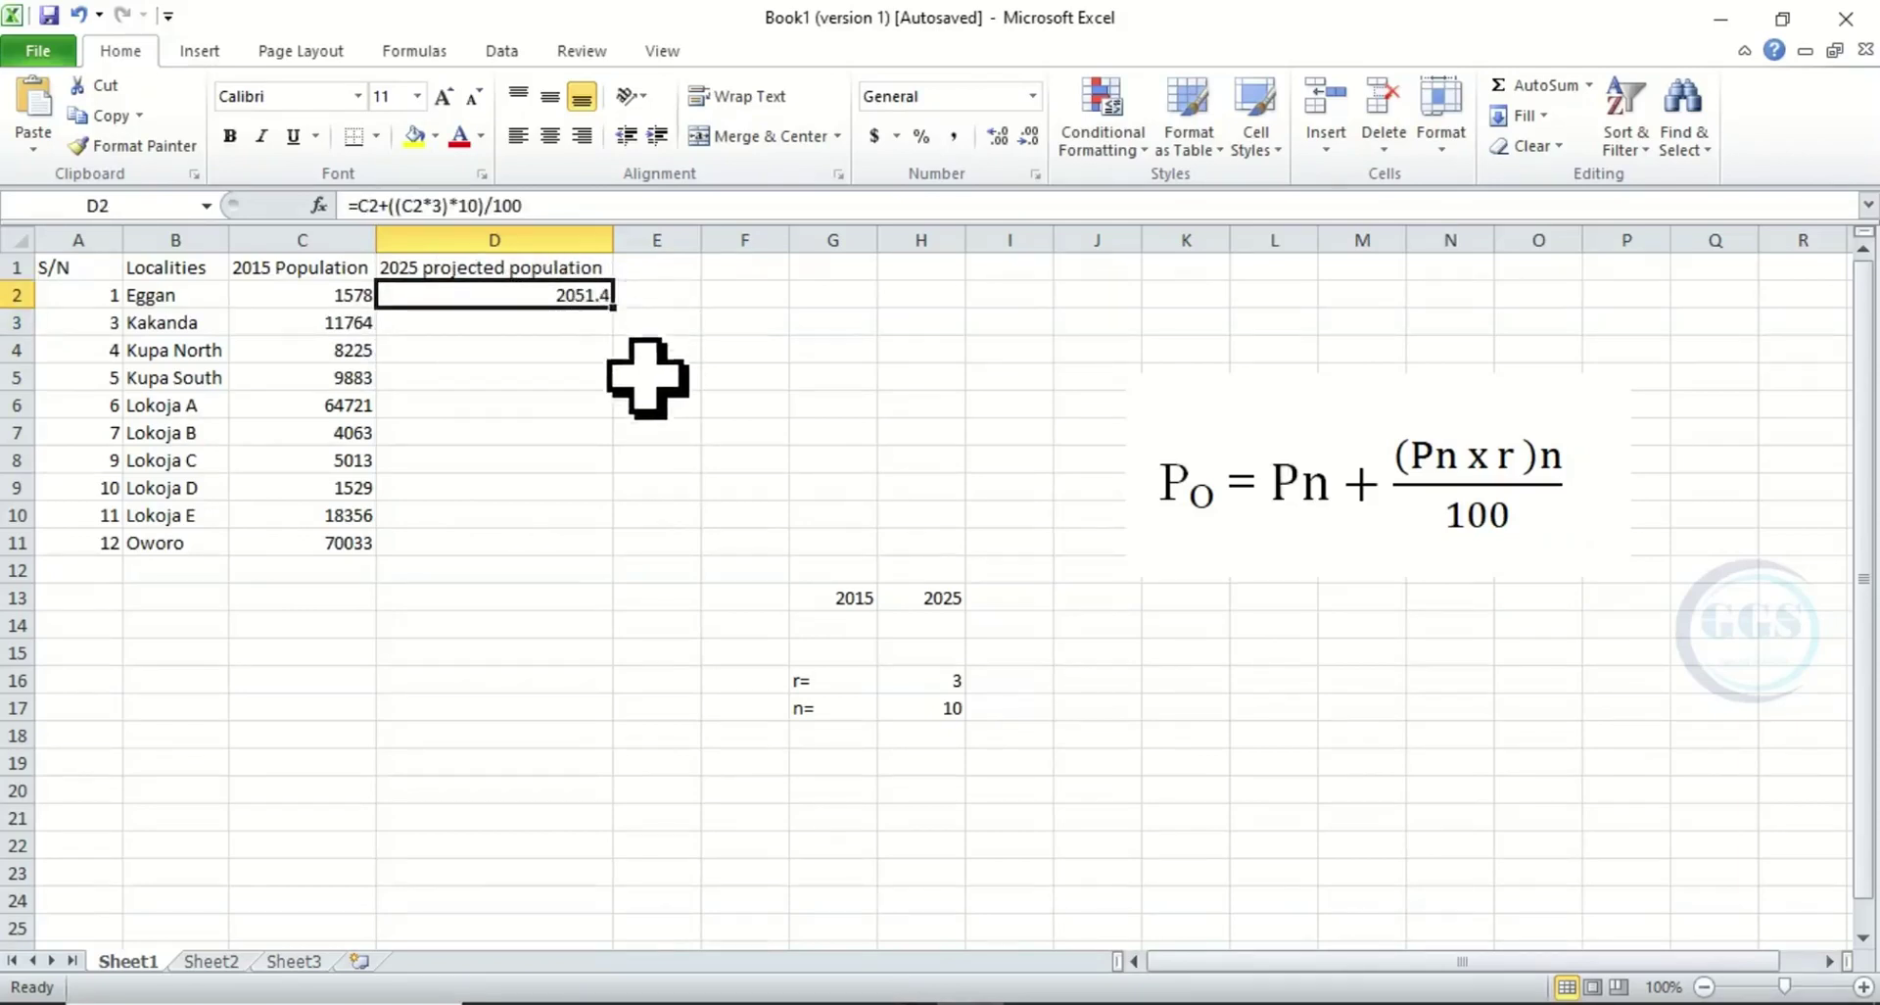
double_click(611, 306)
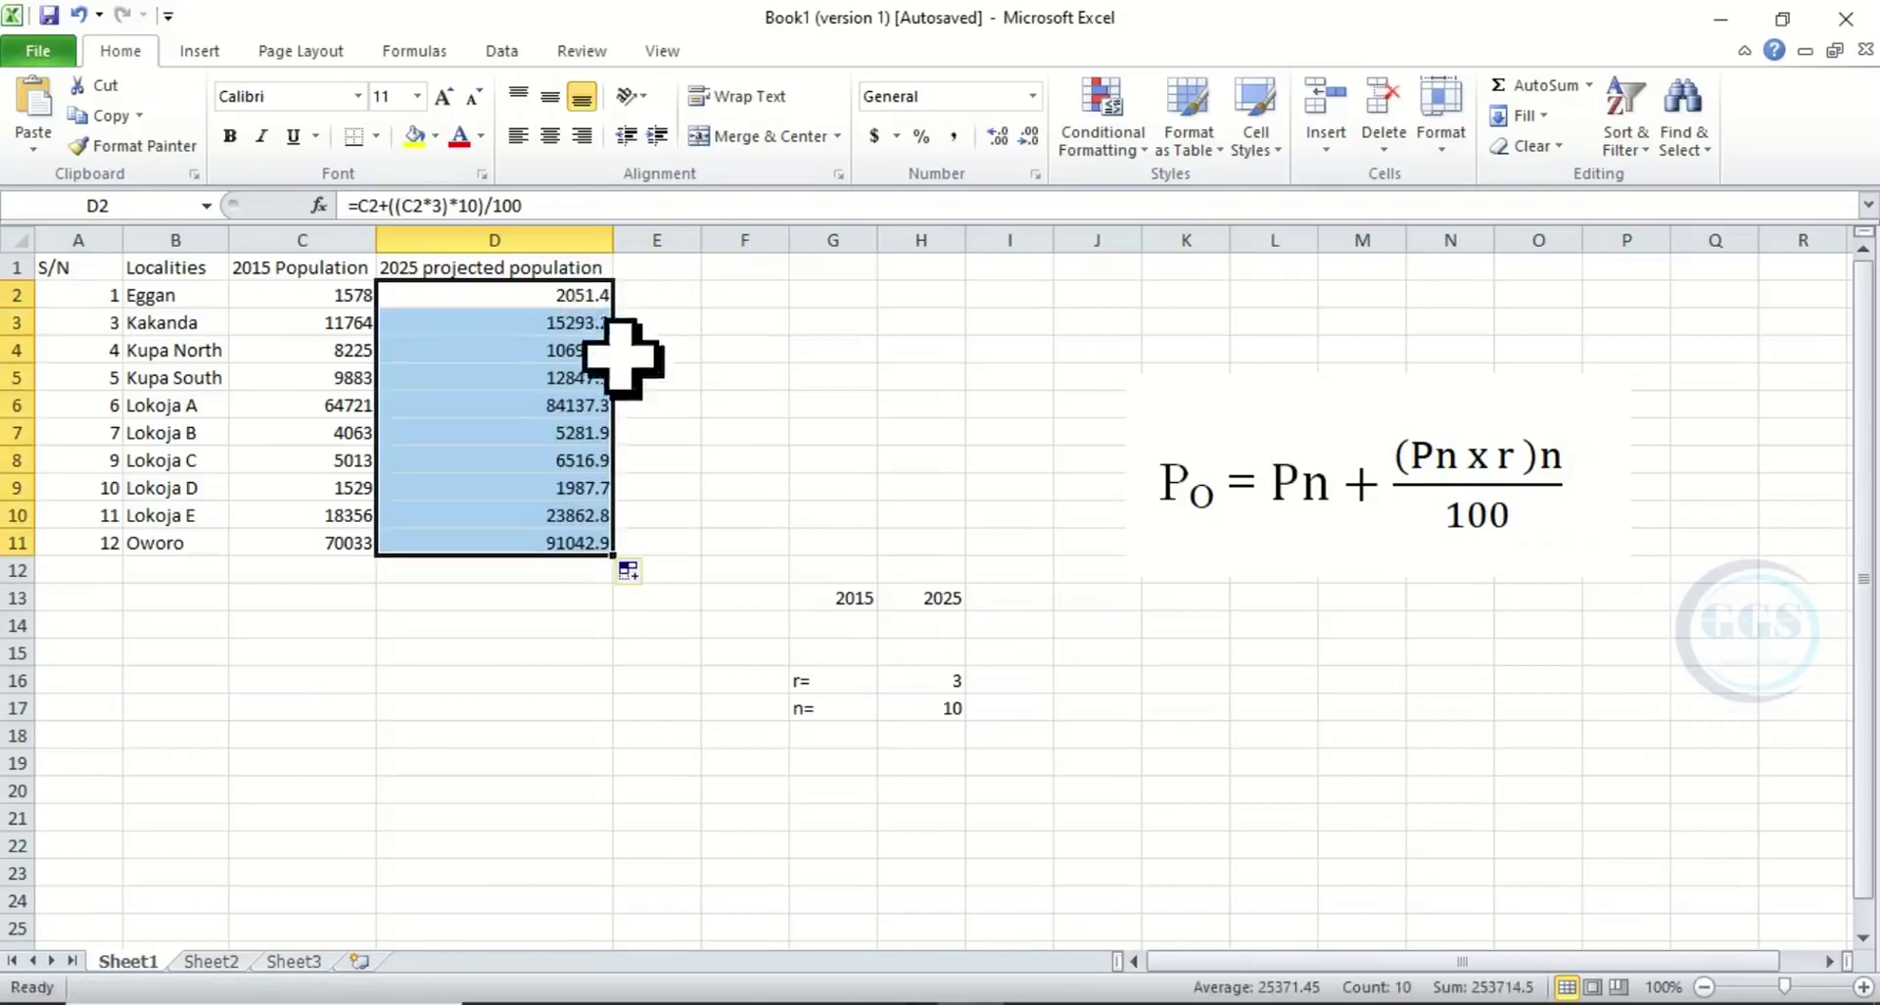
click(593, 654)
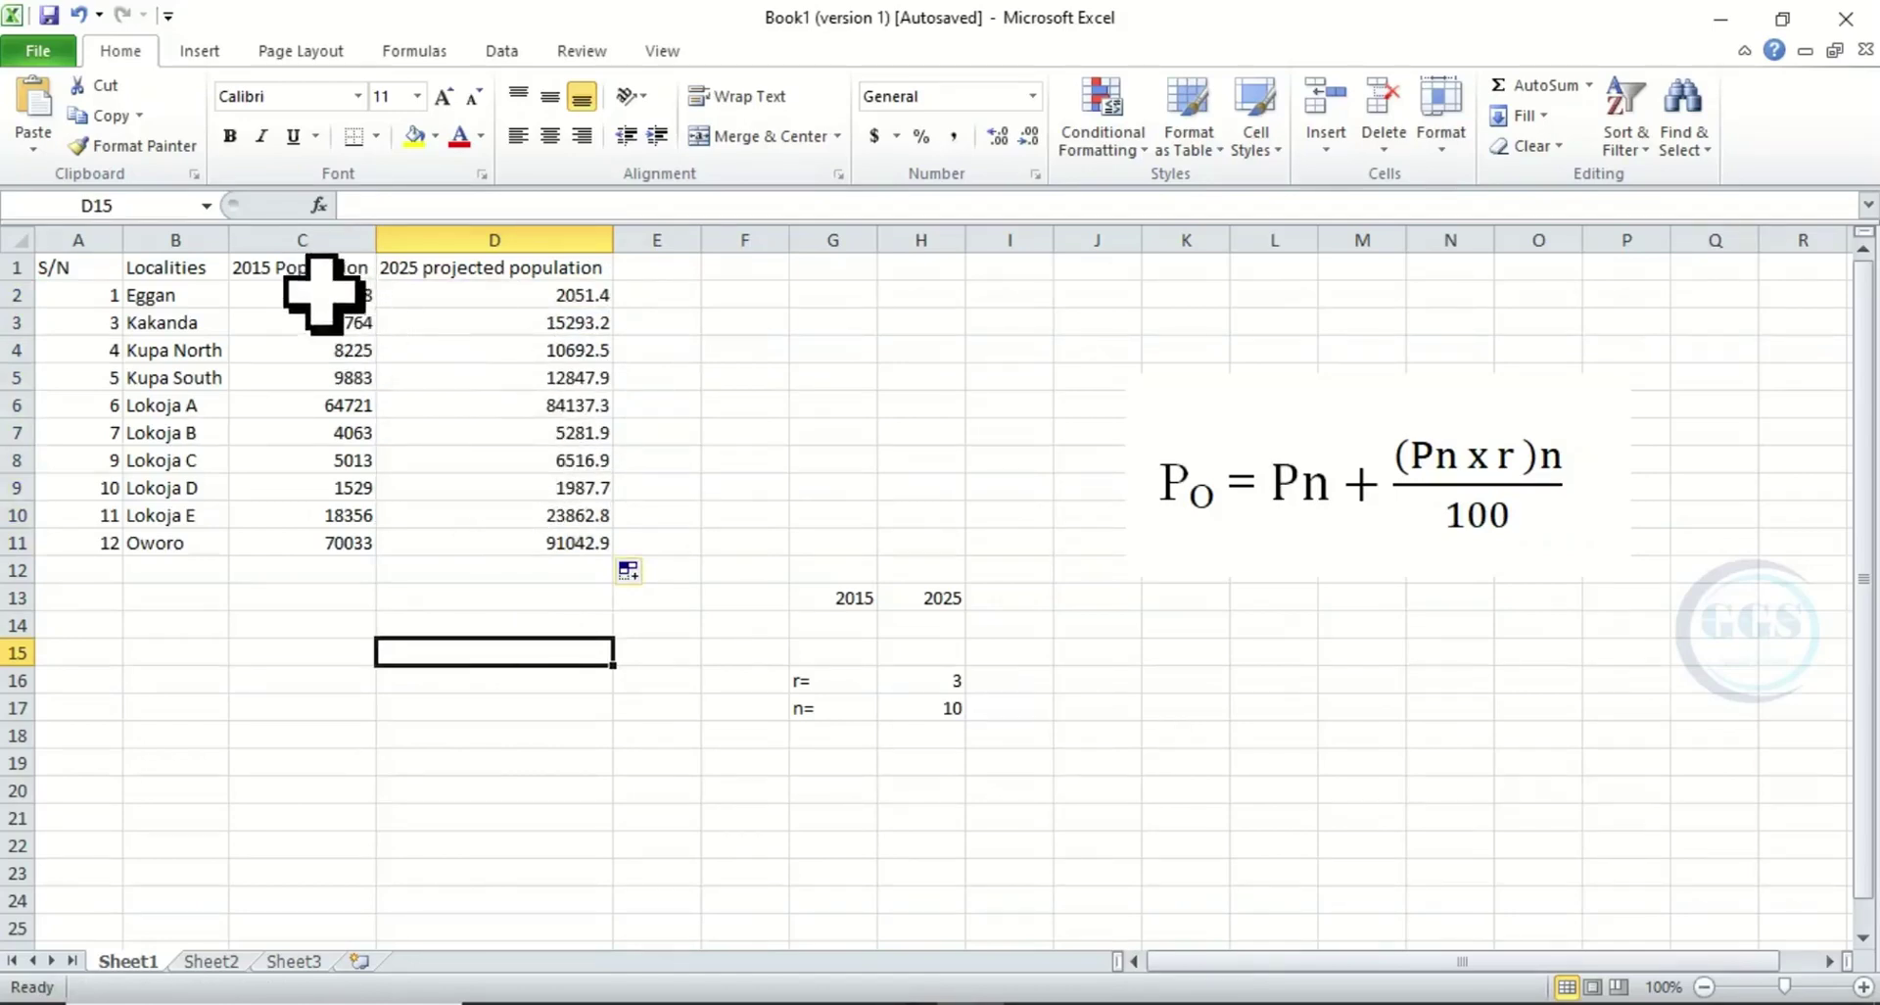
- Total the 2015 population in C12 and the 2025 projected population in D12 using AutoSum
drag(323, 291, 315, 534)
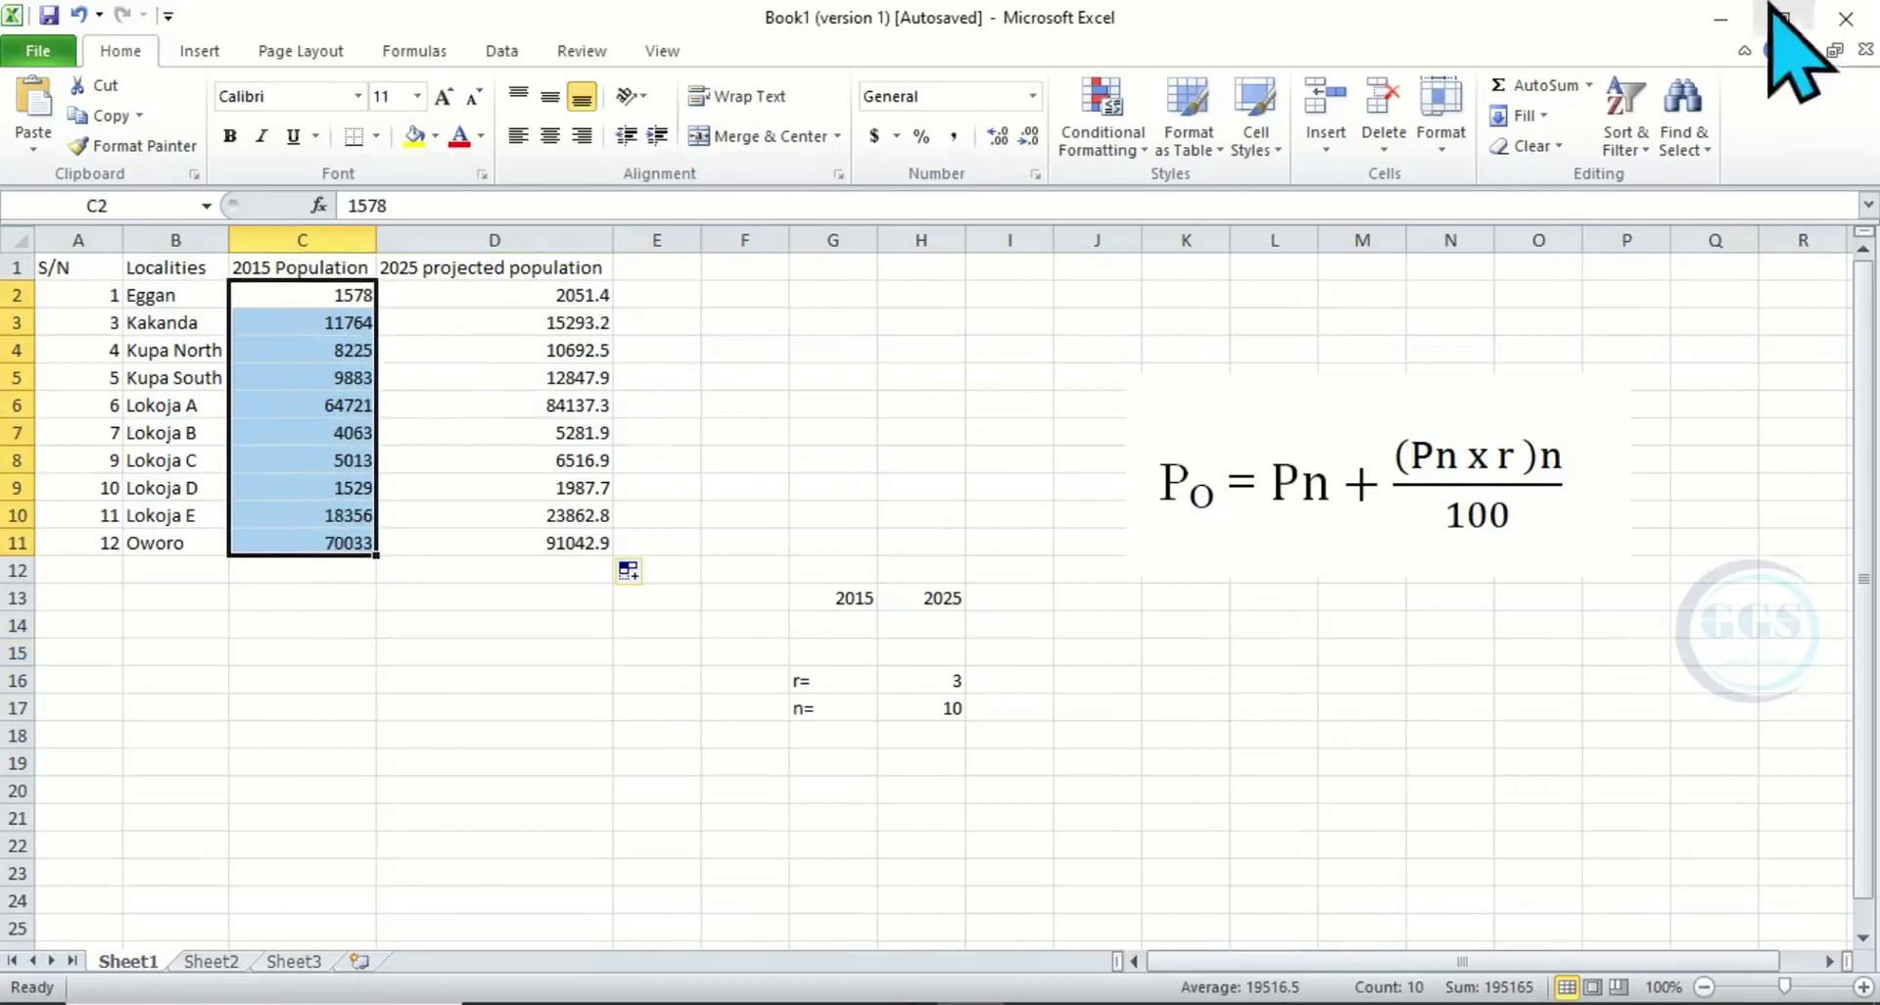
click(1532, 85)
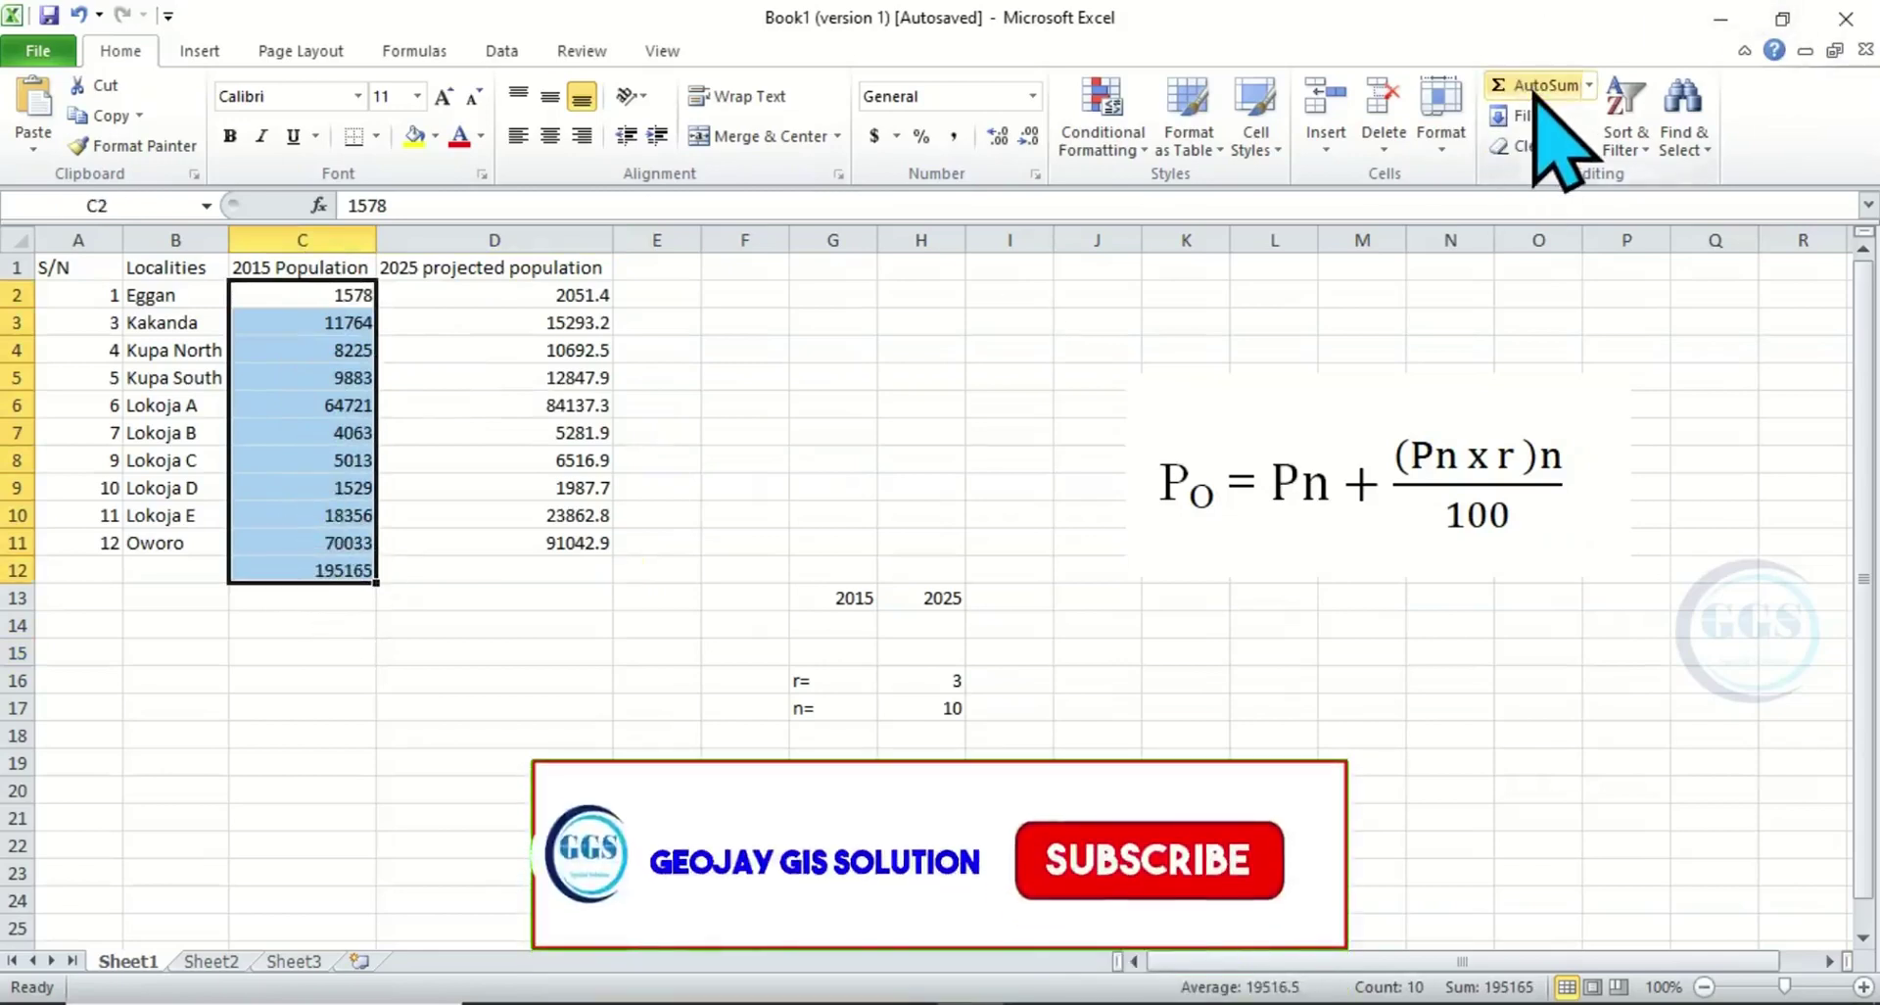
click(299, 568)
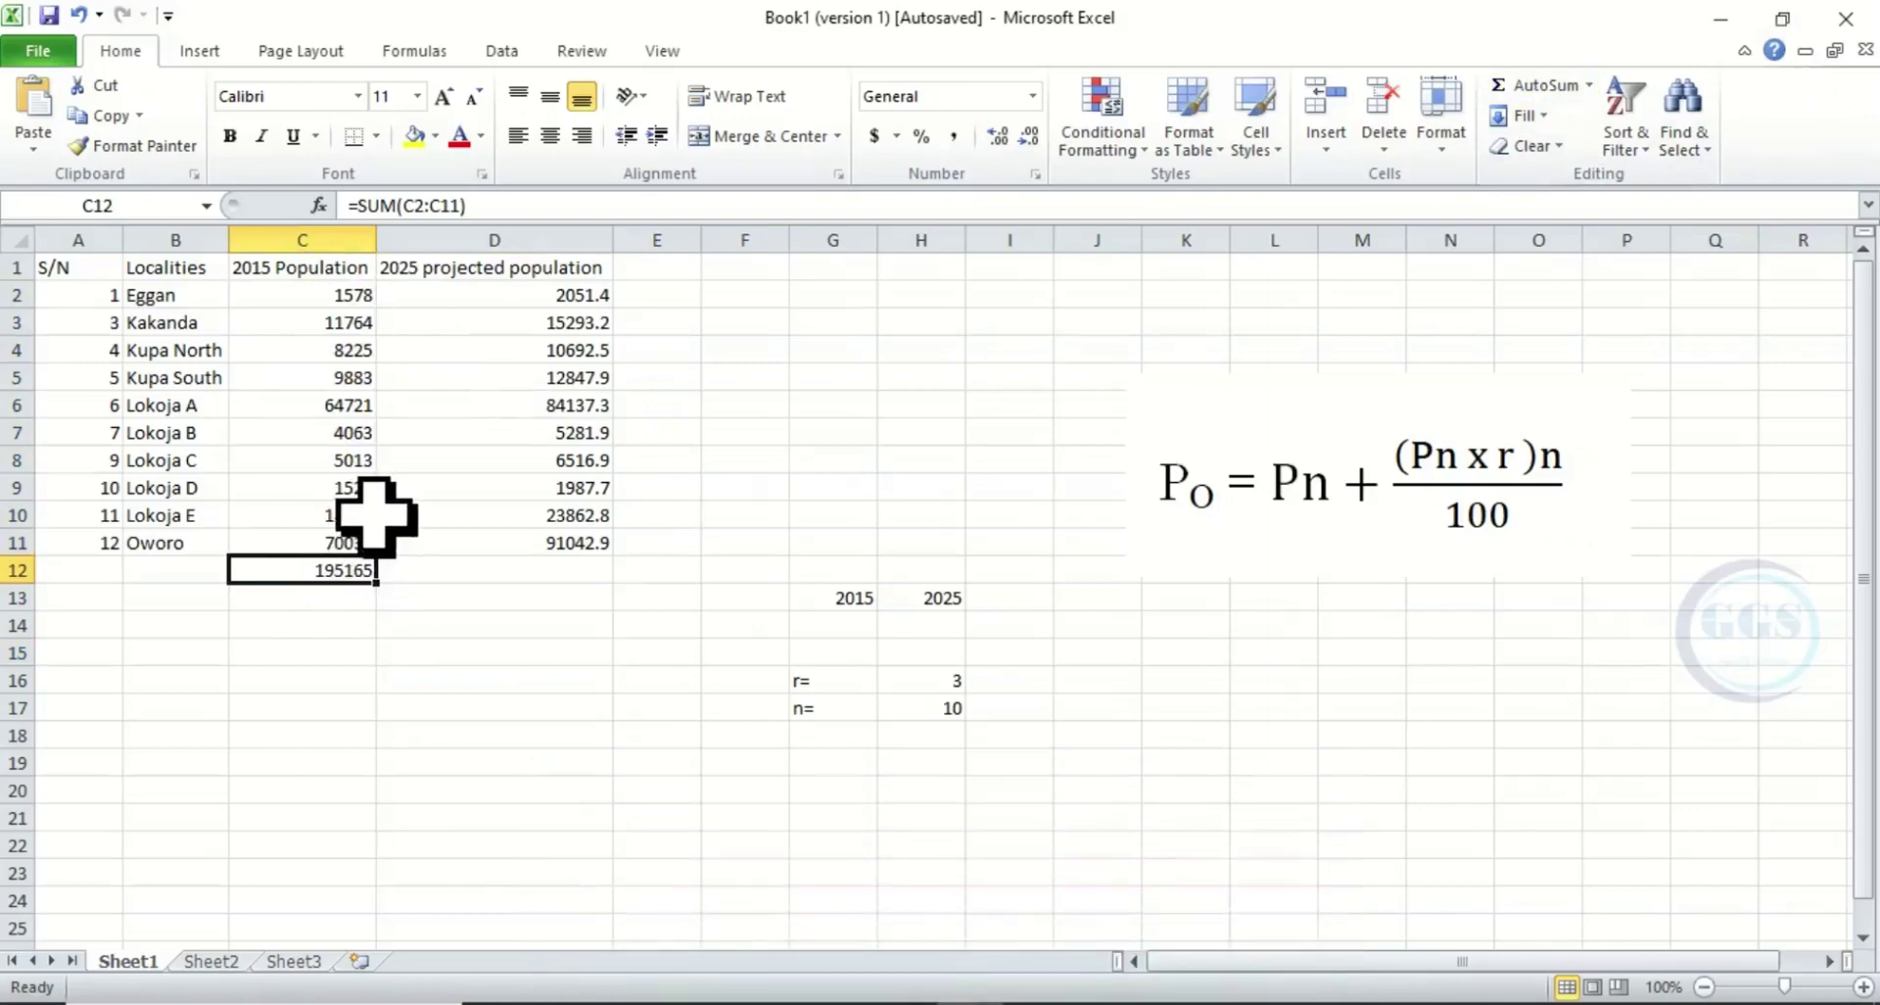
drag(526, 291, 537, 568)
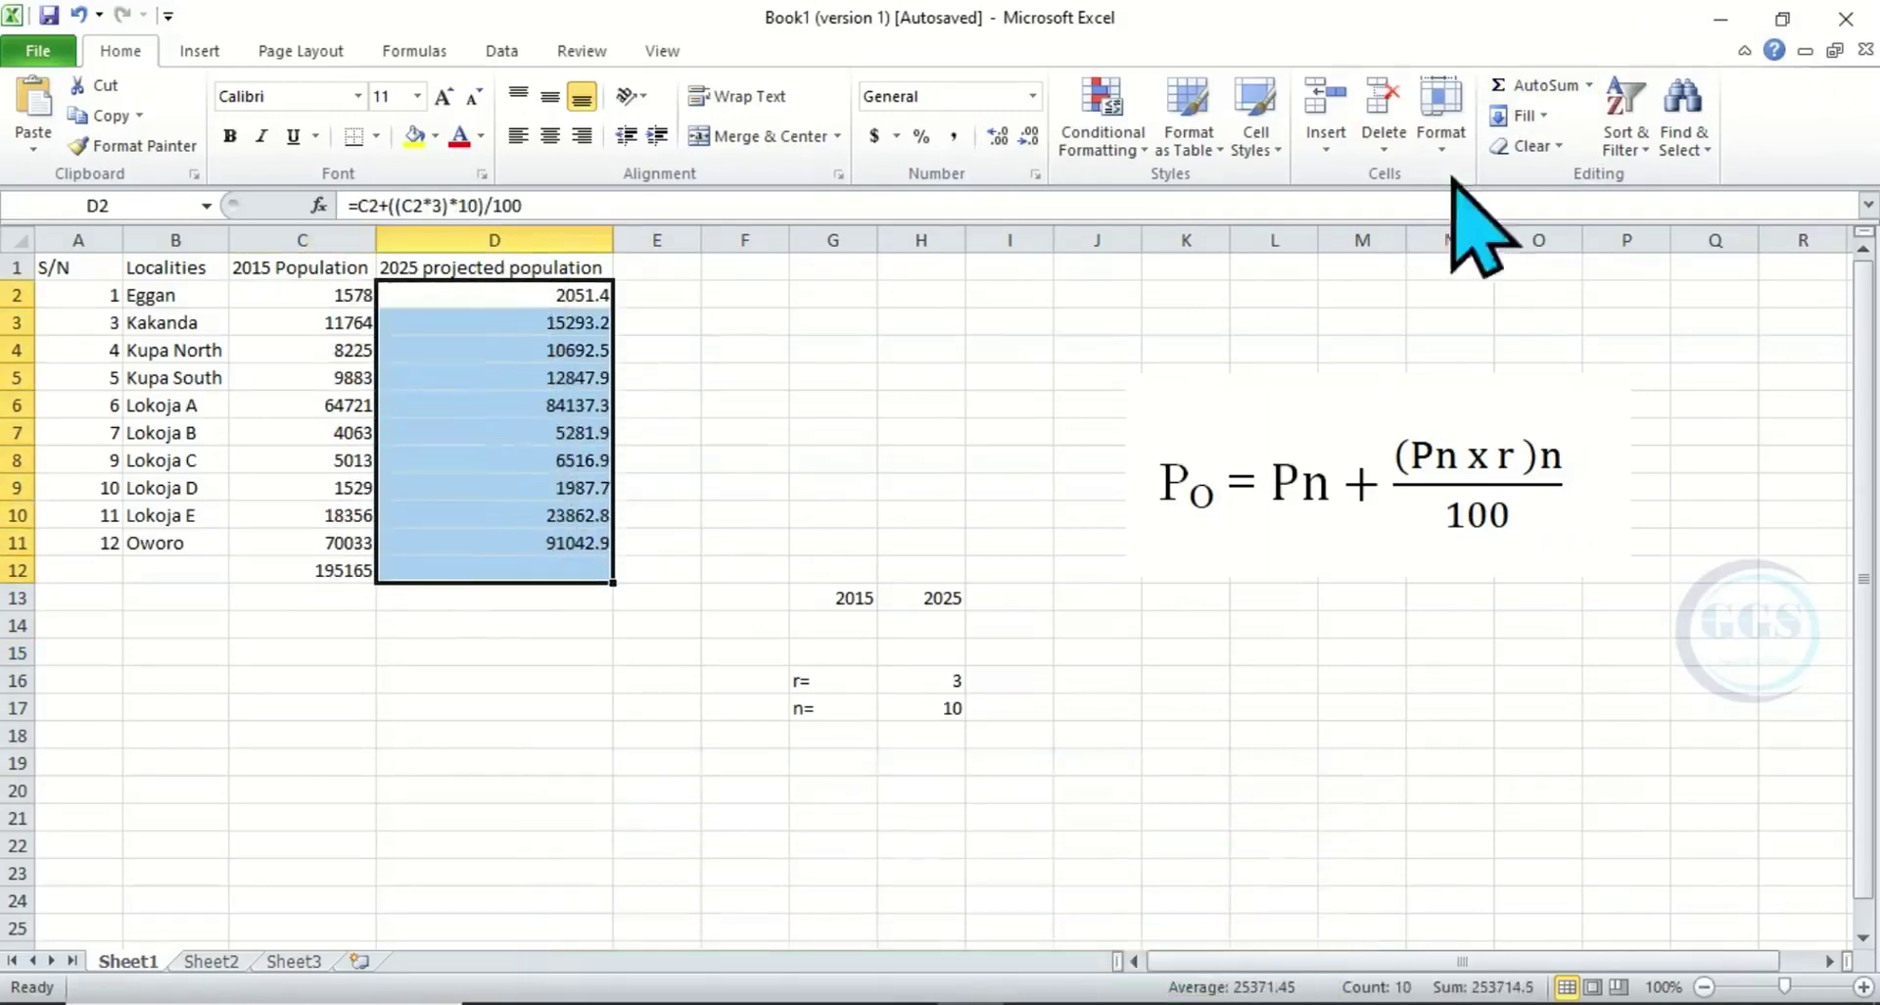
click(1538, 86)
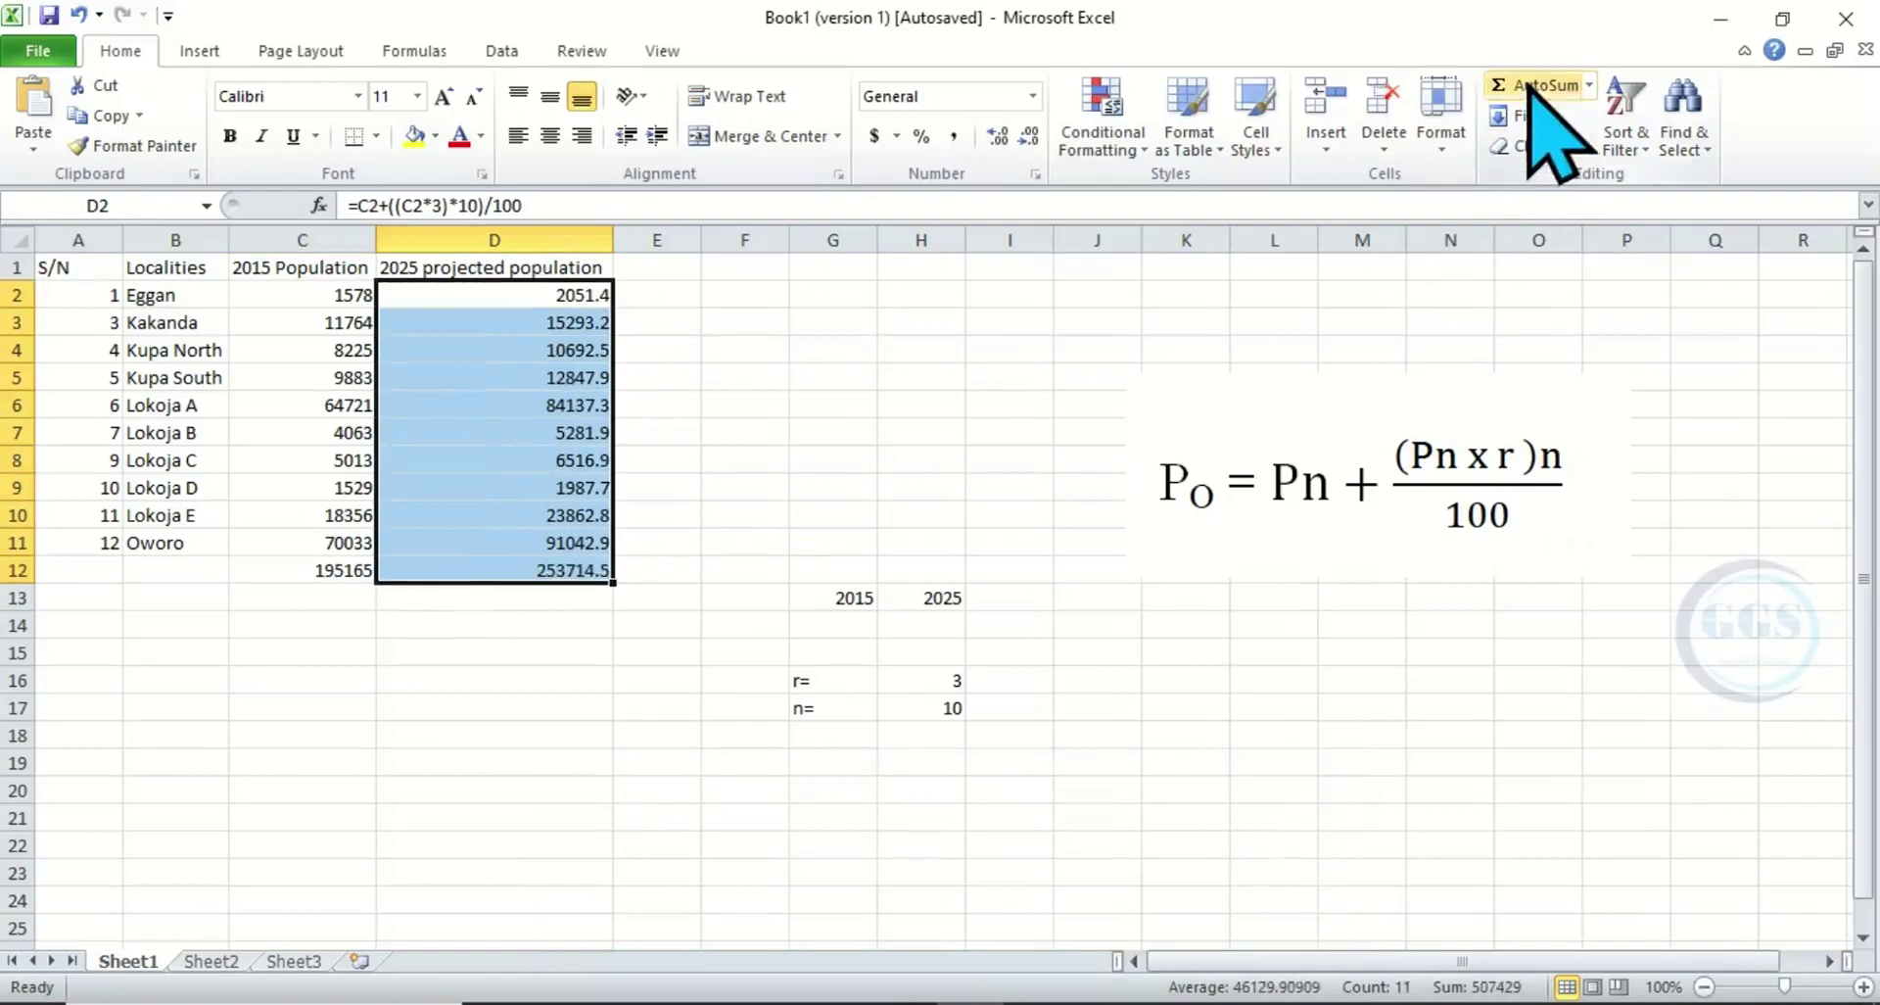
click(529, 571)
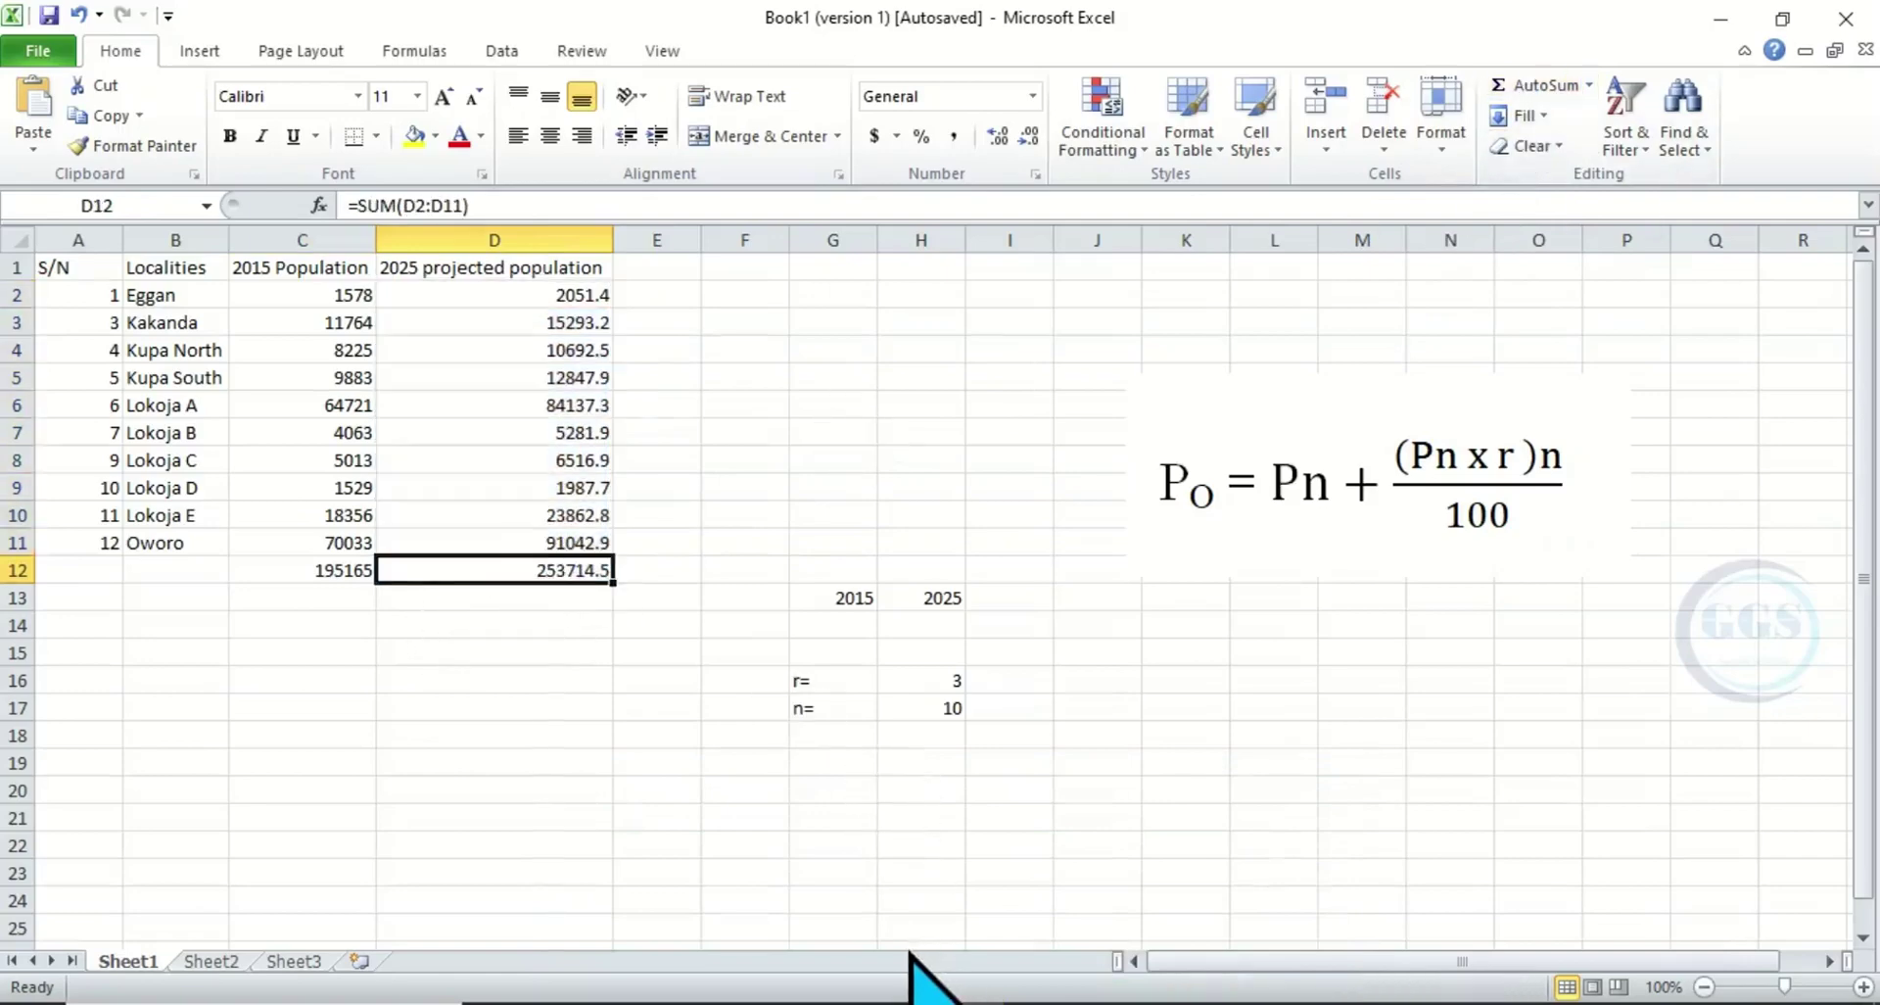
- Copy the projected values and total in D2:D12 and paste them into the 2025 projected population column of the Word table, starting at Eggan
click(909, 989)
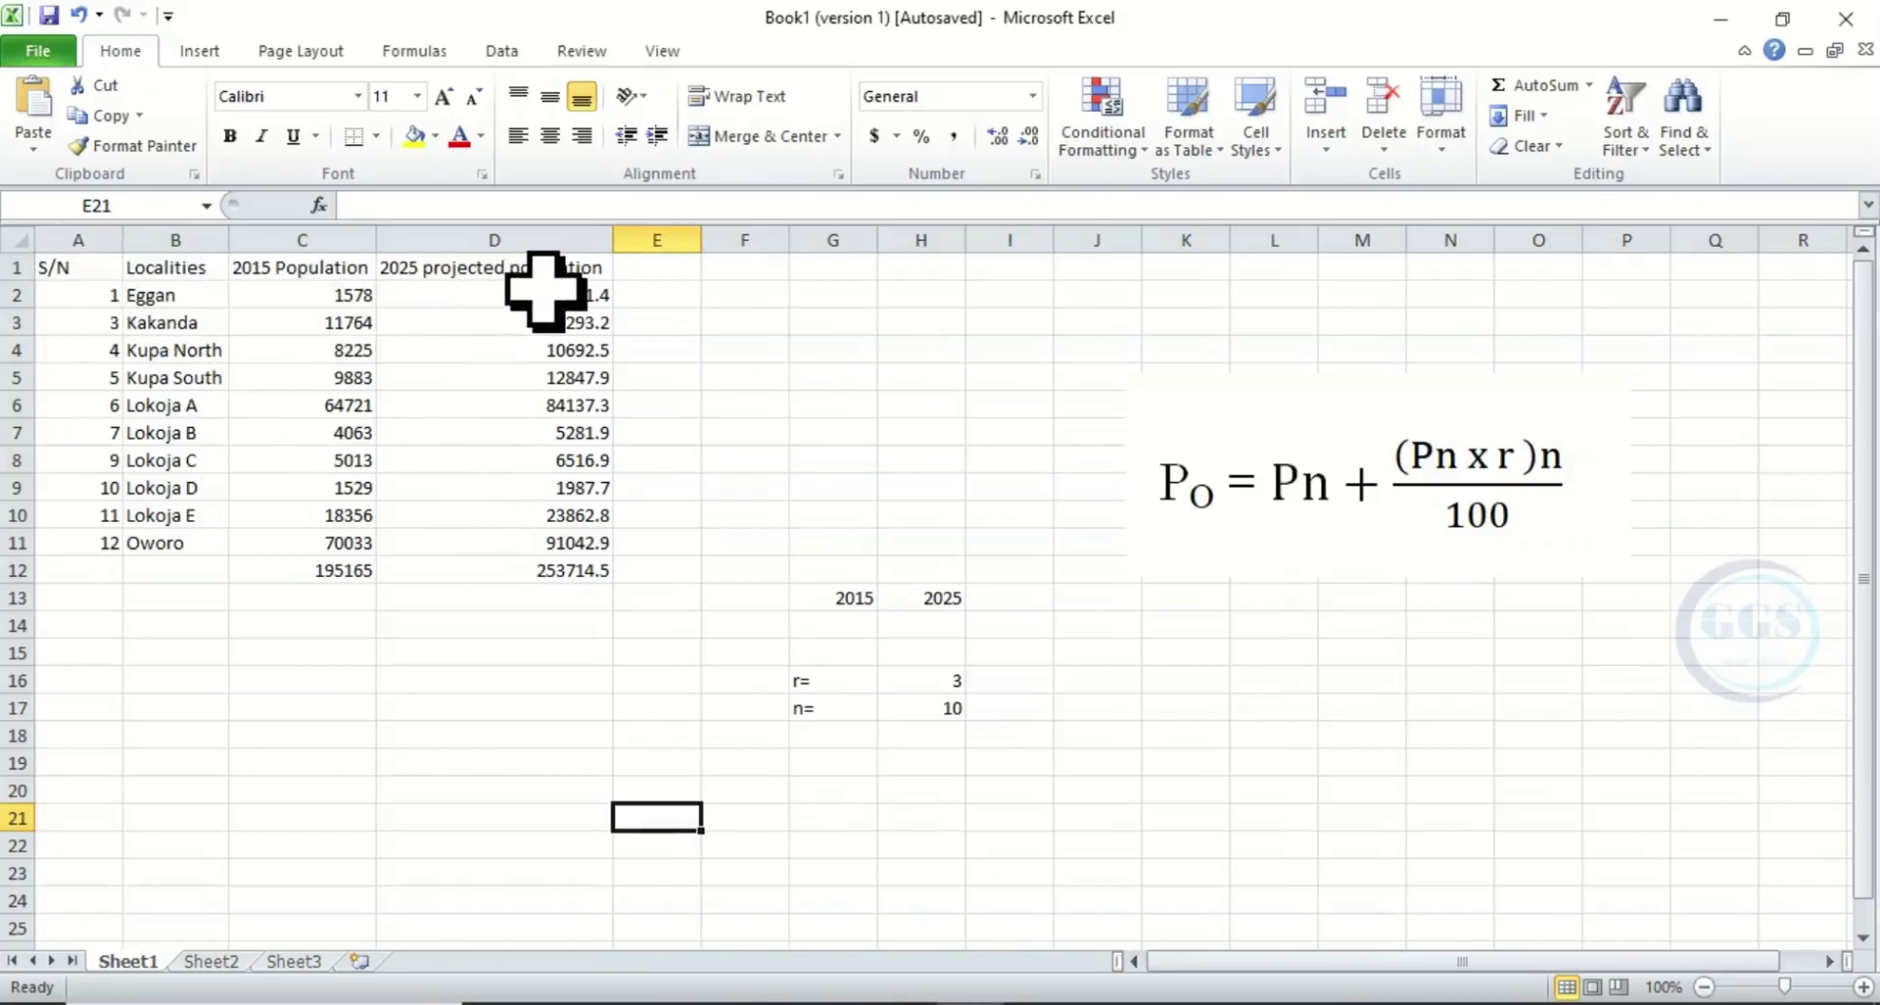
drag(545, 292, 544, 567)
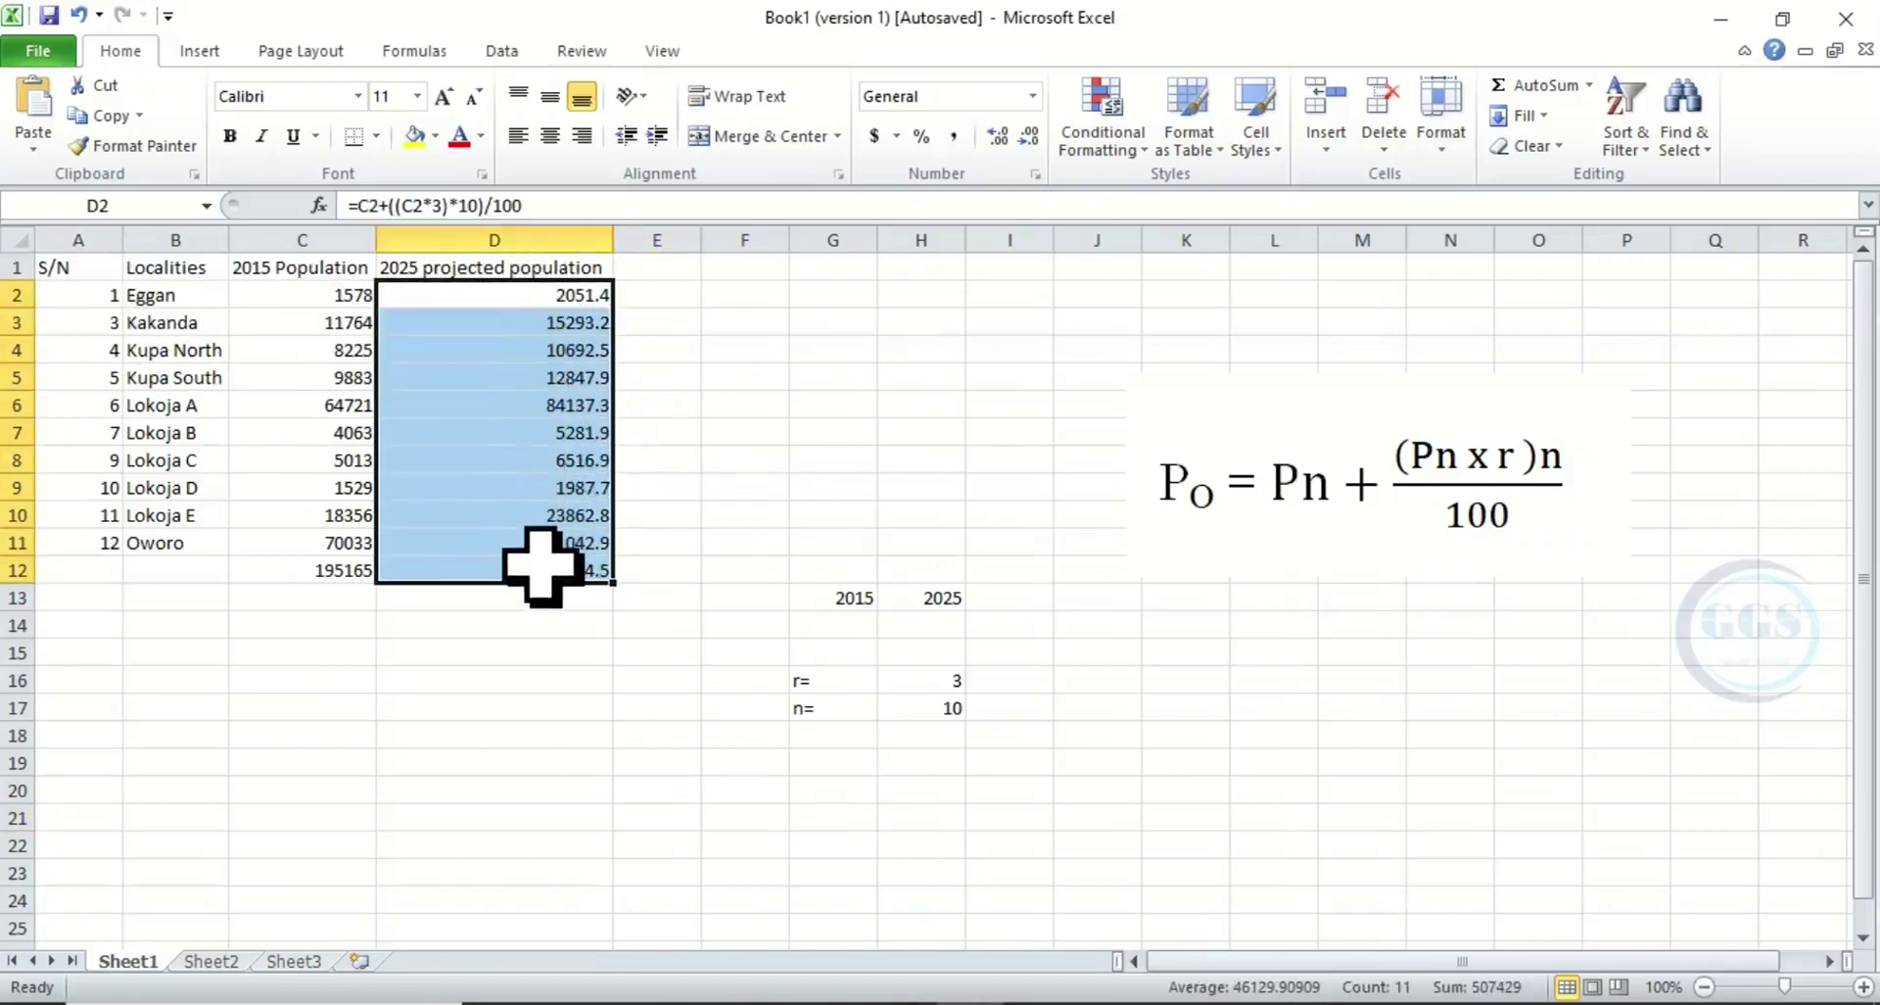
right_click(544, 567)
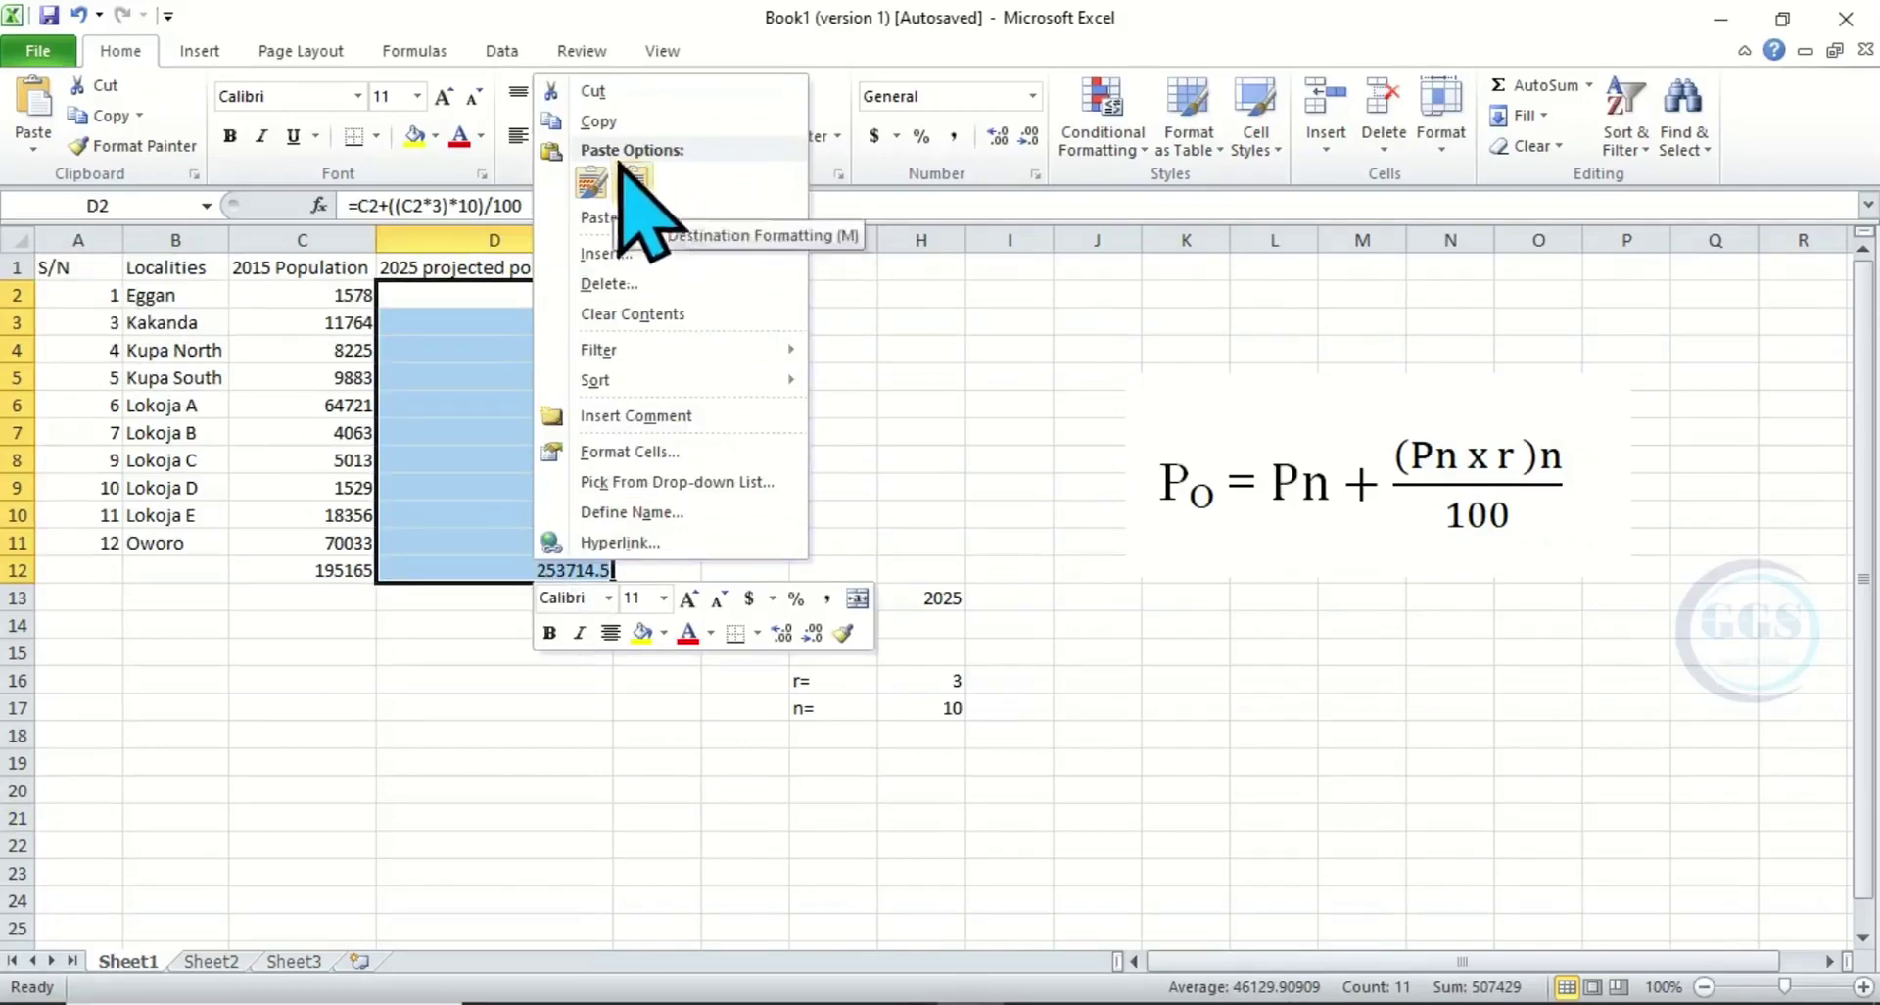
click(599, 122)
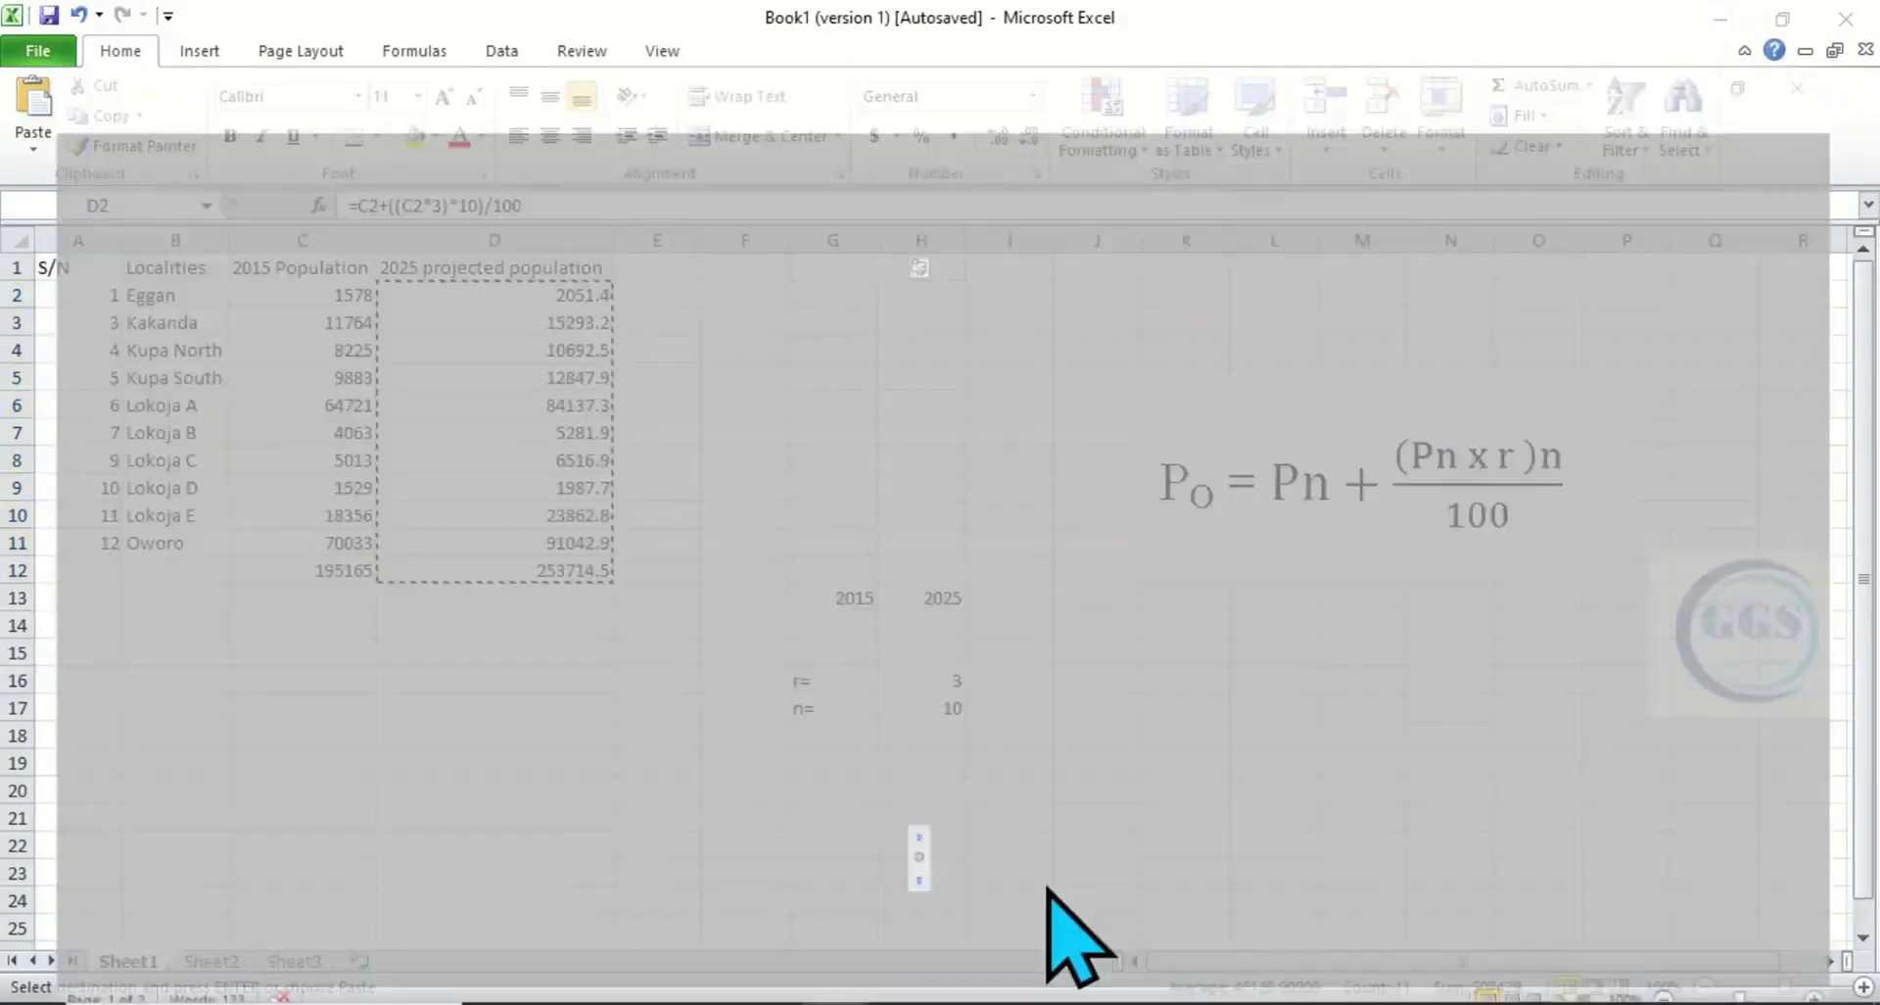
click(1049, 890)
click(1064, 528)
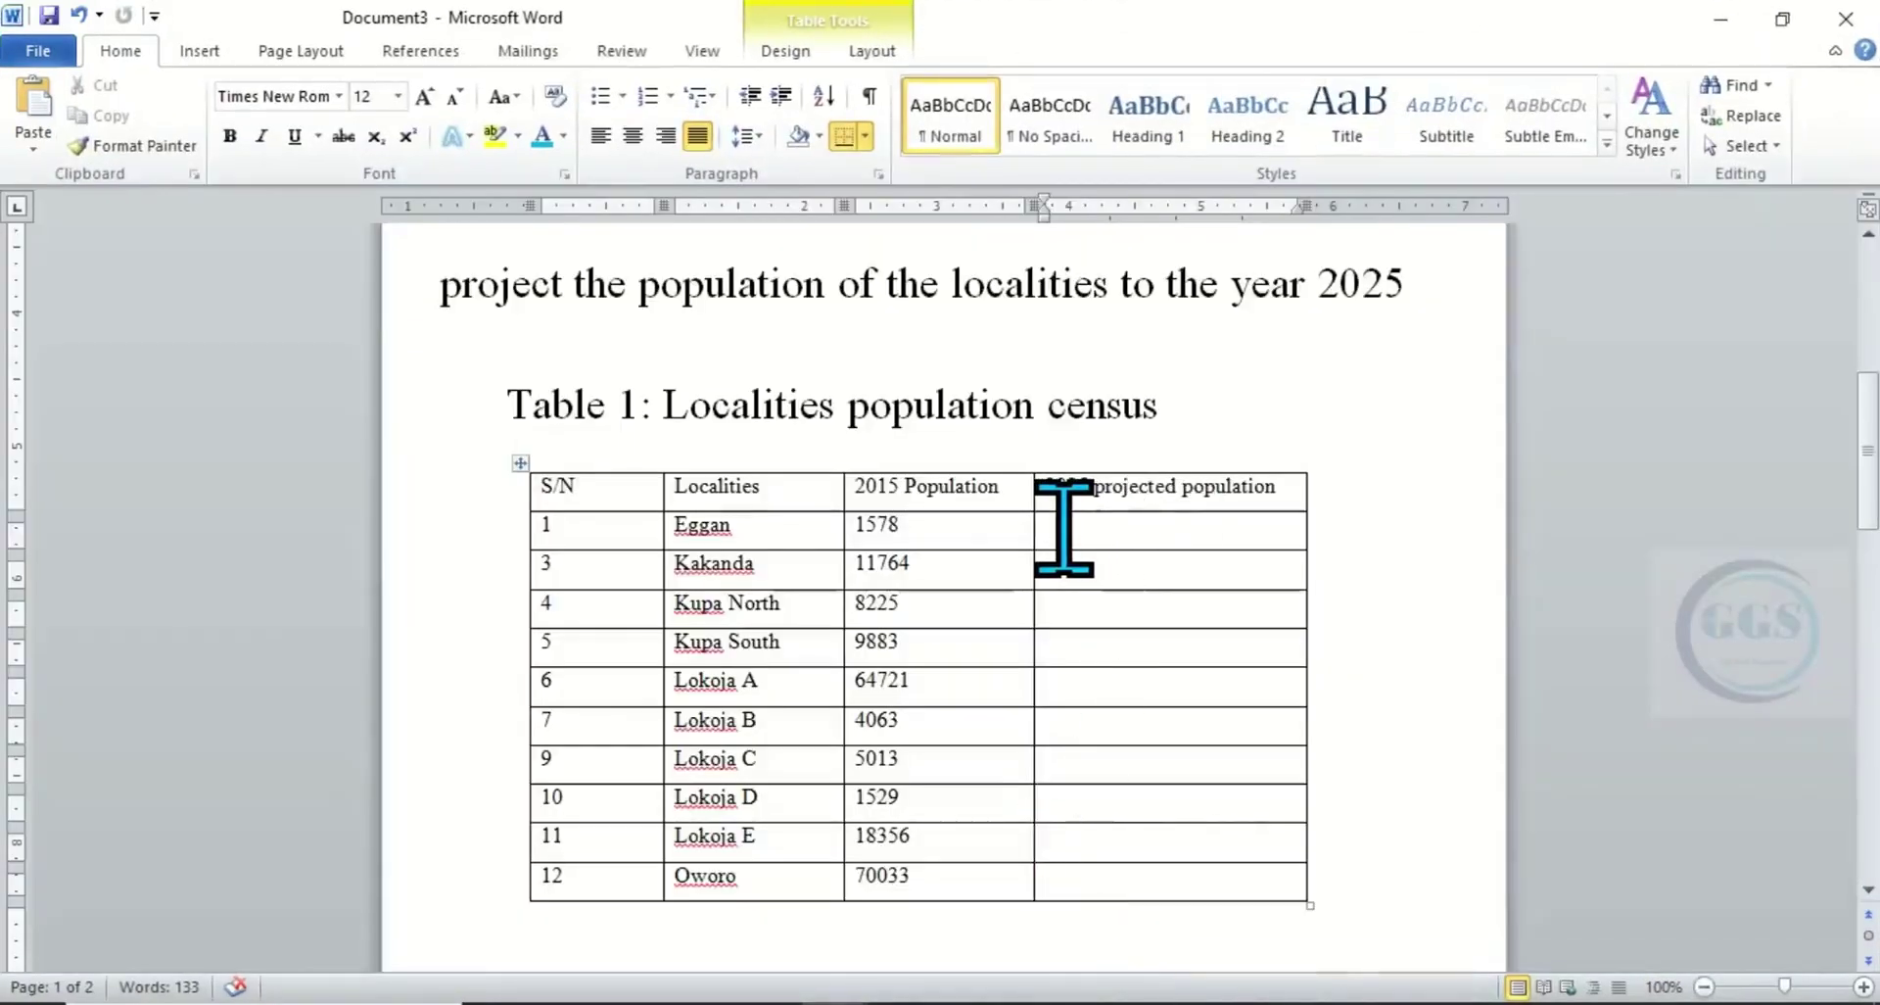
right_click(1064, 528)
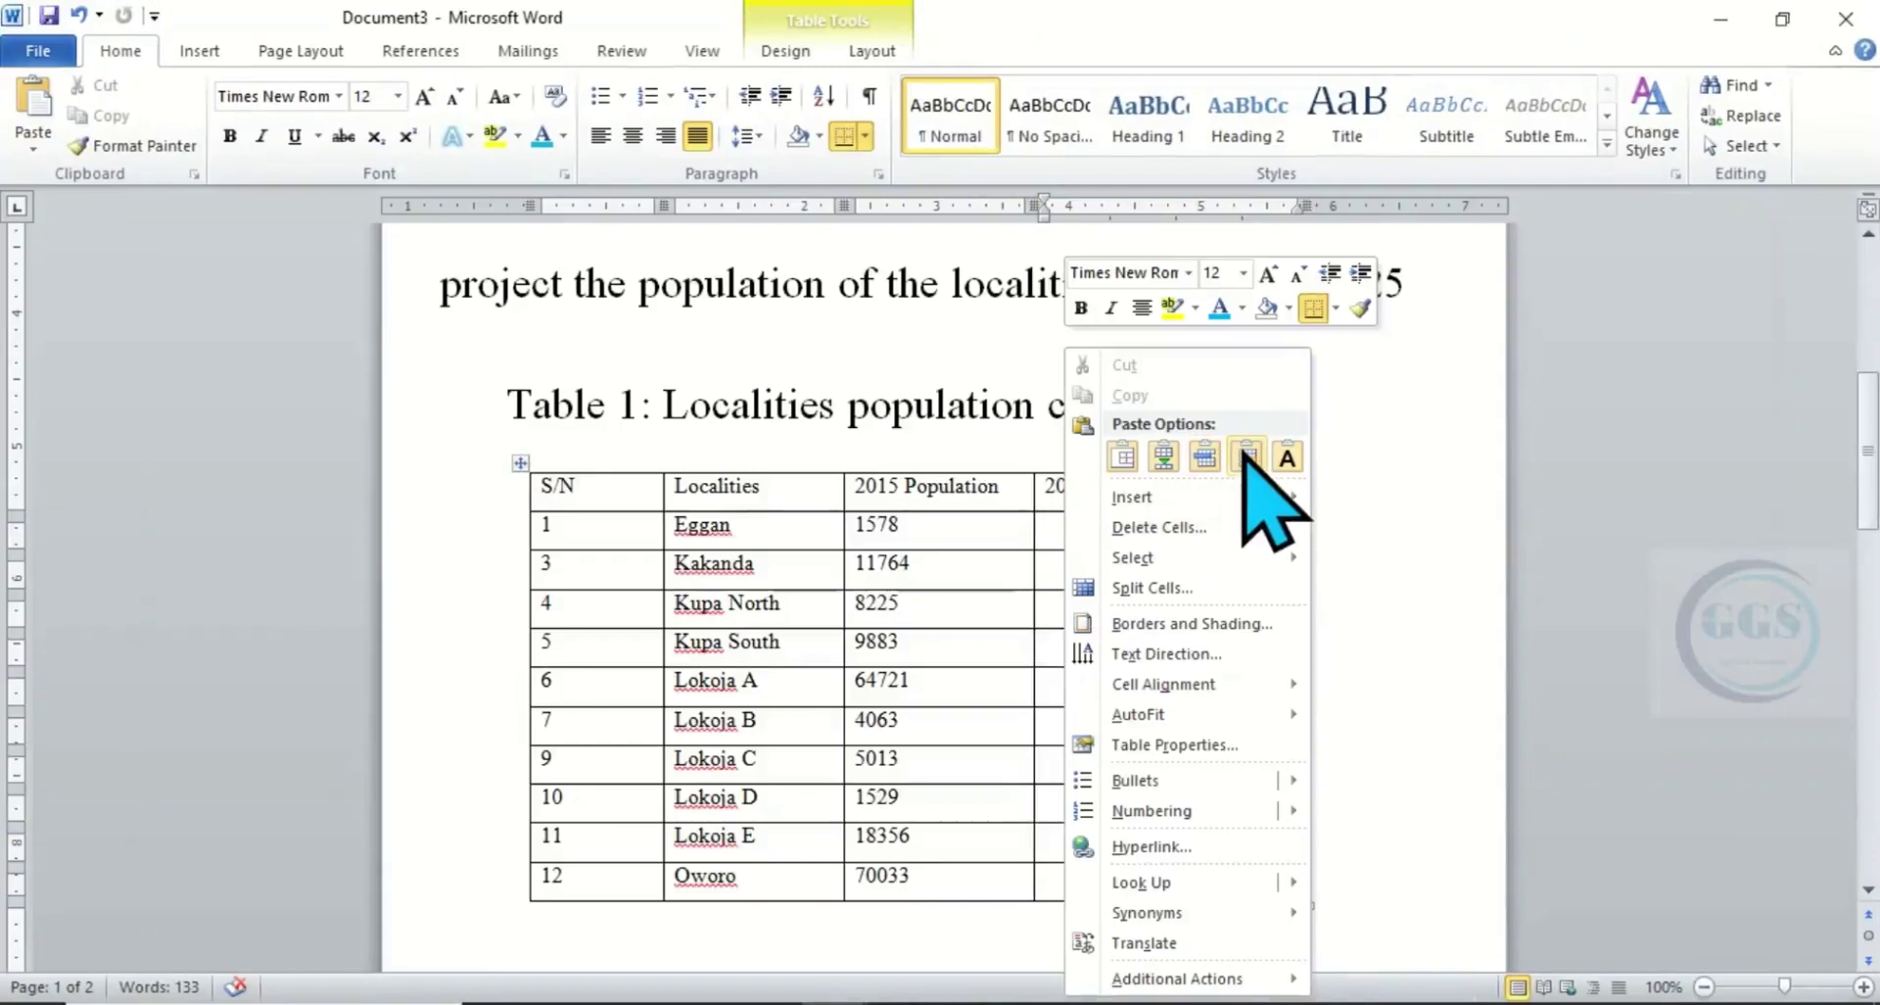
click(1247, 457)
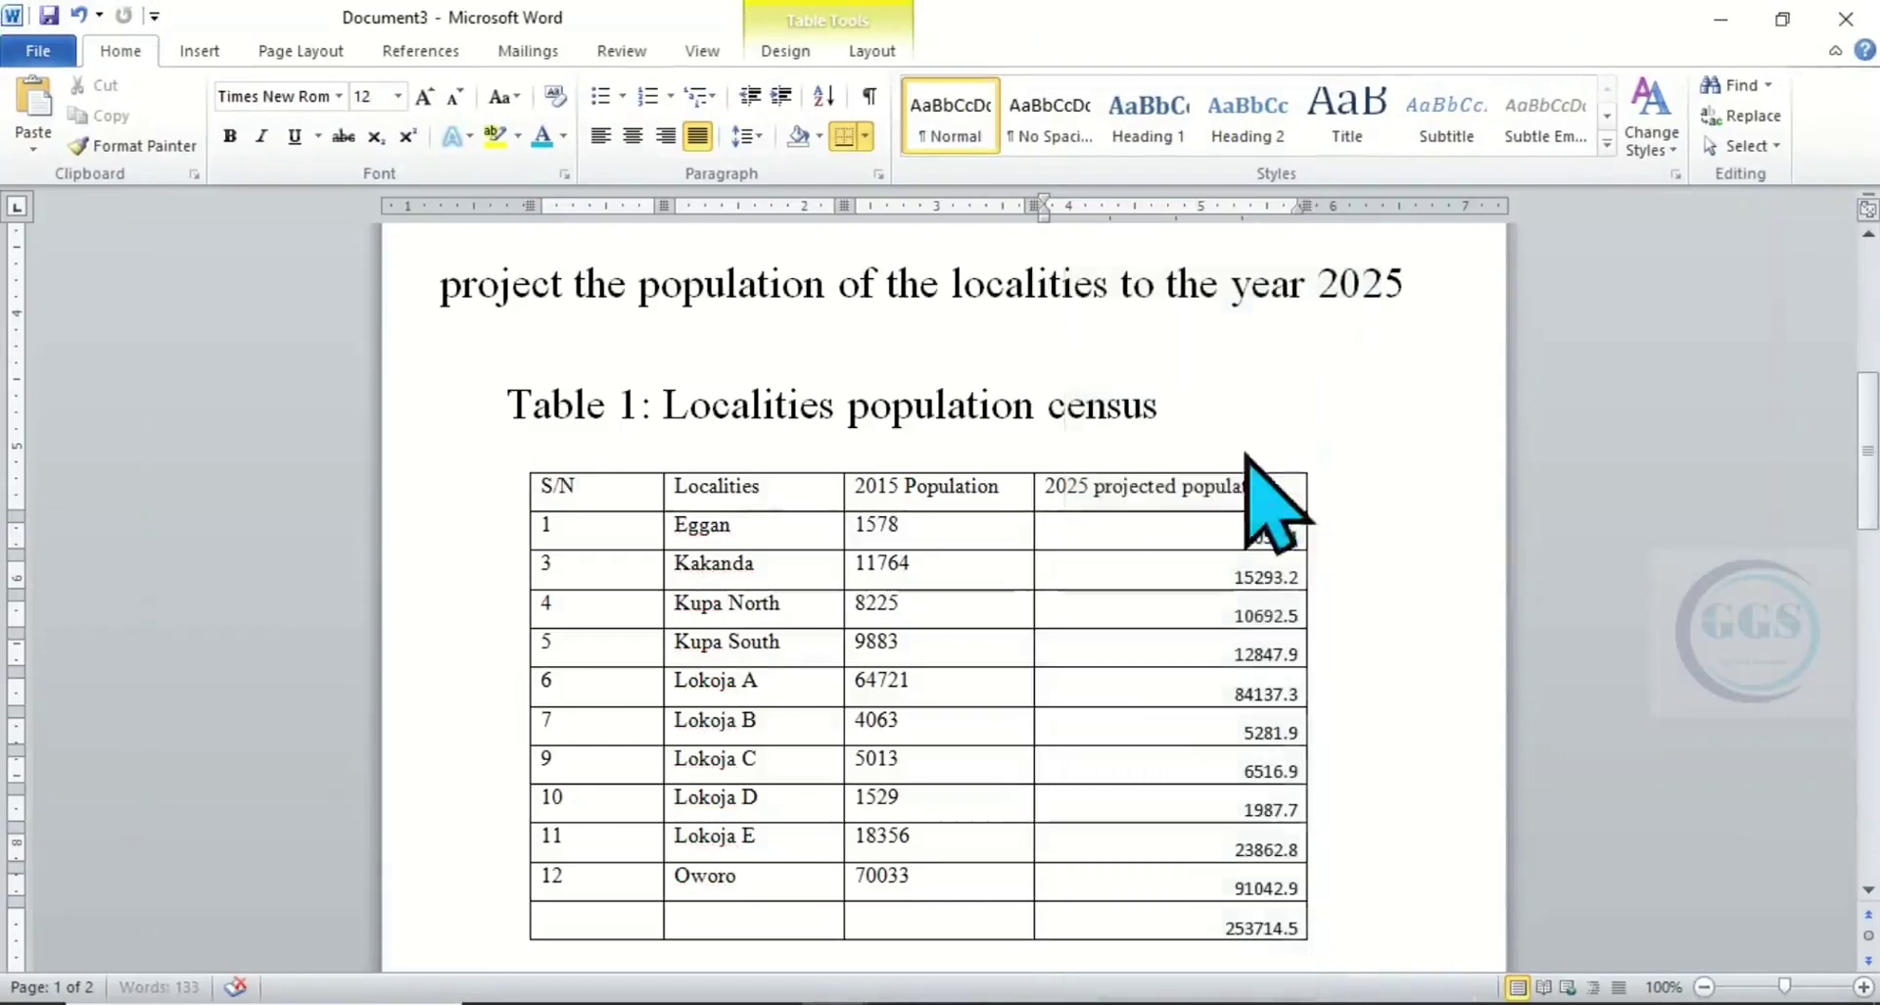
scroll(1215, 650, down, 3)
click(1223, 573)
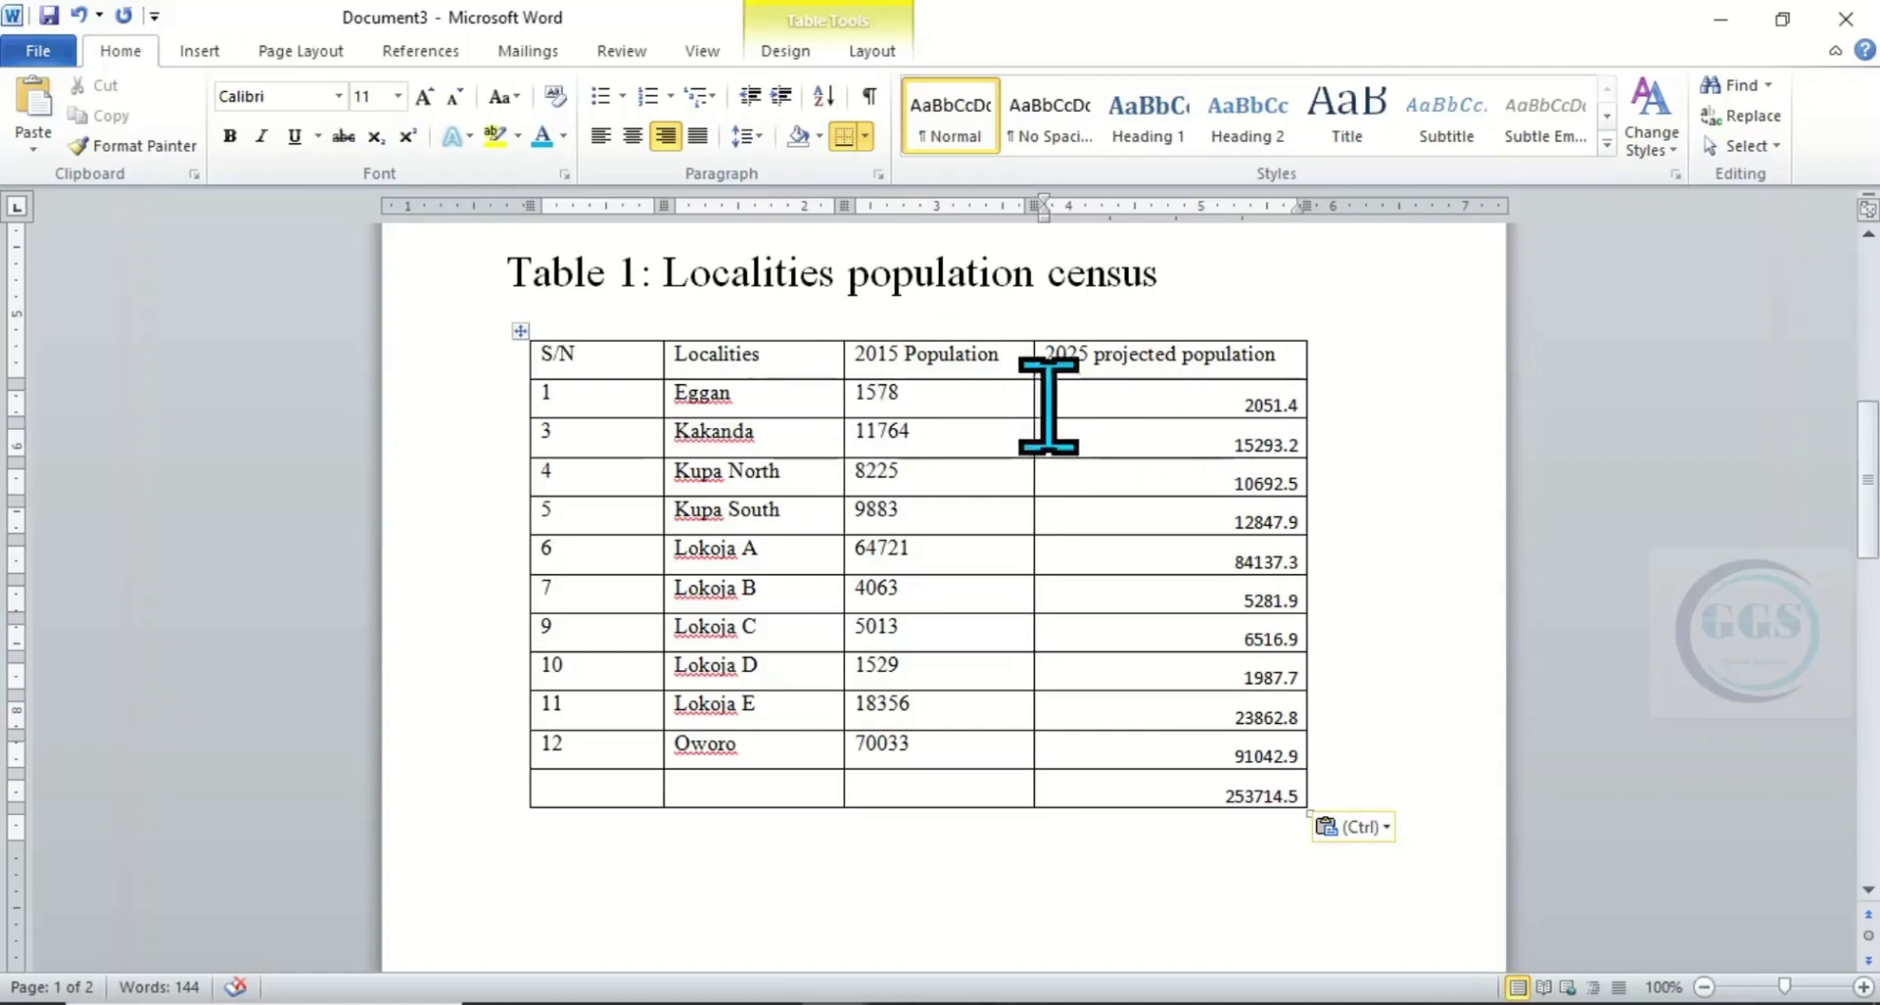
click(1265, 406)
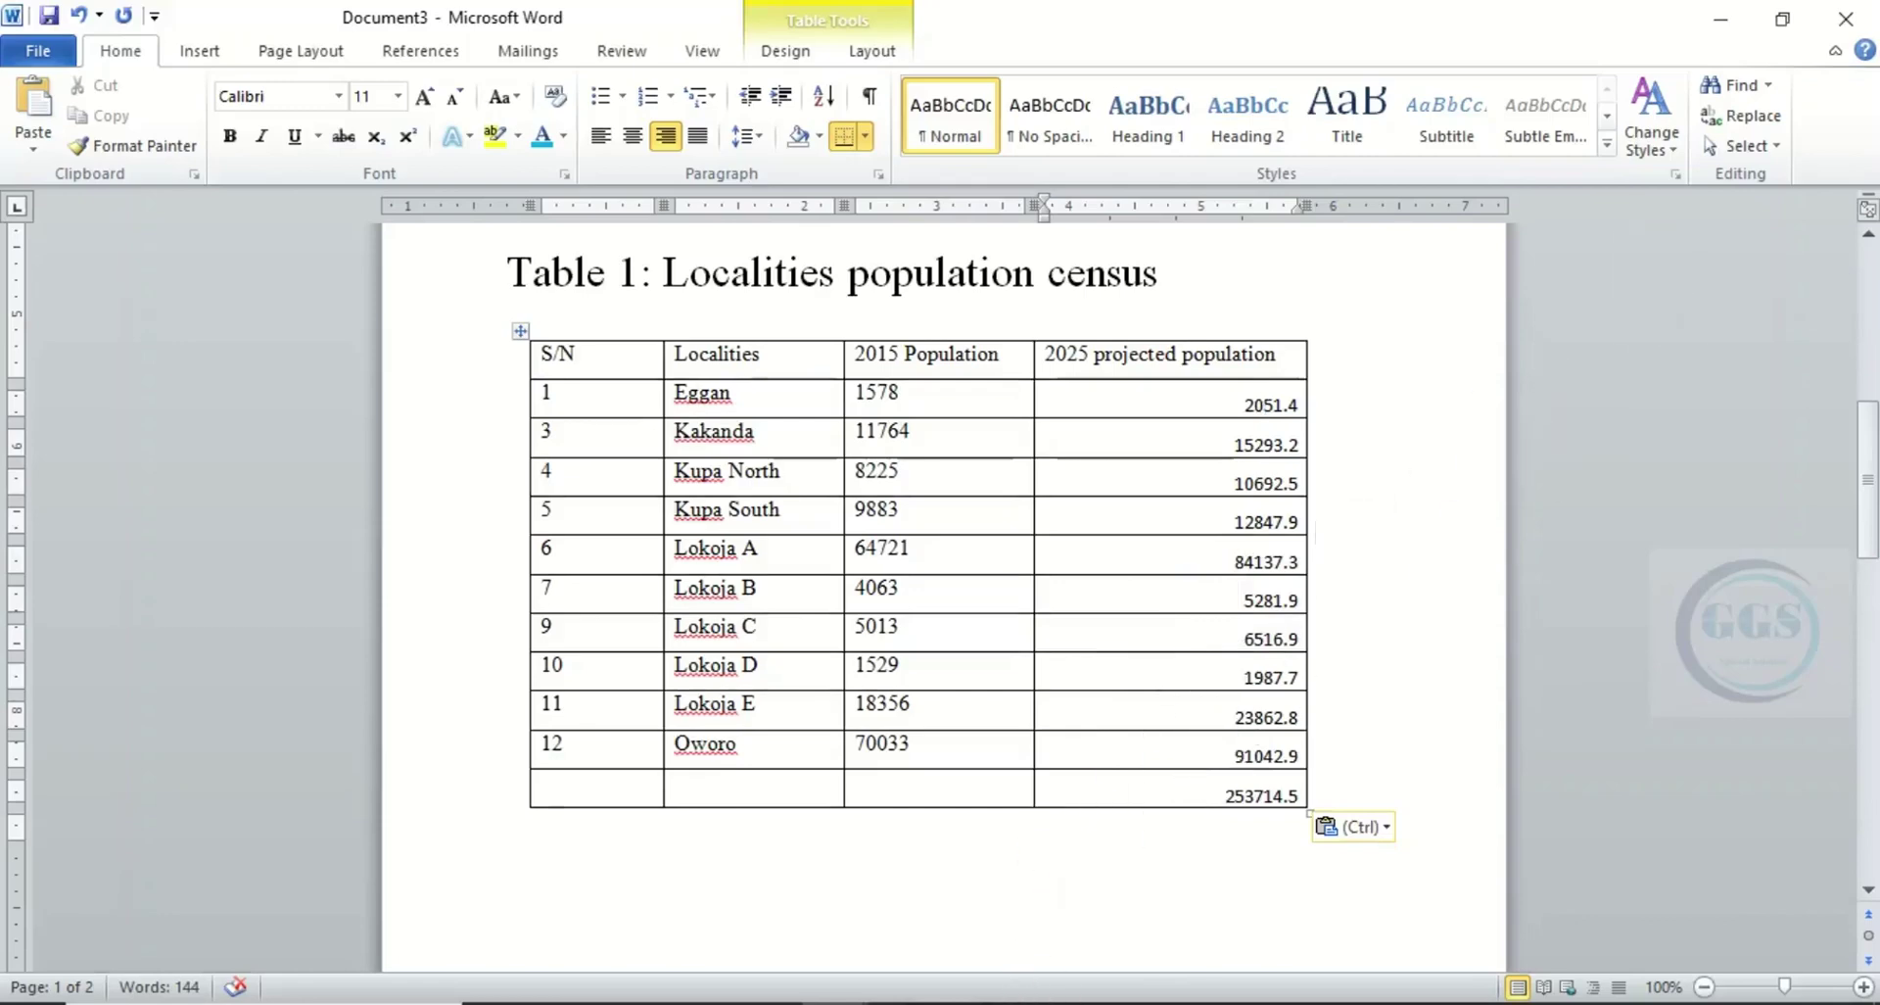
- Switch to the Excel workbook, label C16 "Diff=" and calculate the population difference in D16 with =D12-C12
key(alt+Tab)
click(508, 709)
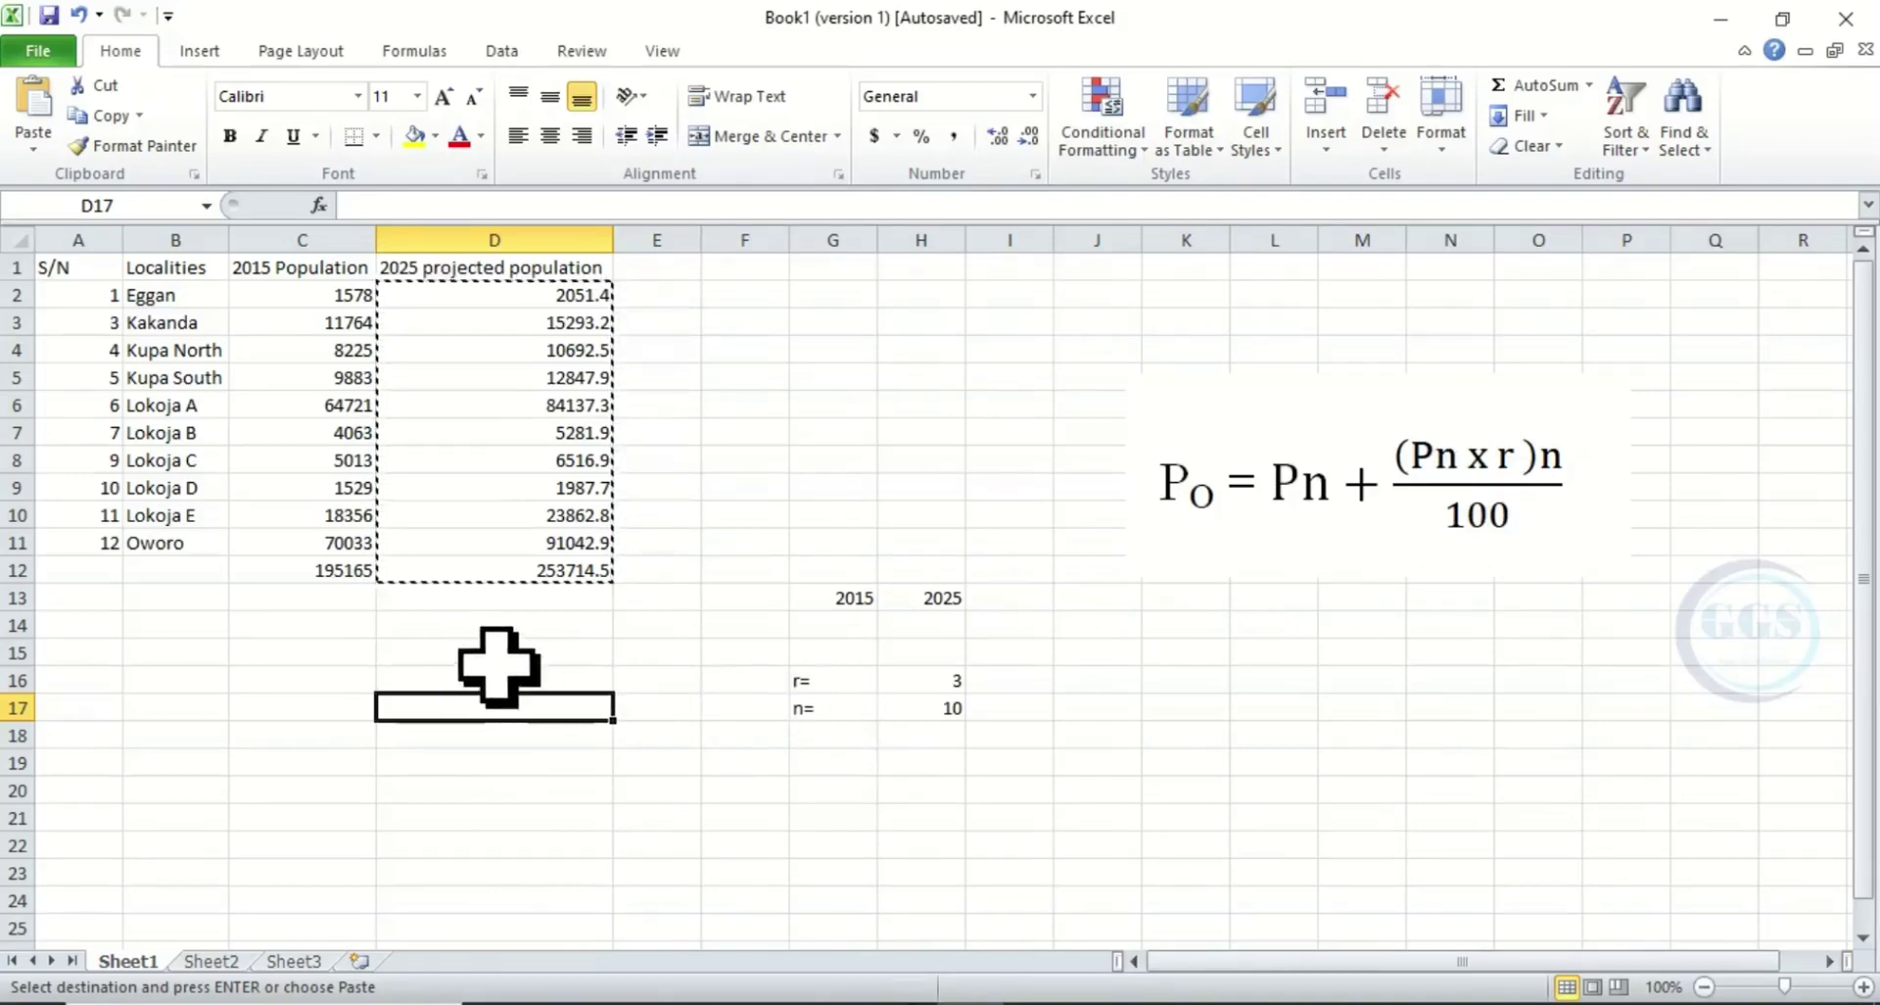
click(316, 675)
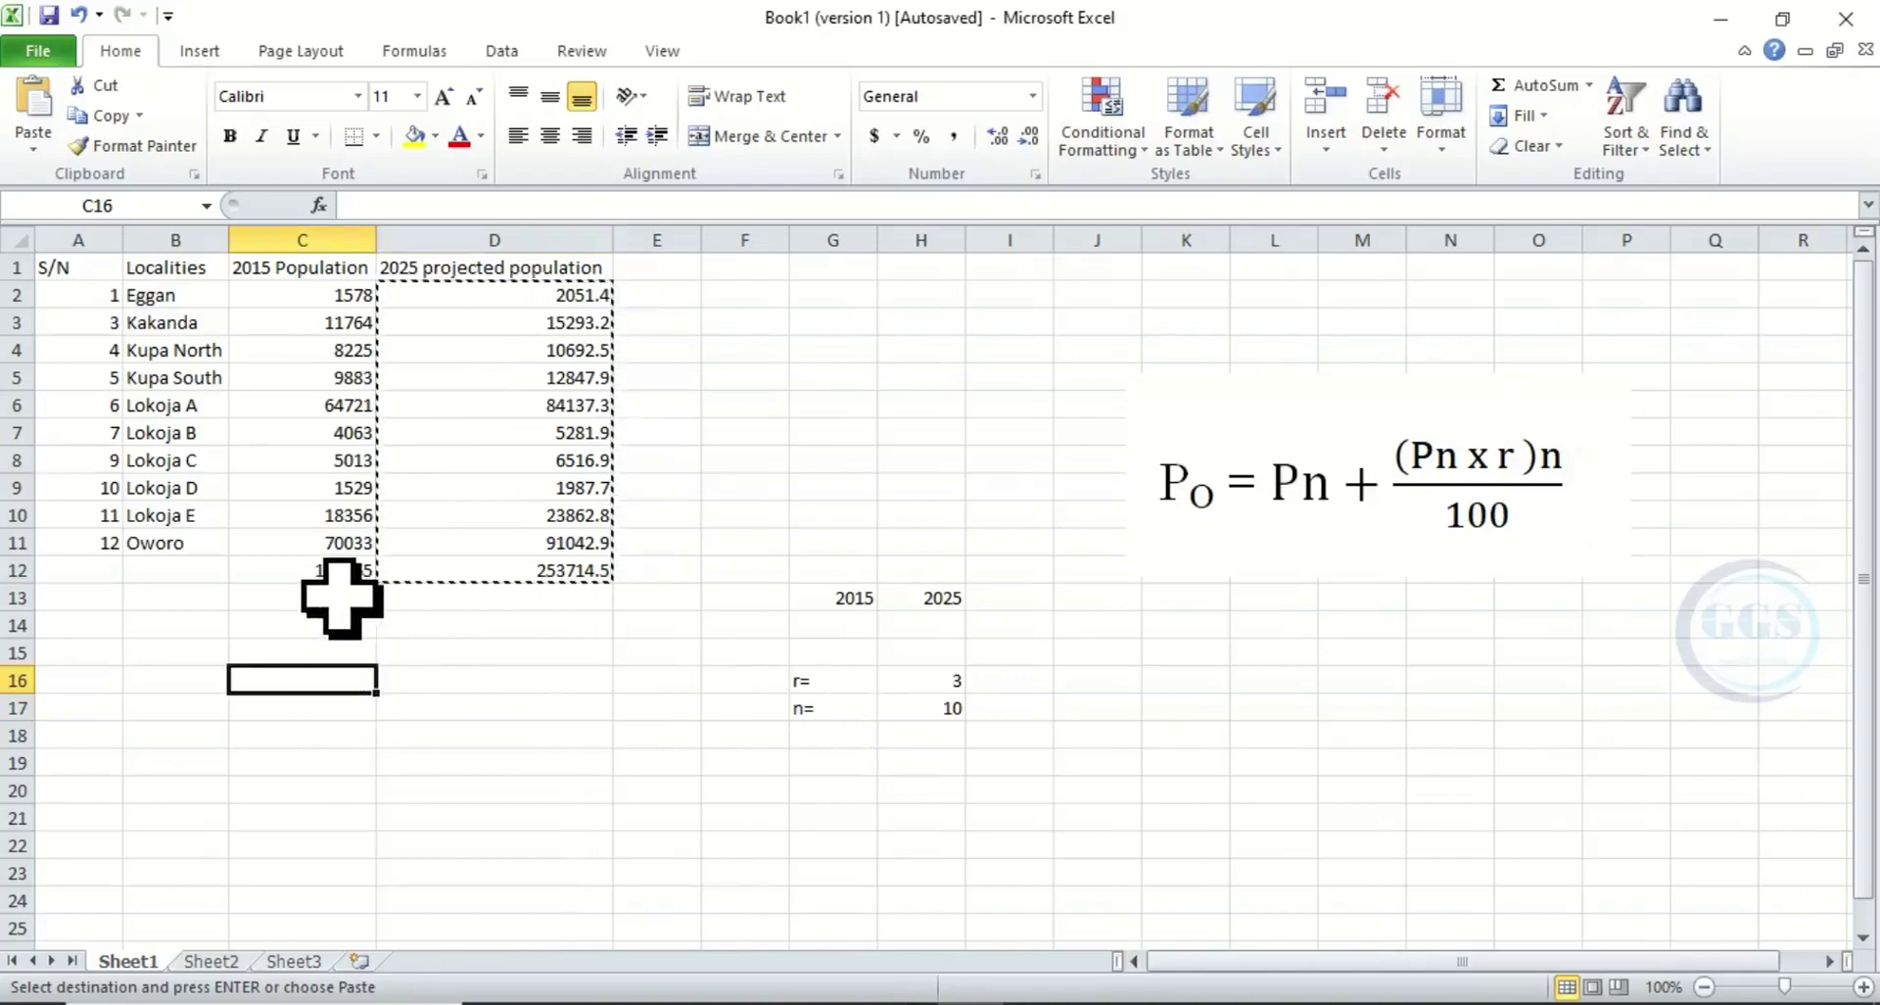
text(Diff=)
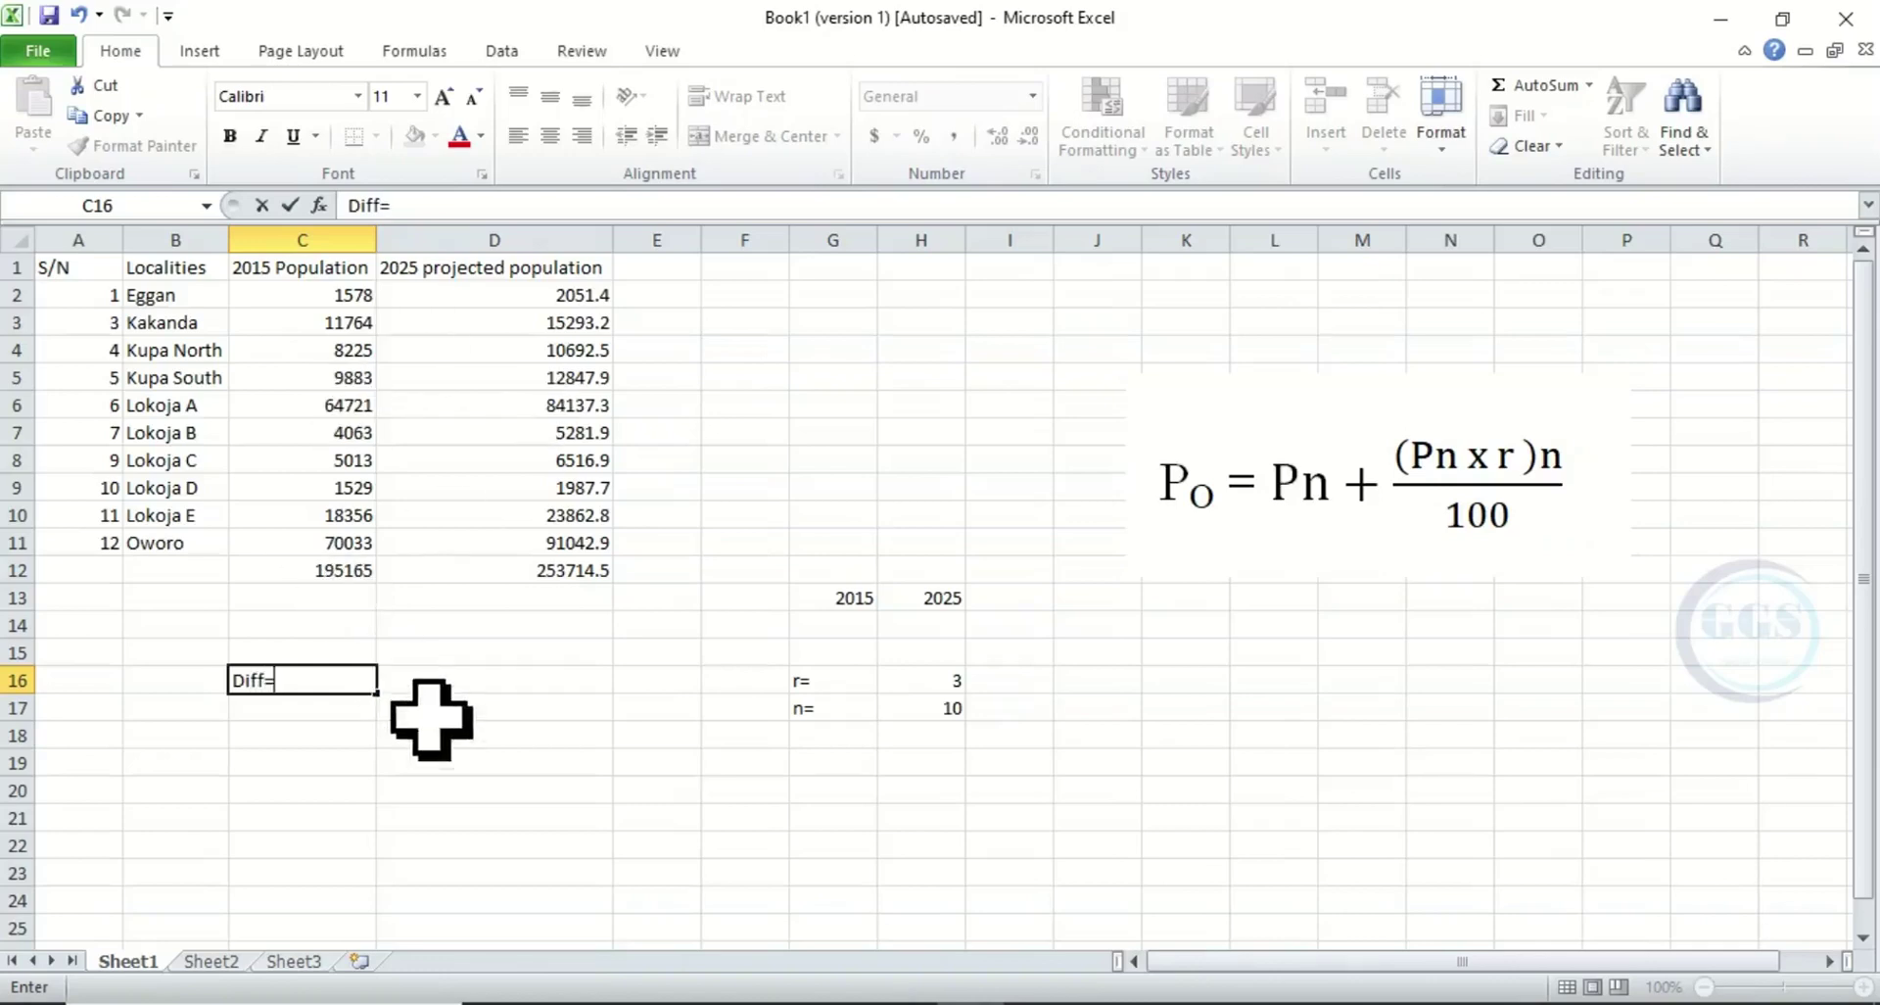
click(544, 680)
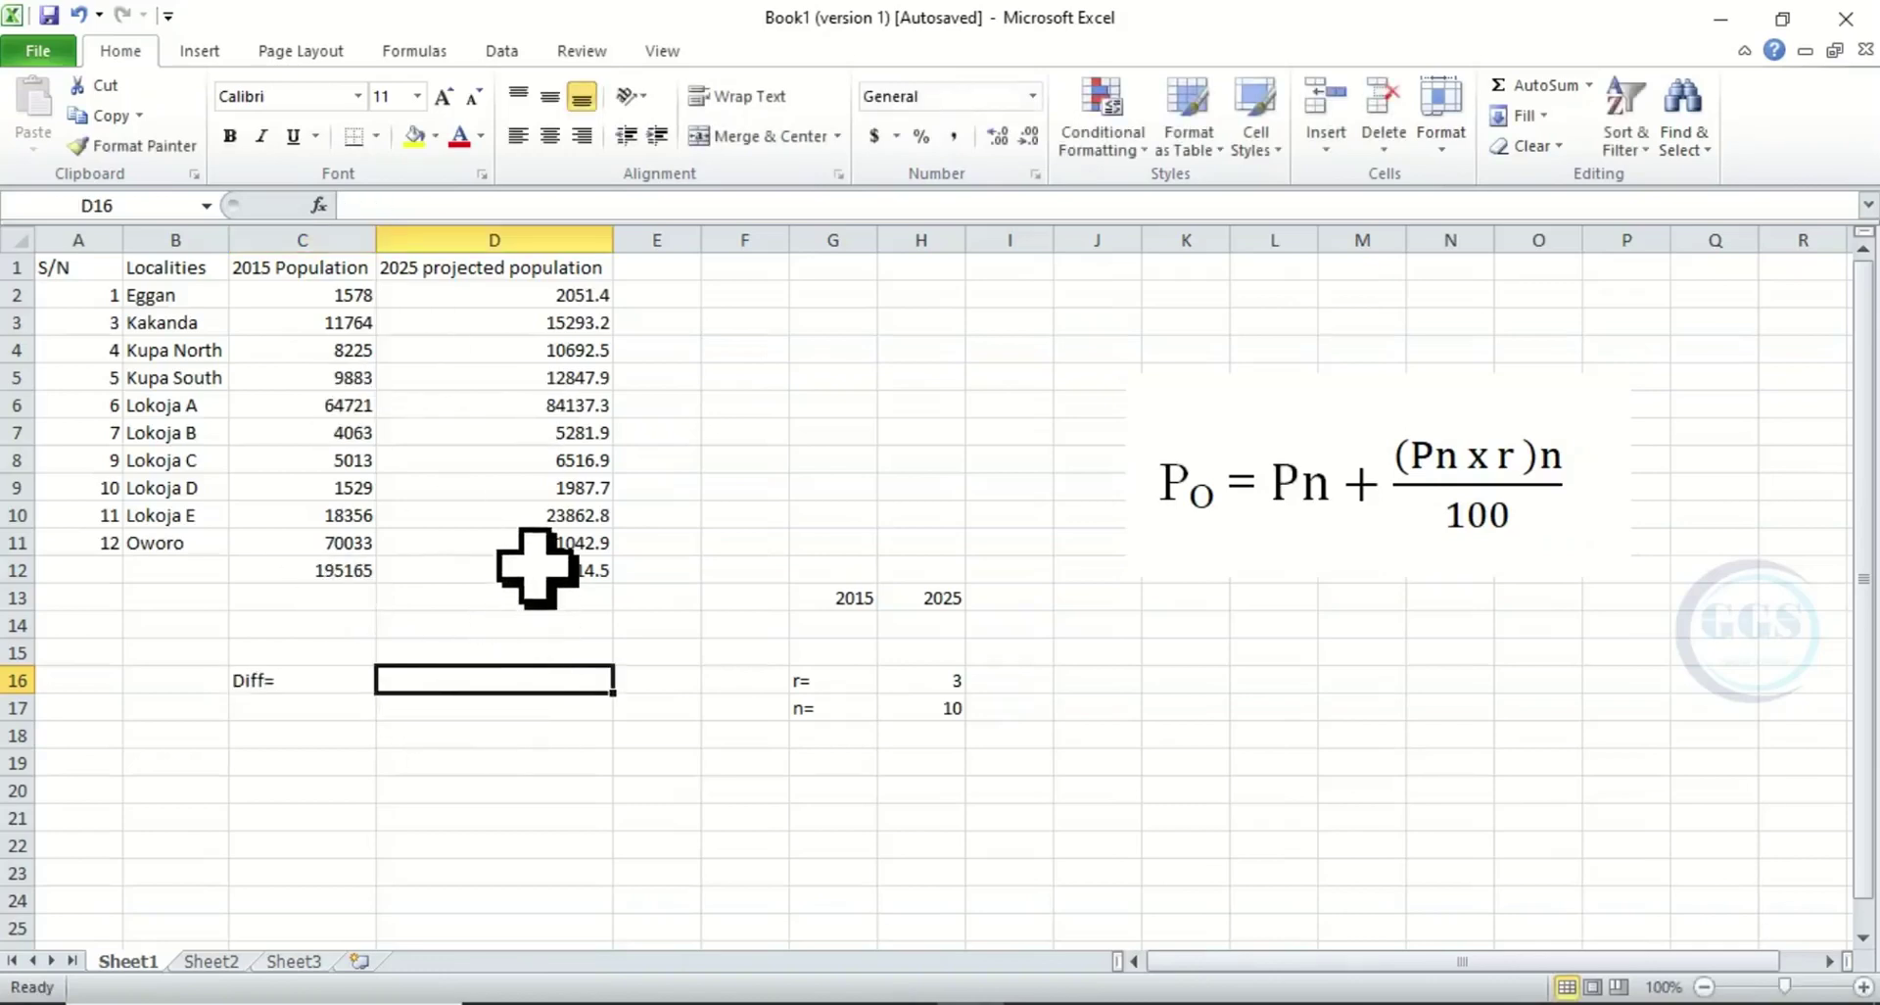
text(=)
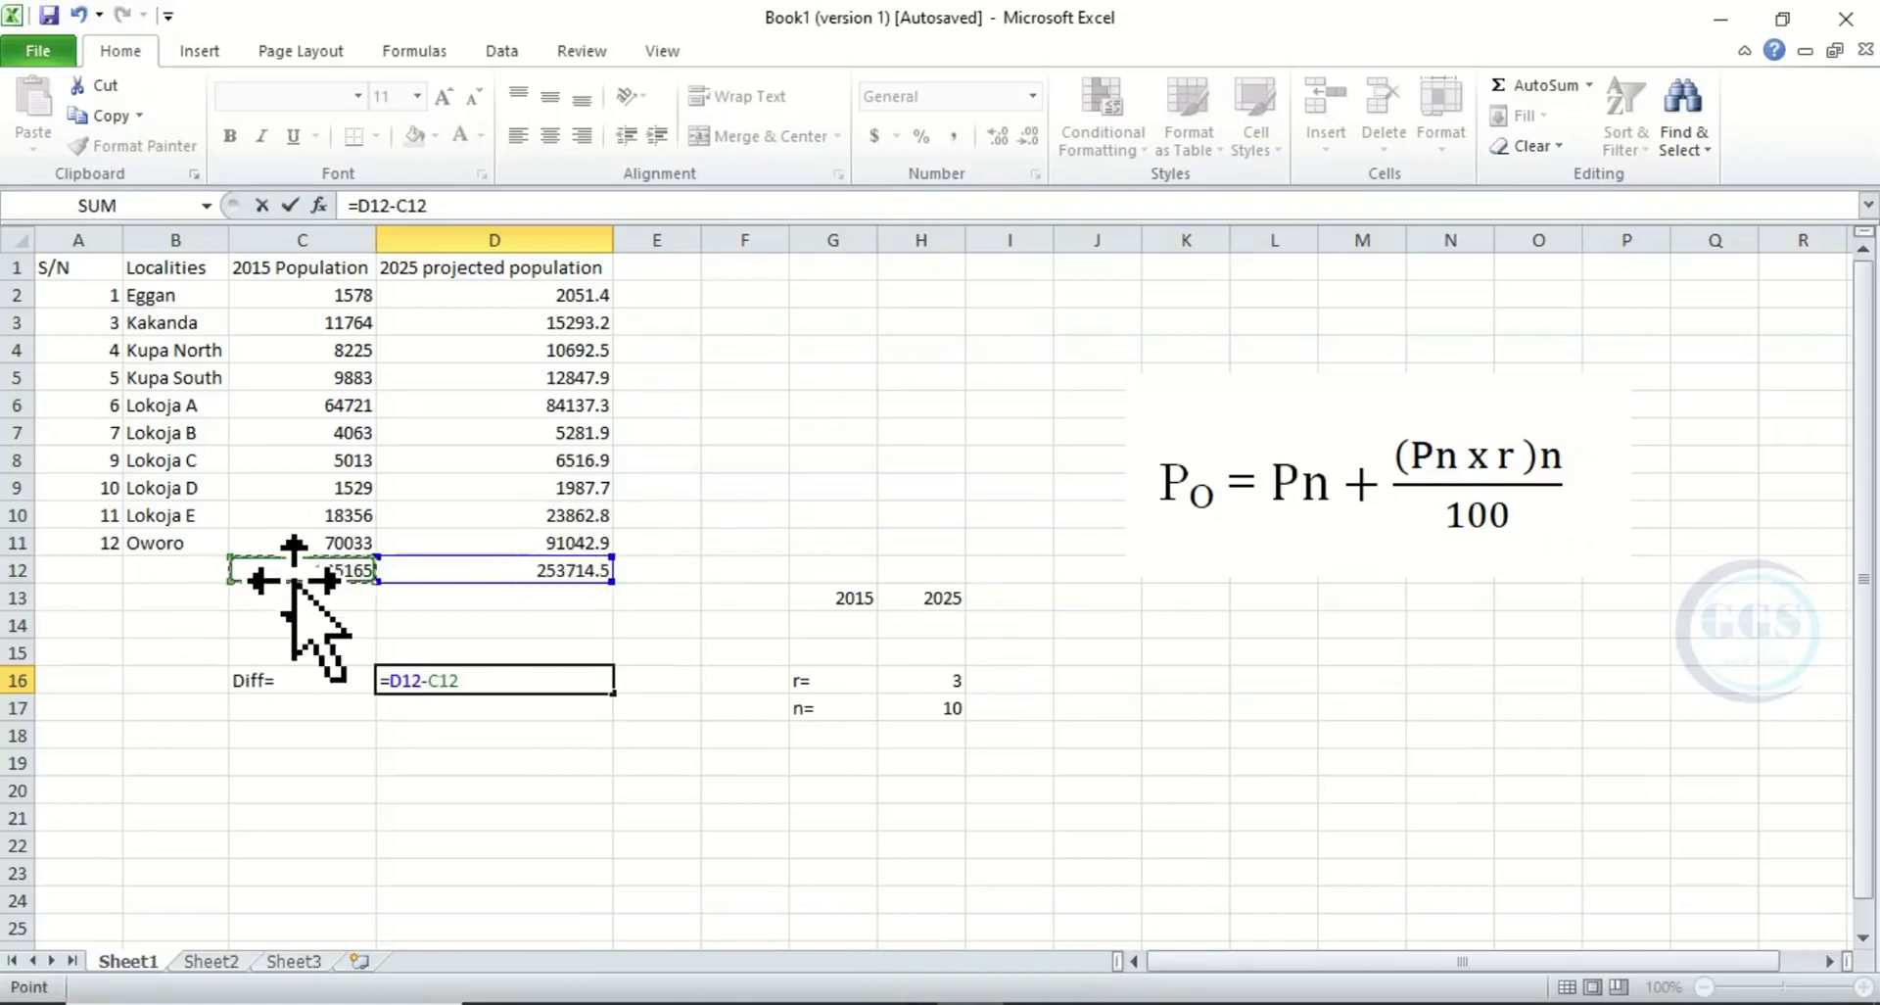
key(Return)
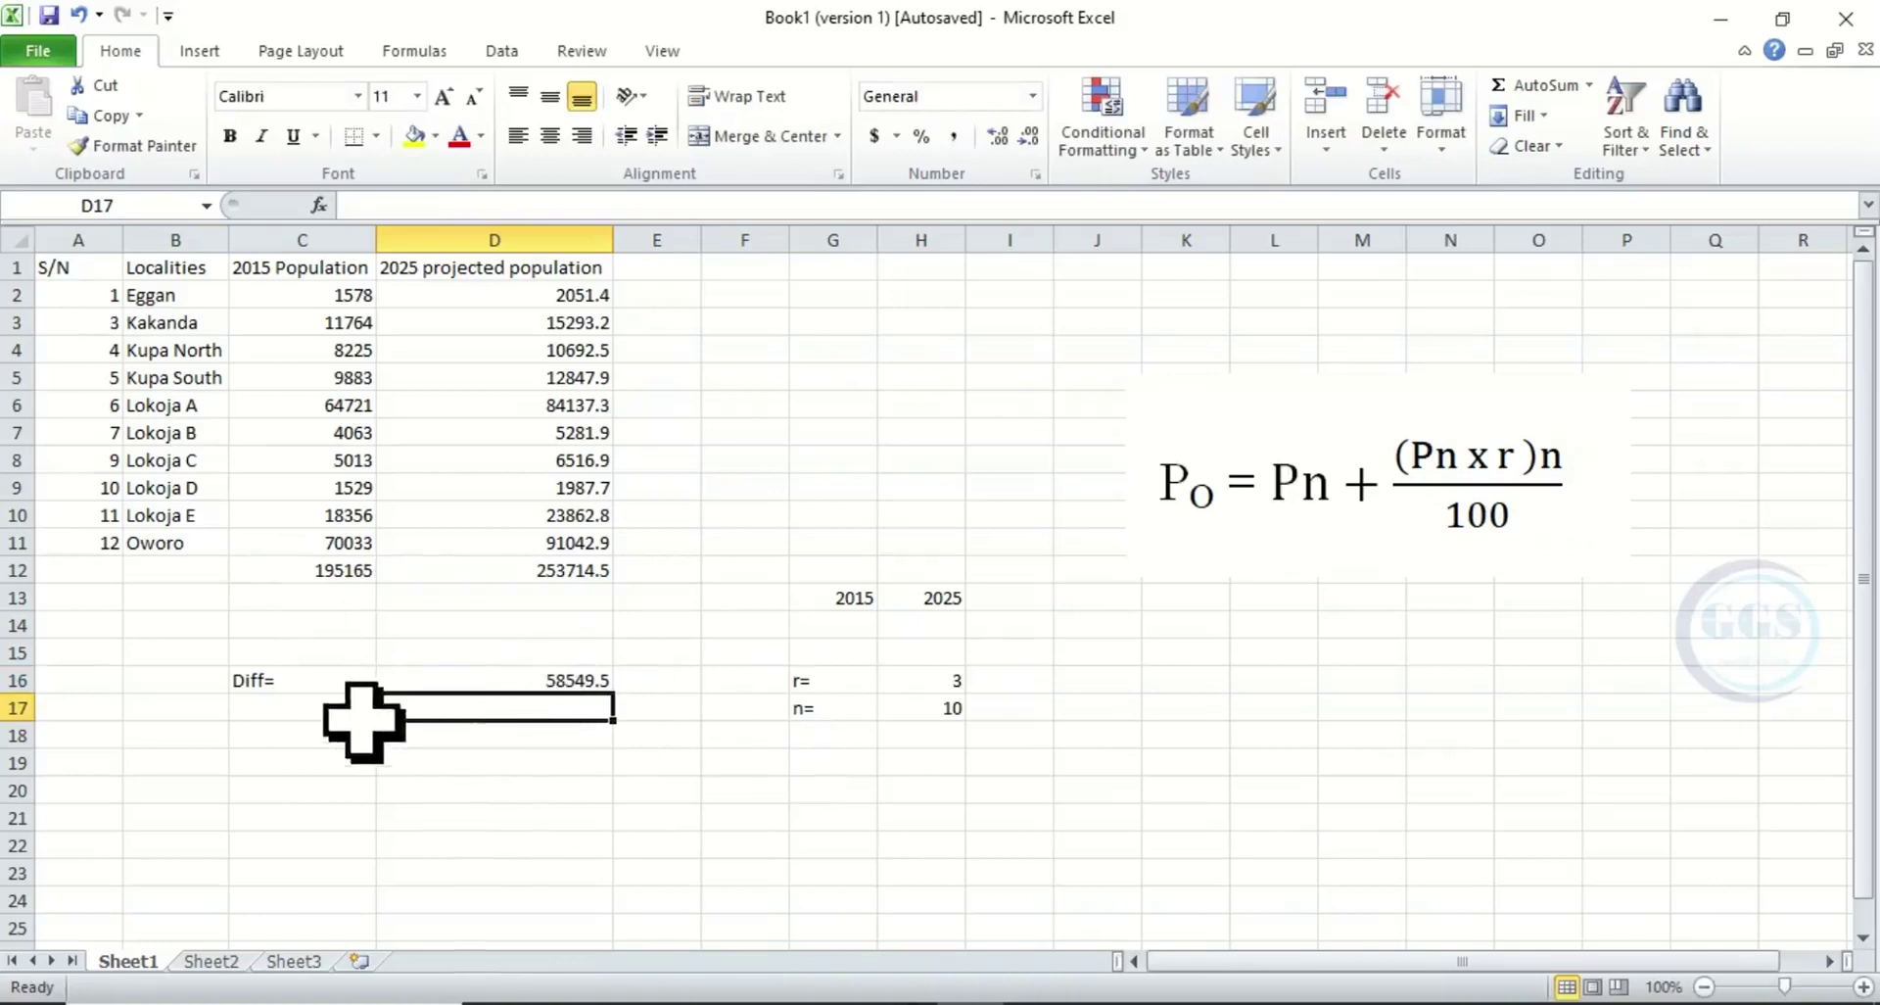
- Label C17 "change" and calculate the percentage population change in D17 with =D16/C12*100
click(293, 706)
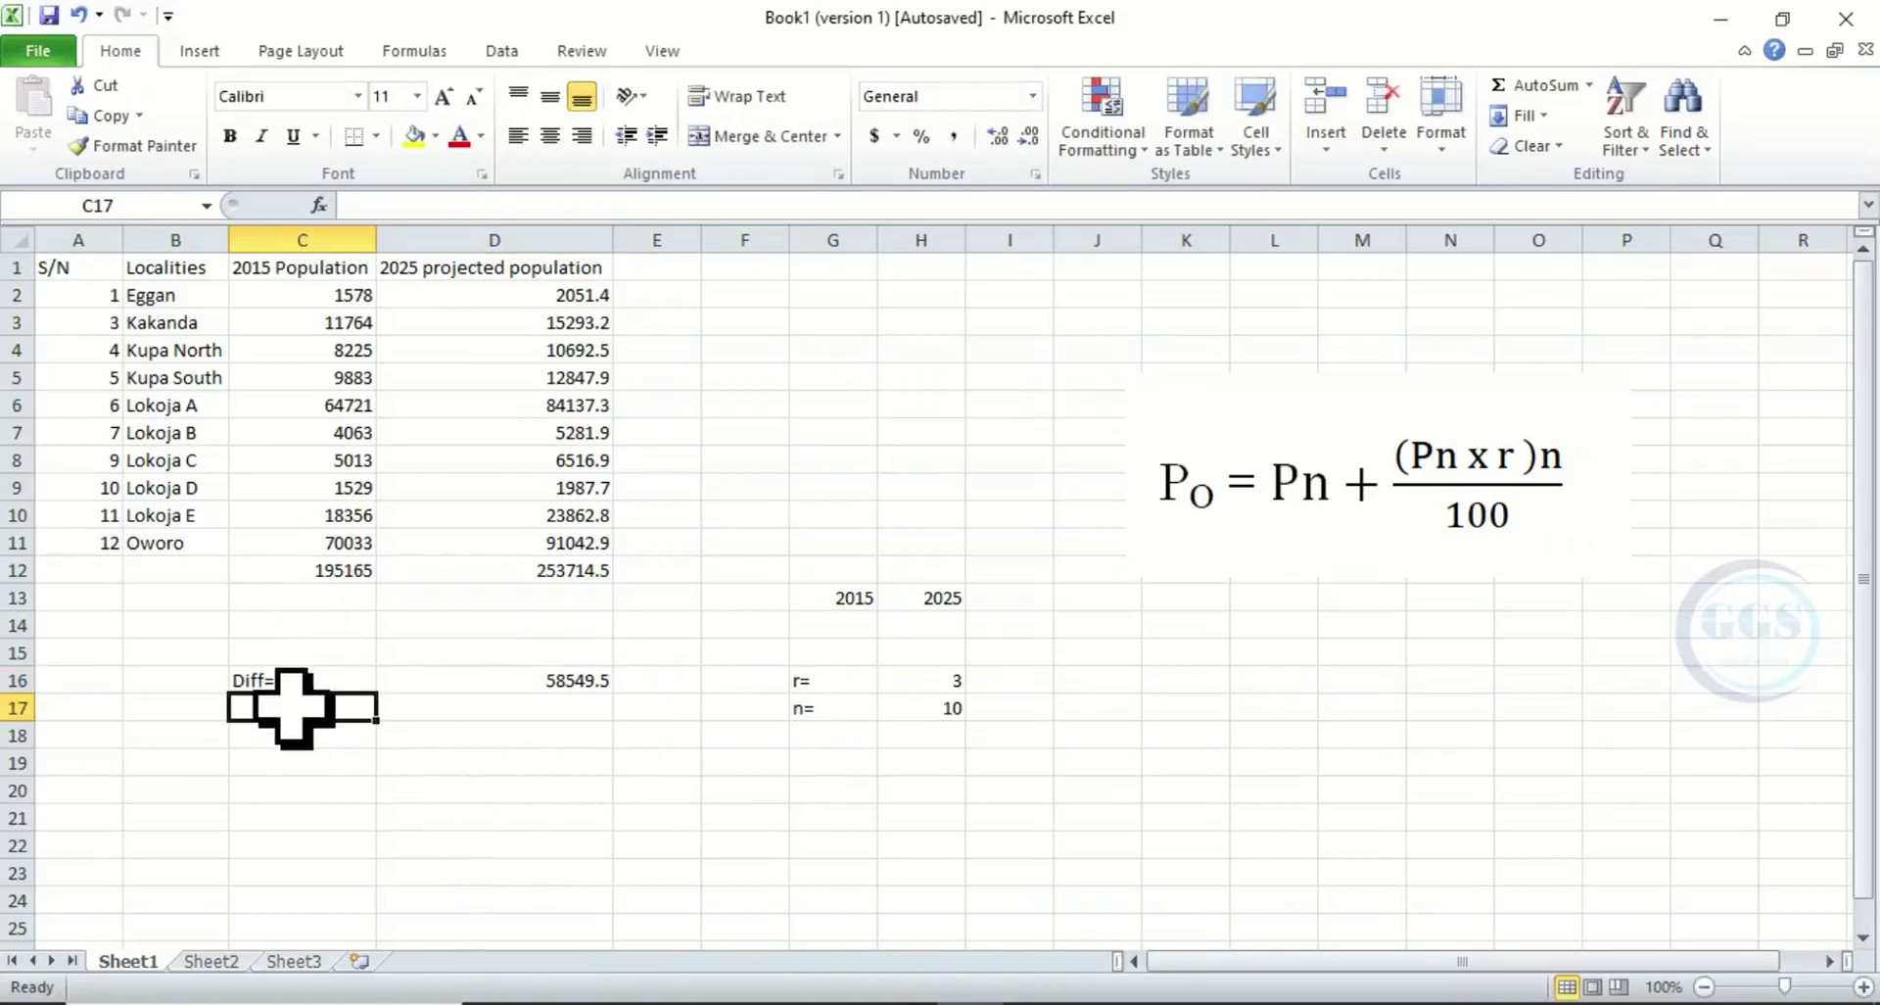
text(change)
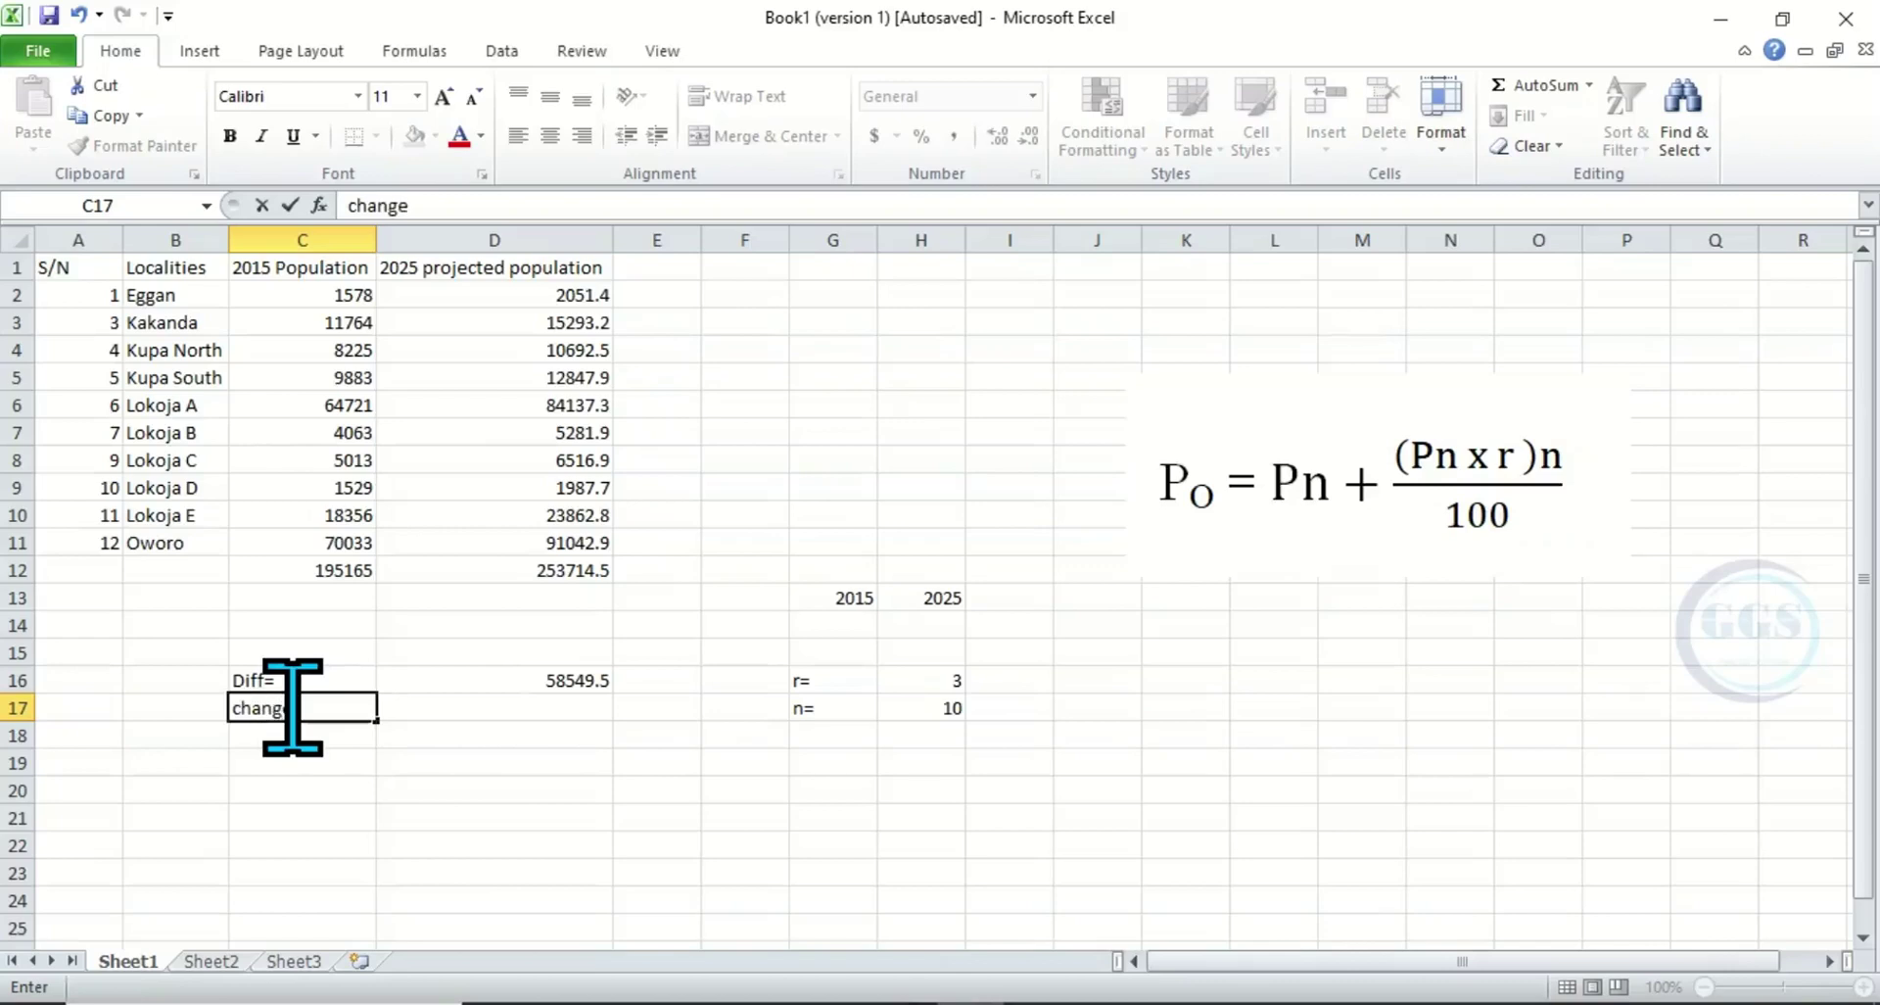
click(560, 685)
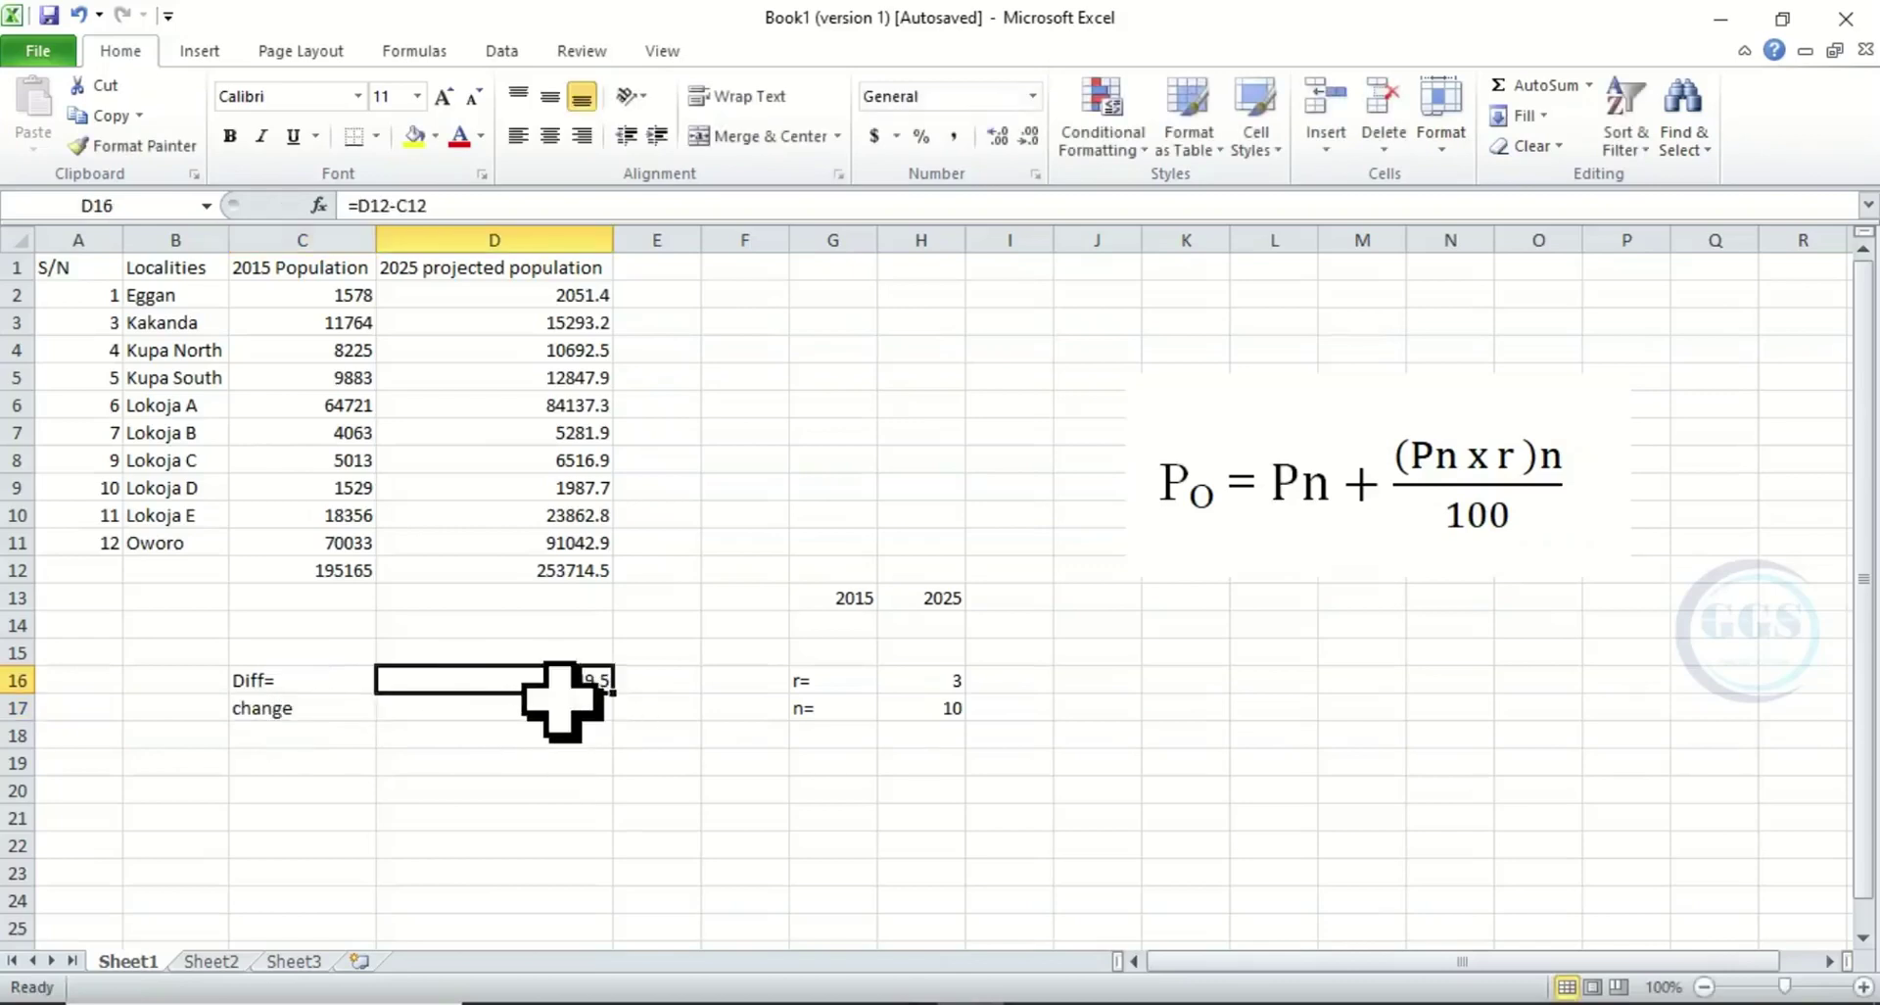
click(551, 701)
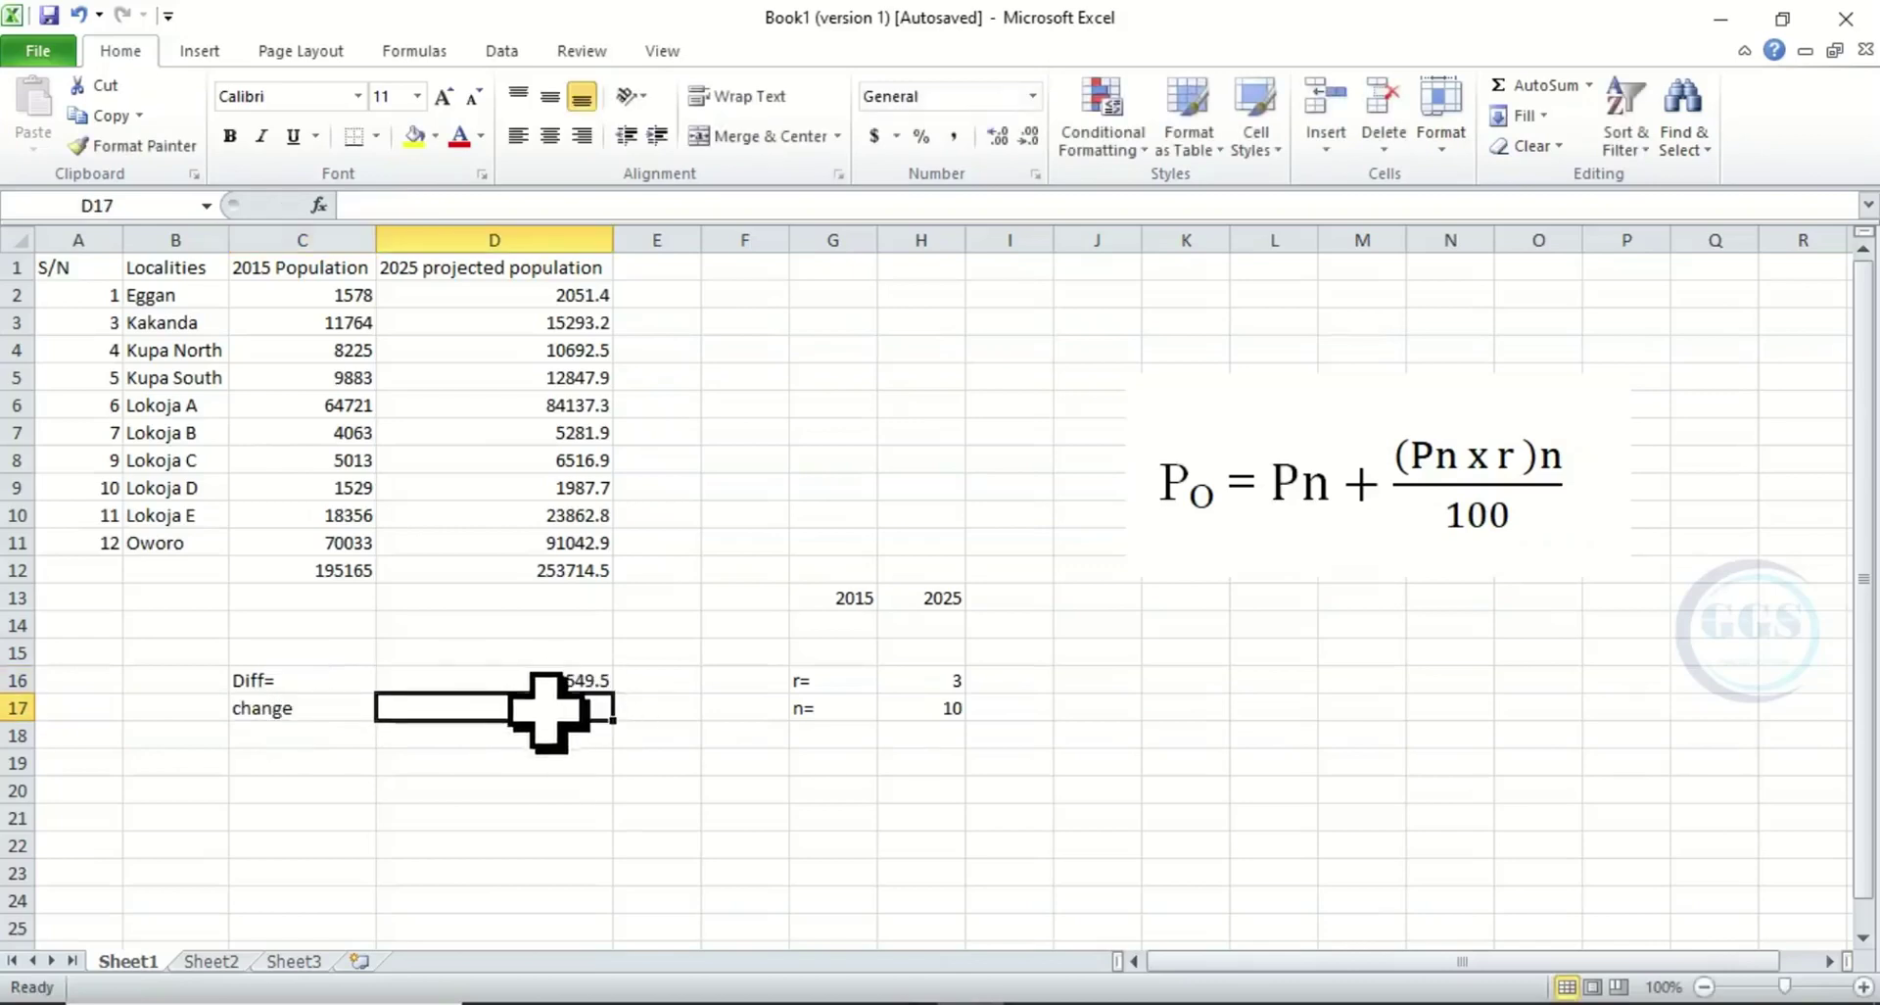
text(=)
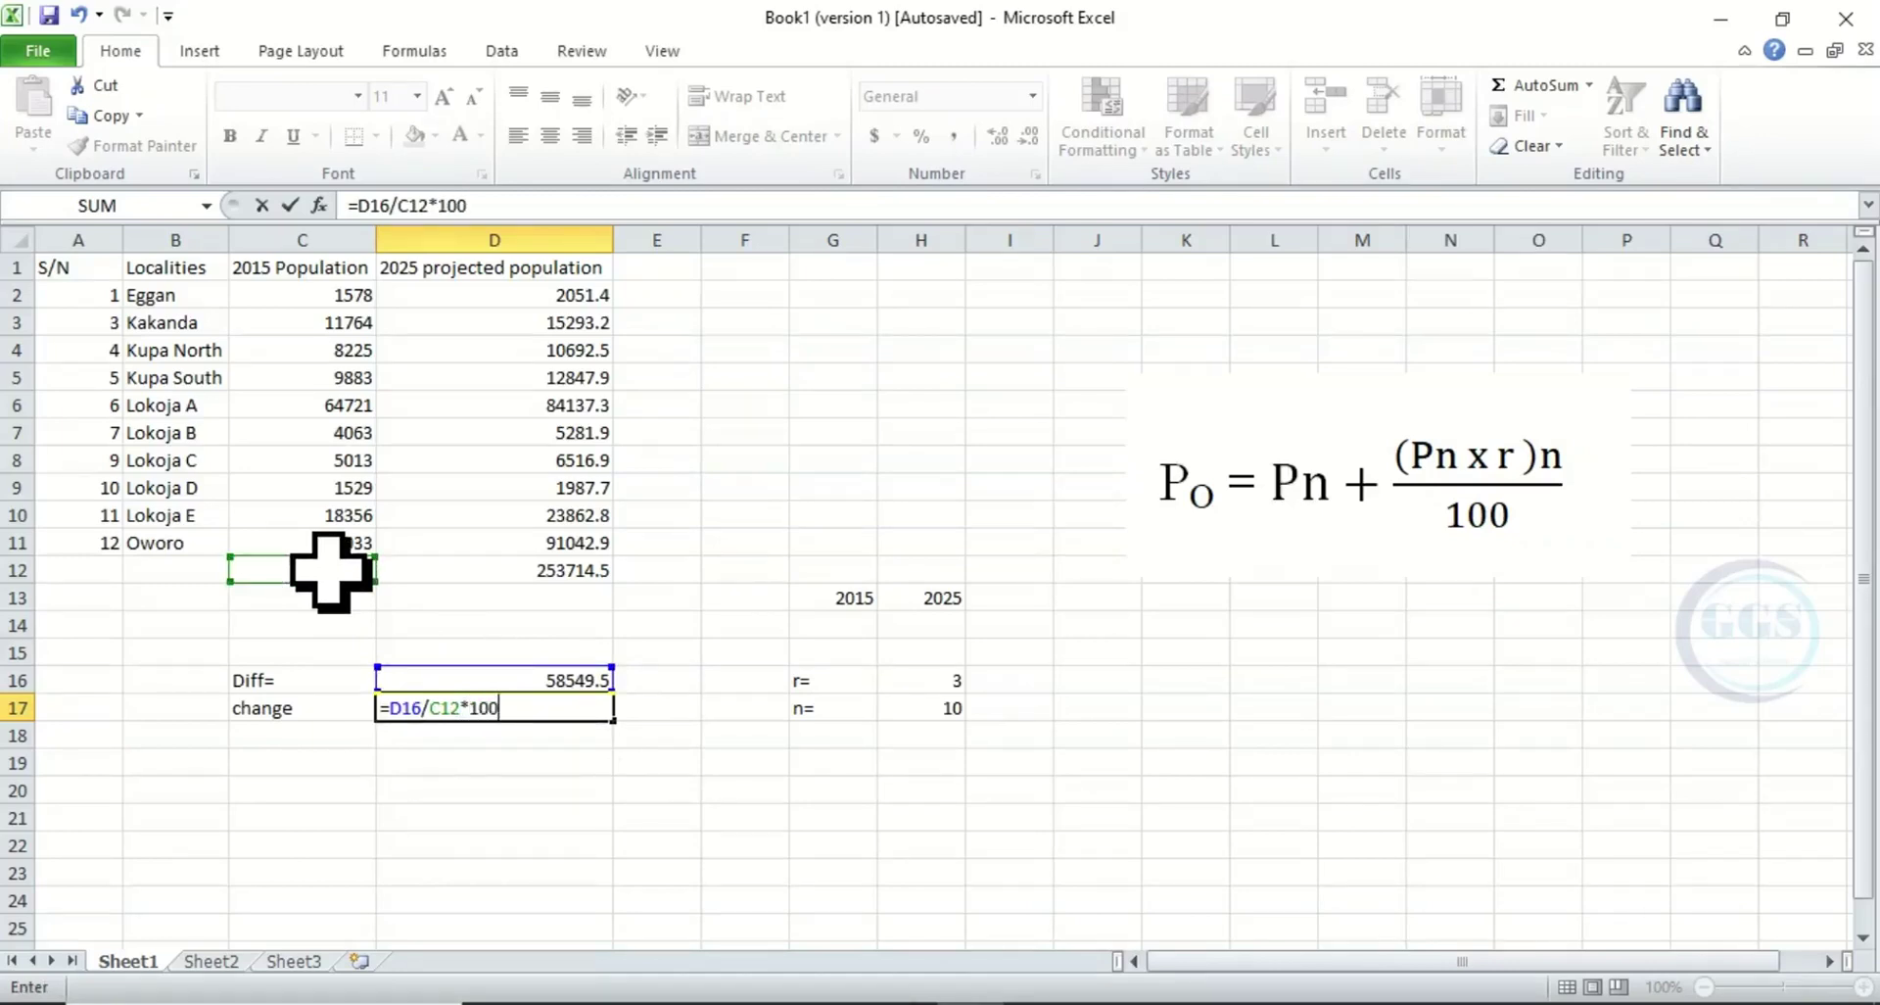
key(Return)
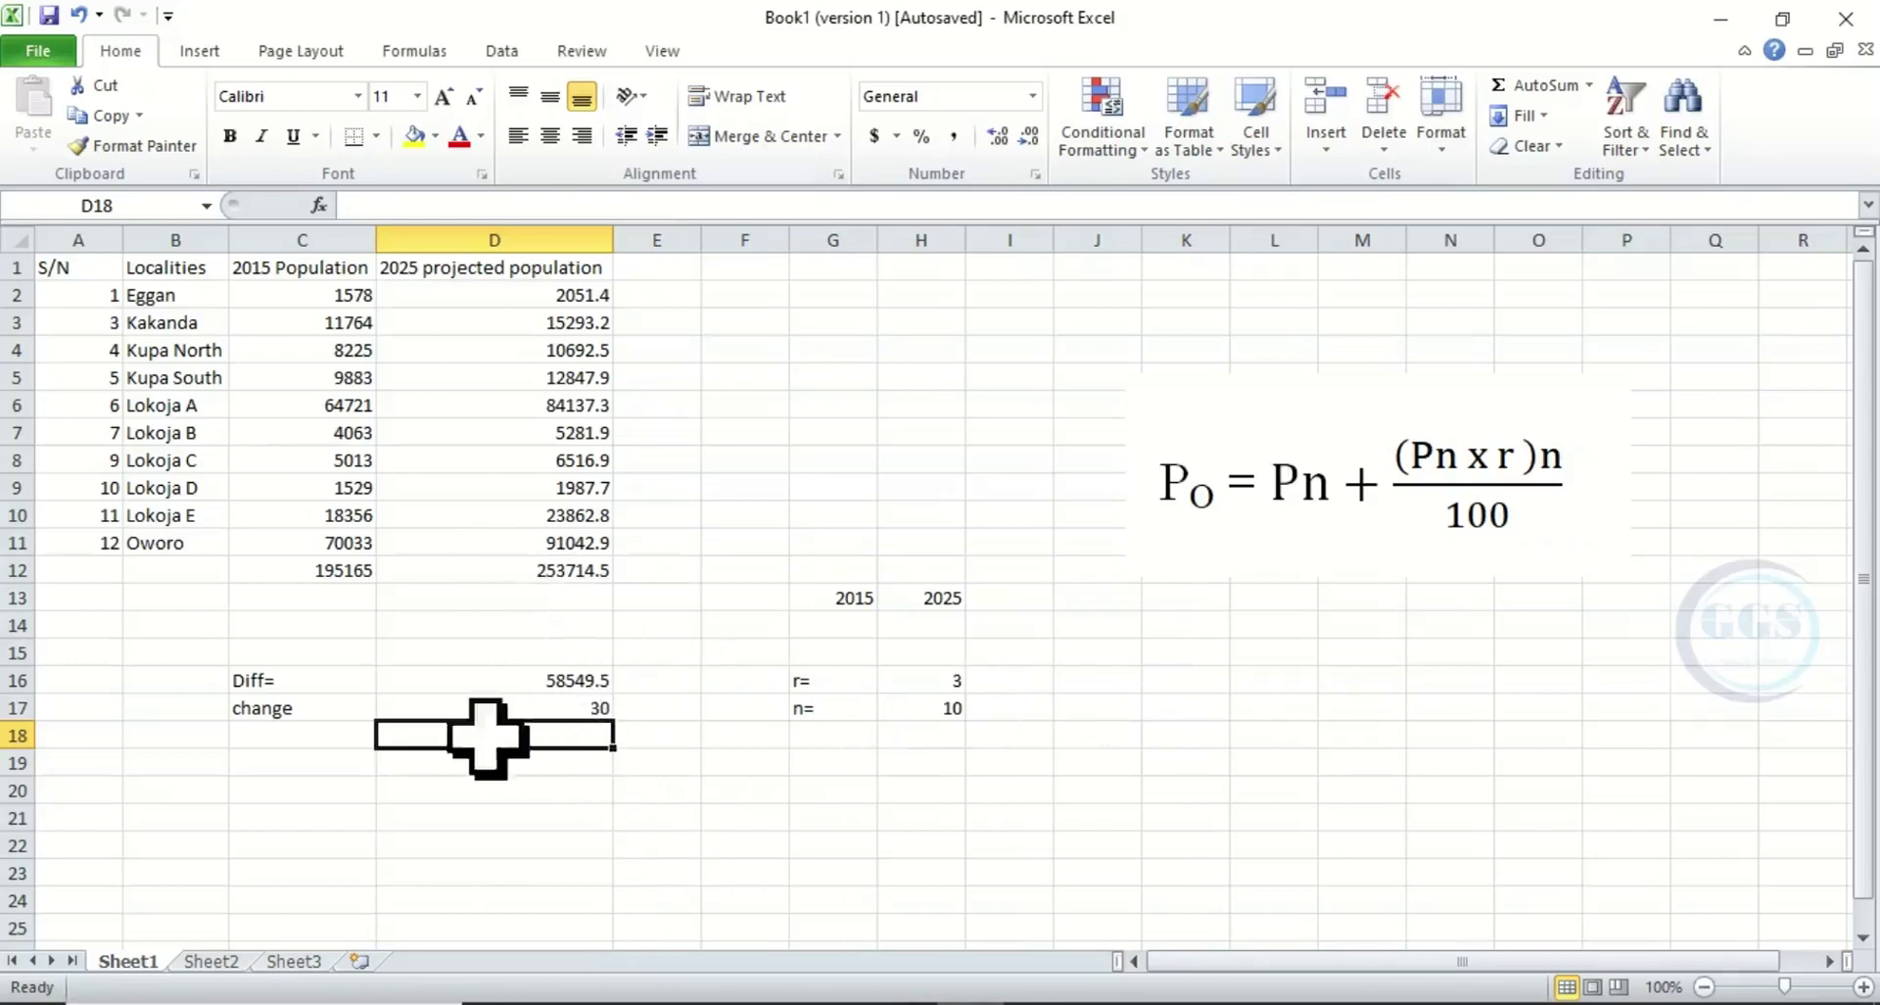
- Label C18 "r" and calculate the annual growth rate in D18 by dividing D17 by the number of years in H17
click(336, 743)
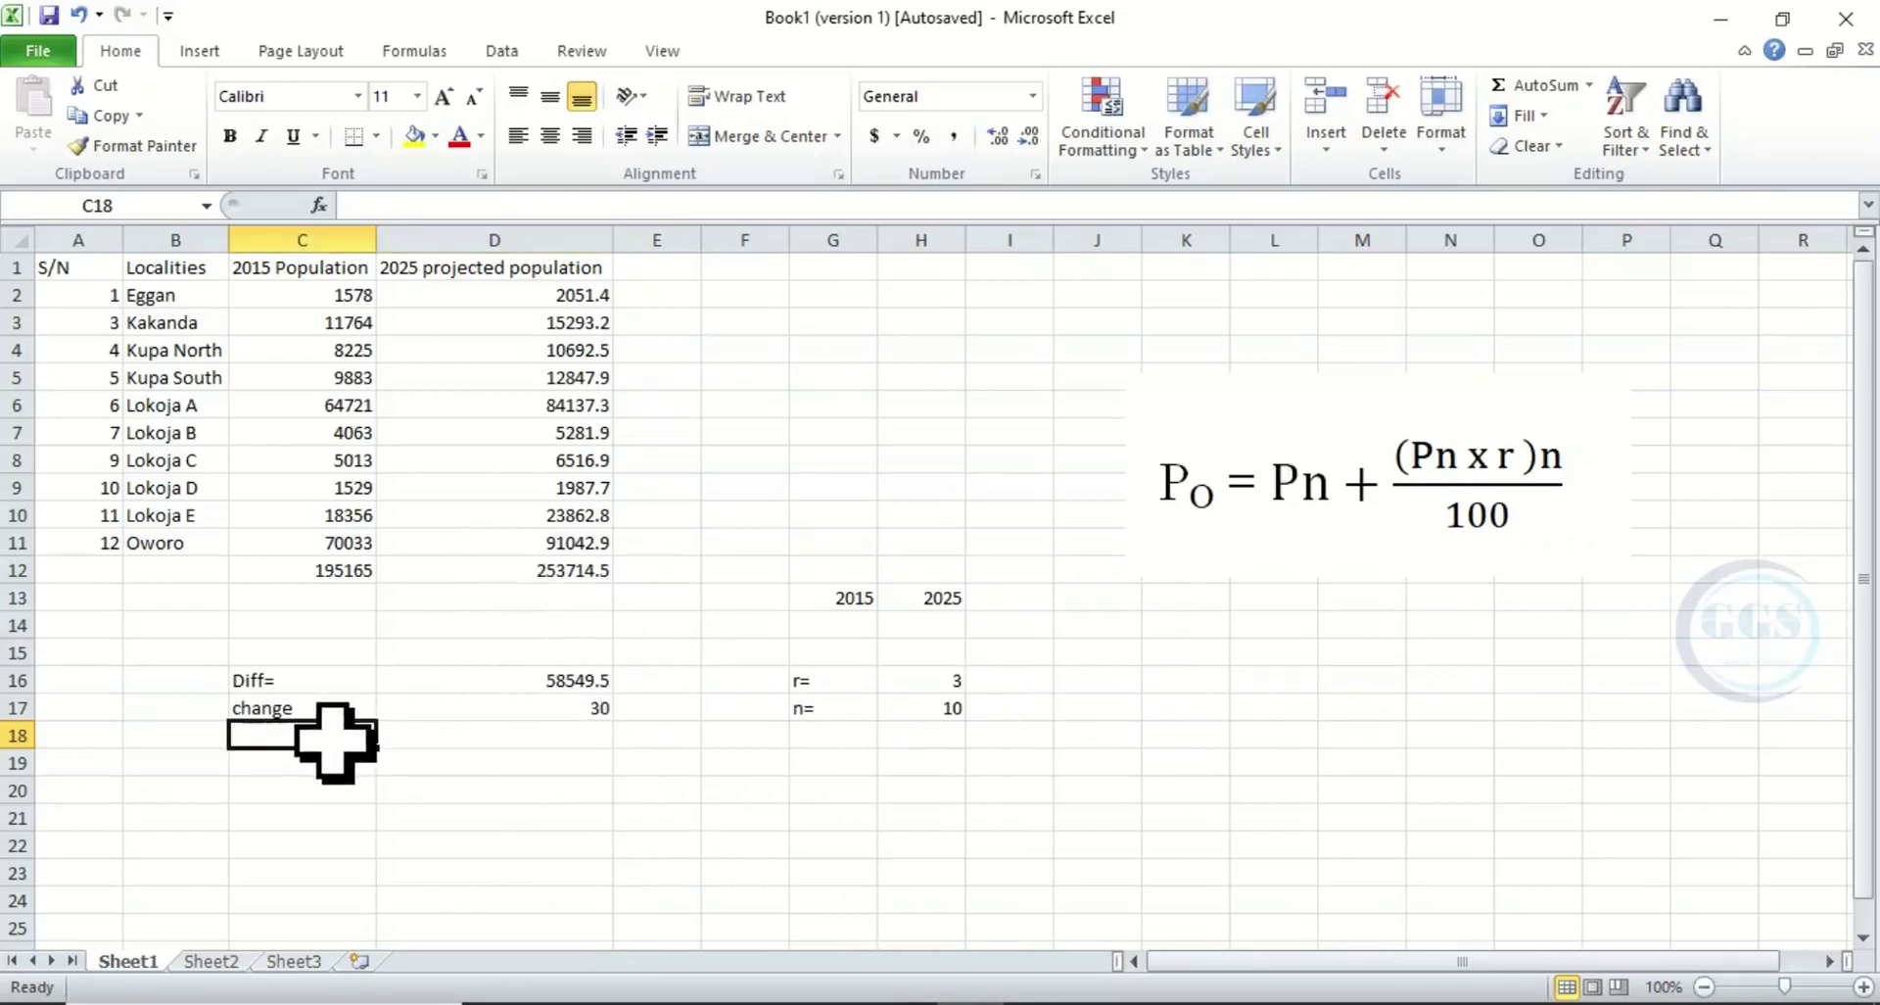
text(r)
click(546, 742)
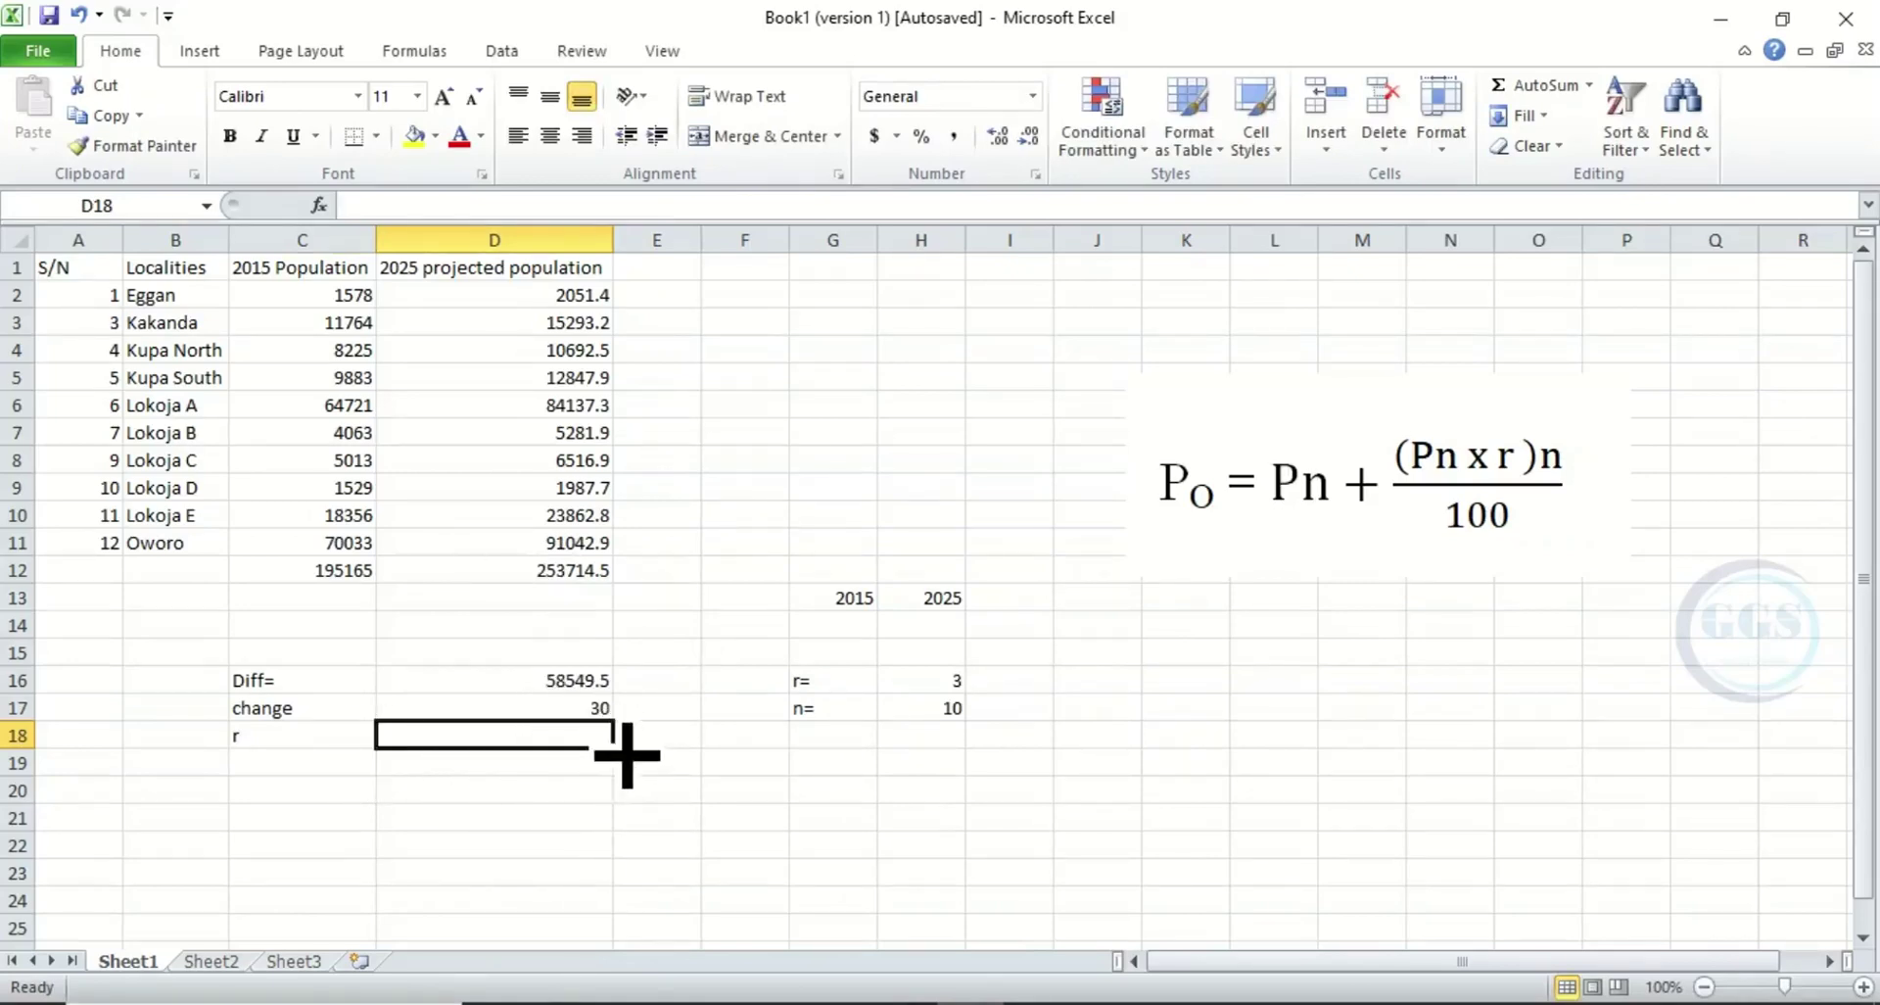
text(=D17)
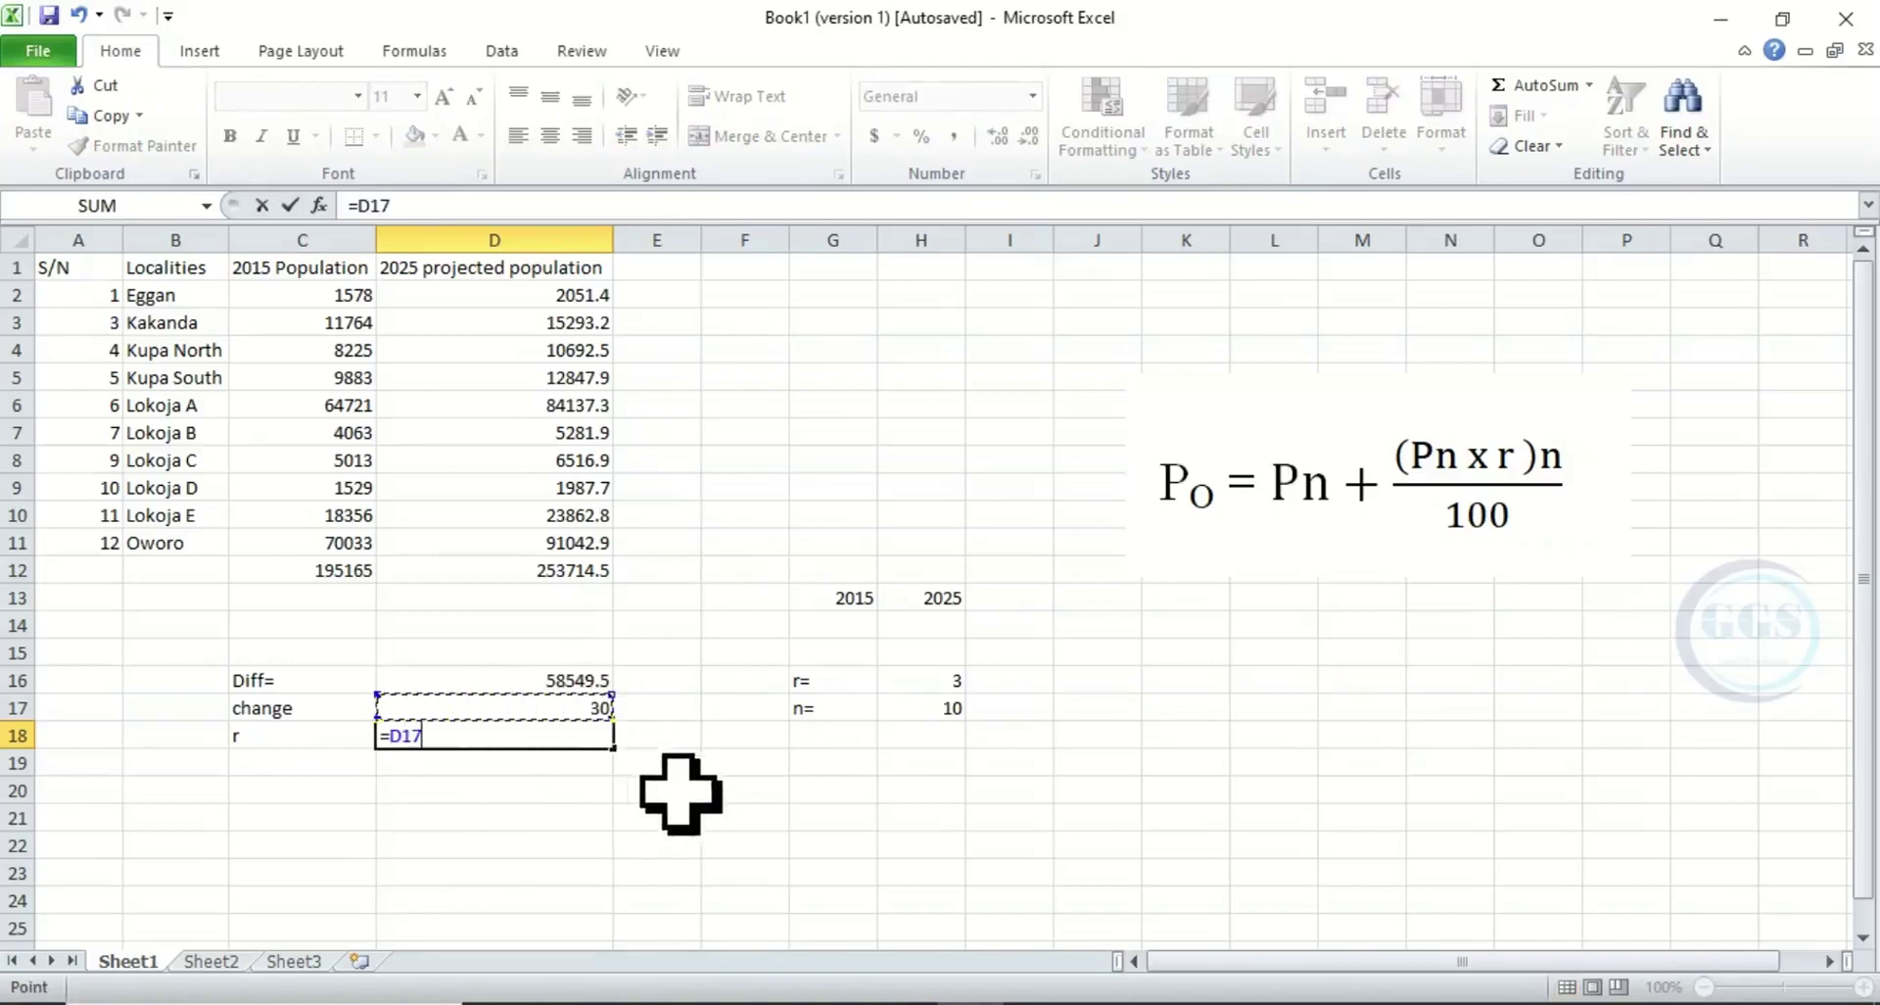
text(/)
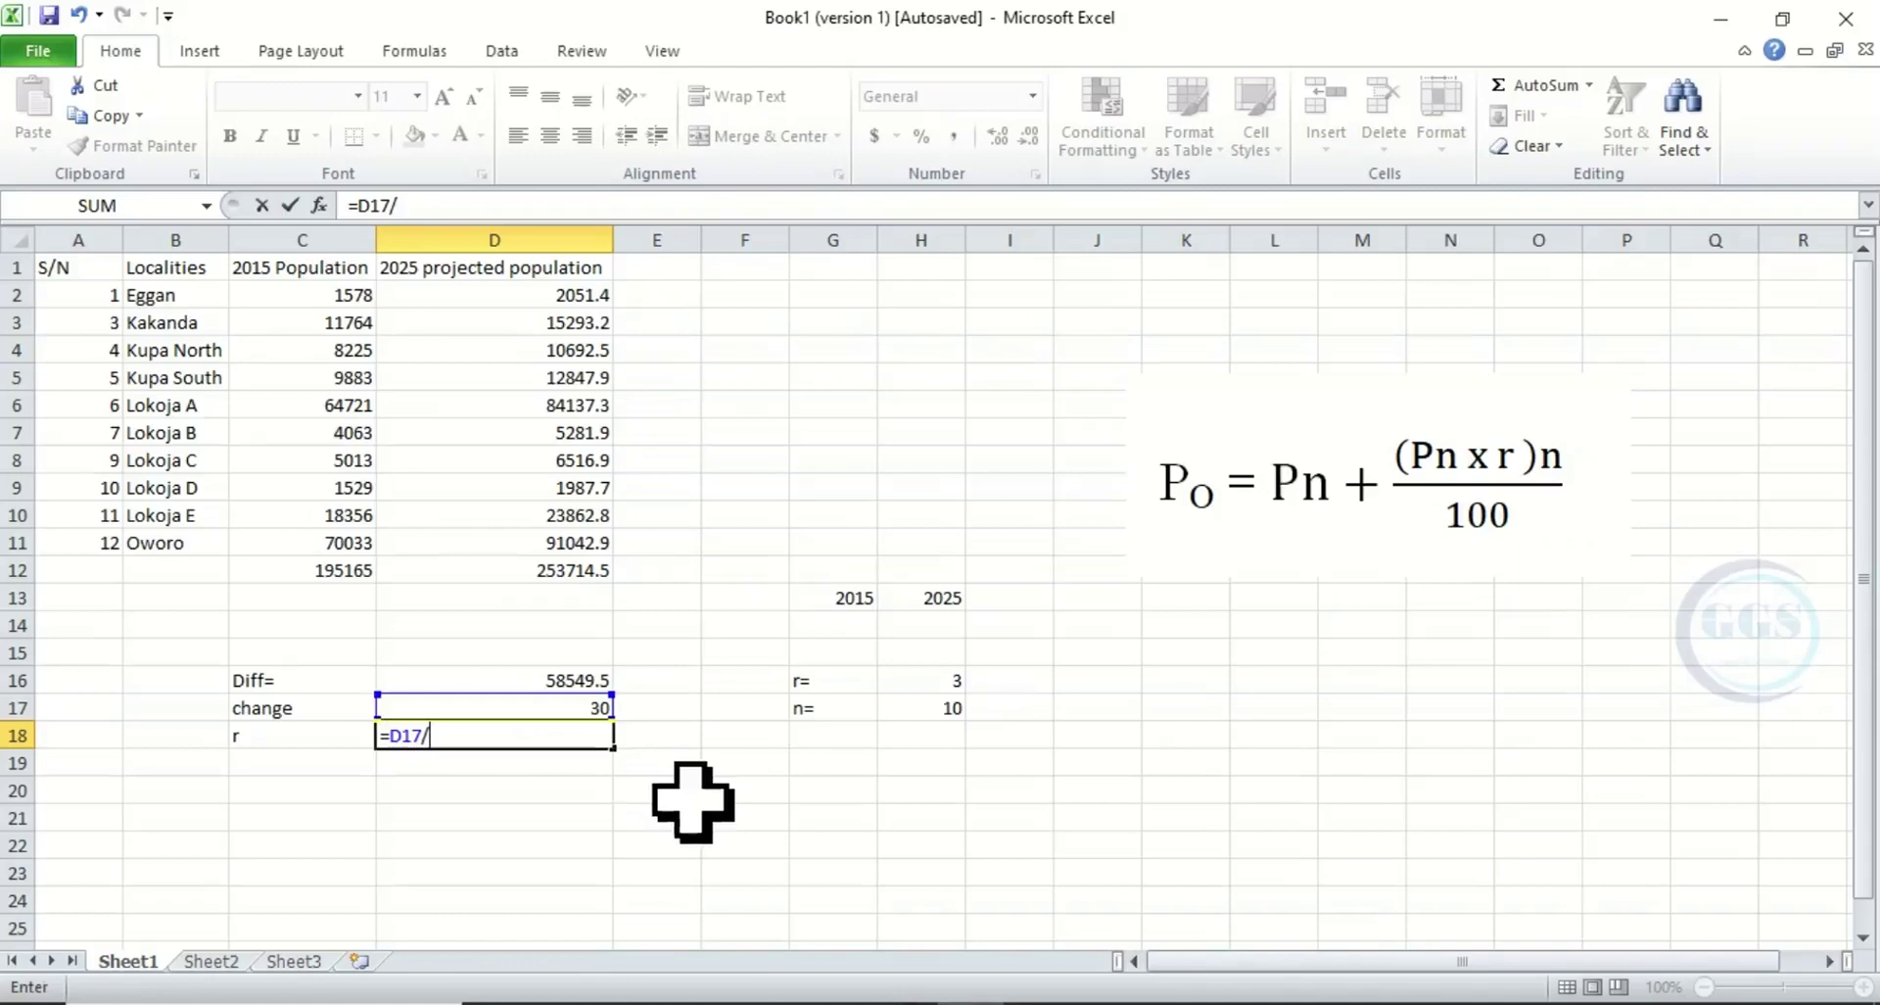
click(938, 711)
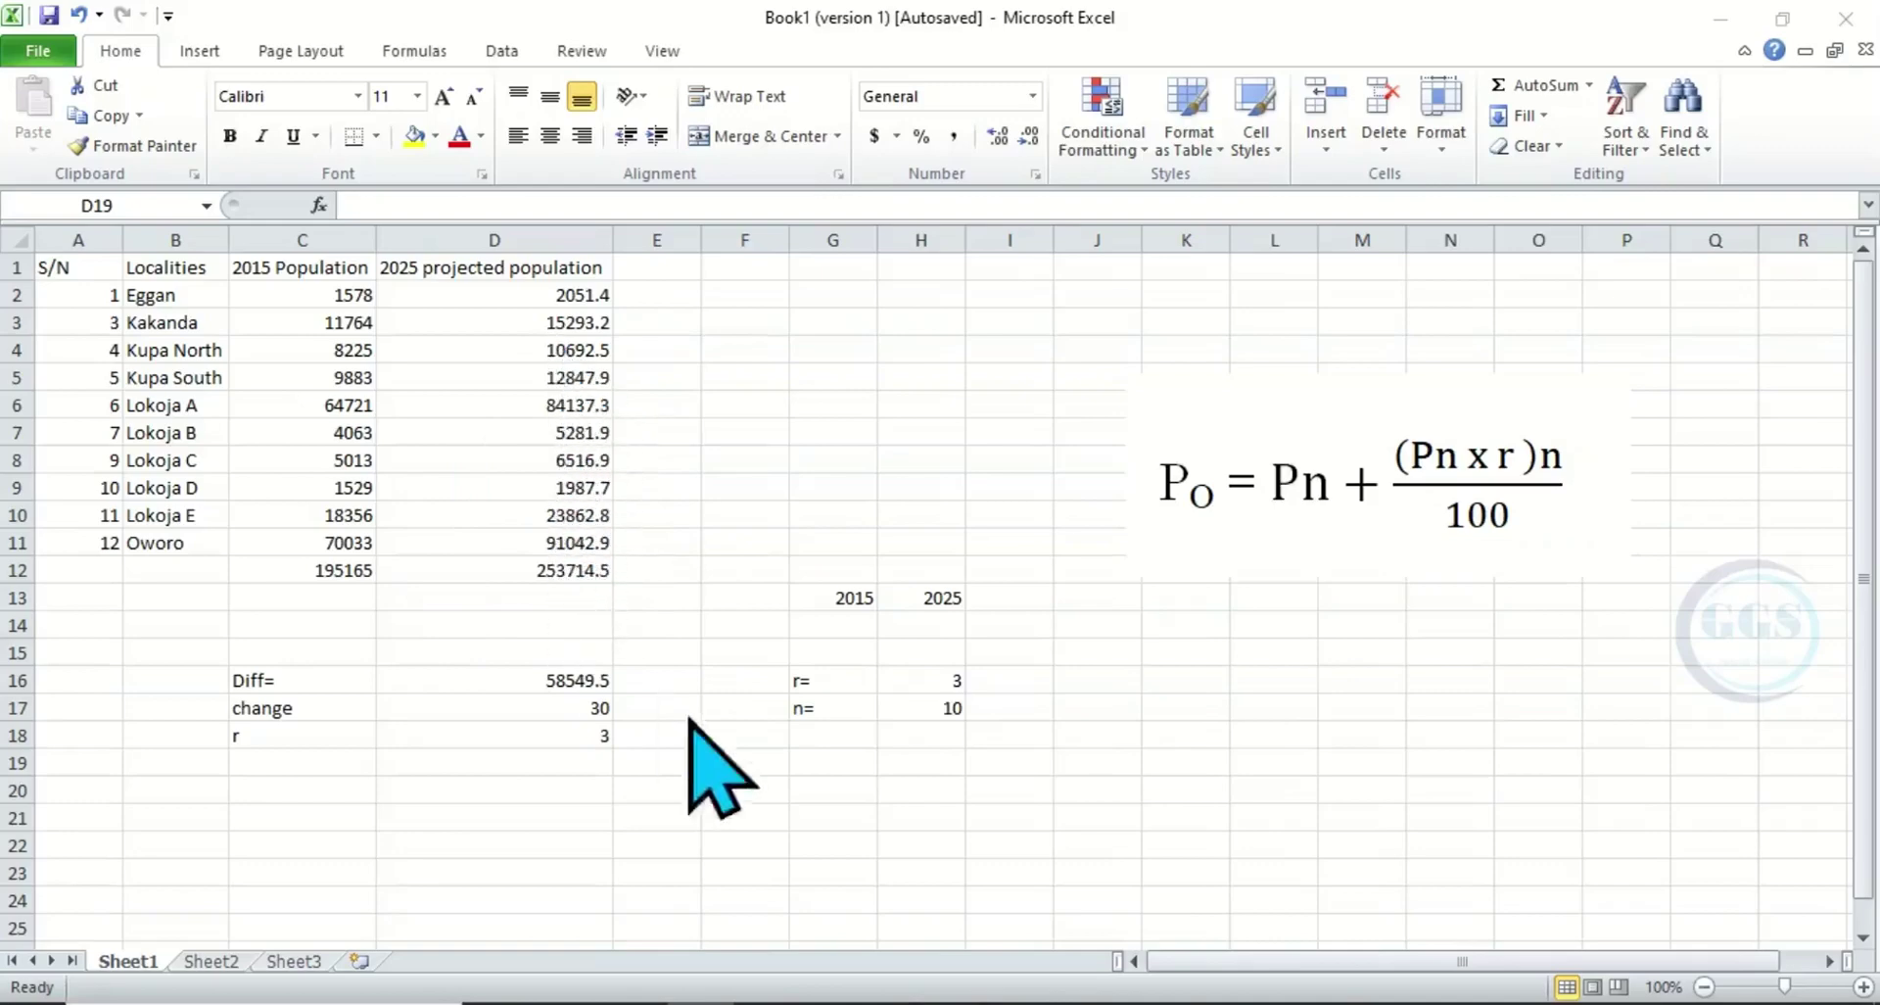
click(494, 761)
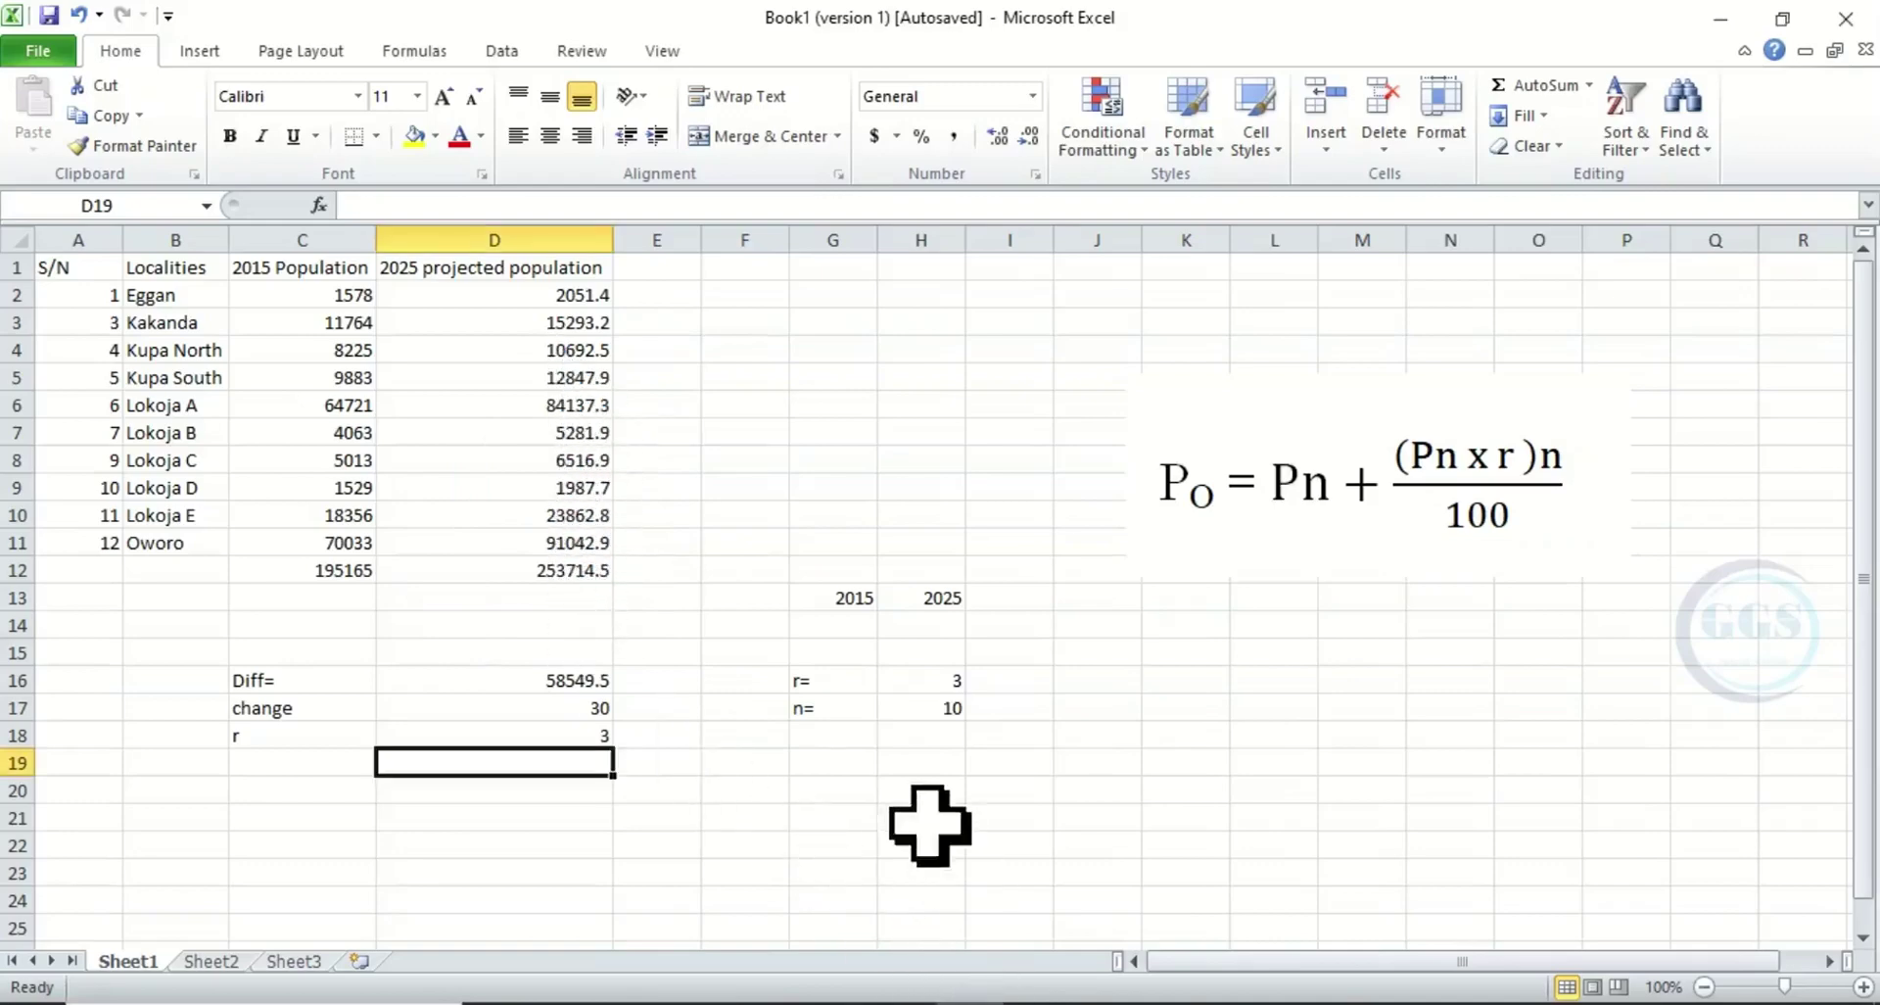
- Switch to the Word document and review the completed population table, the Newman formula and its variable definitions
click(994, 1003)
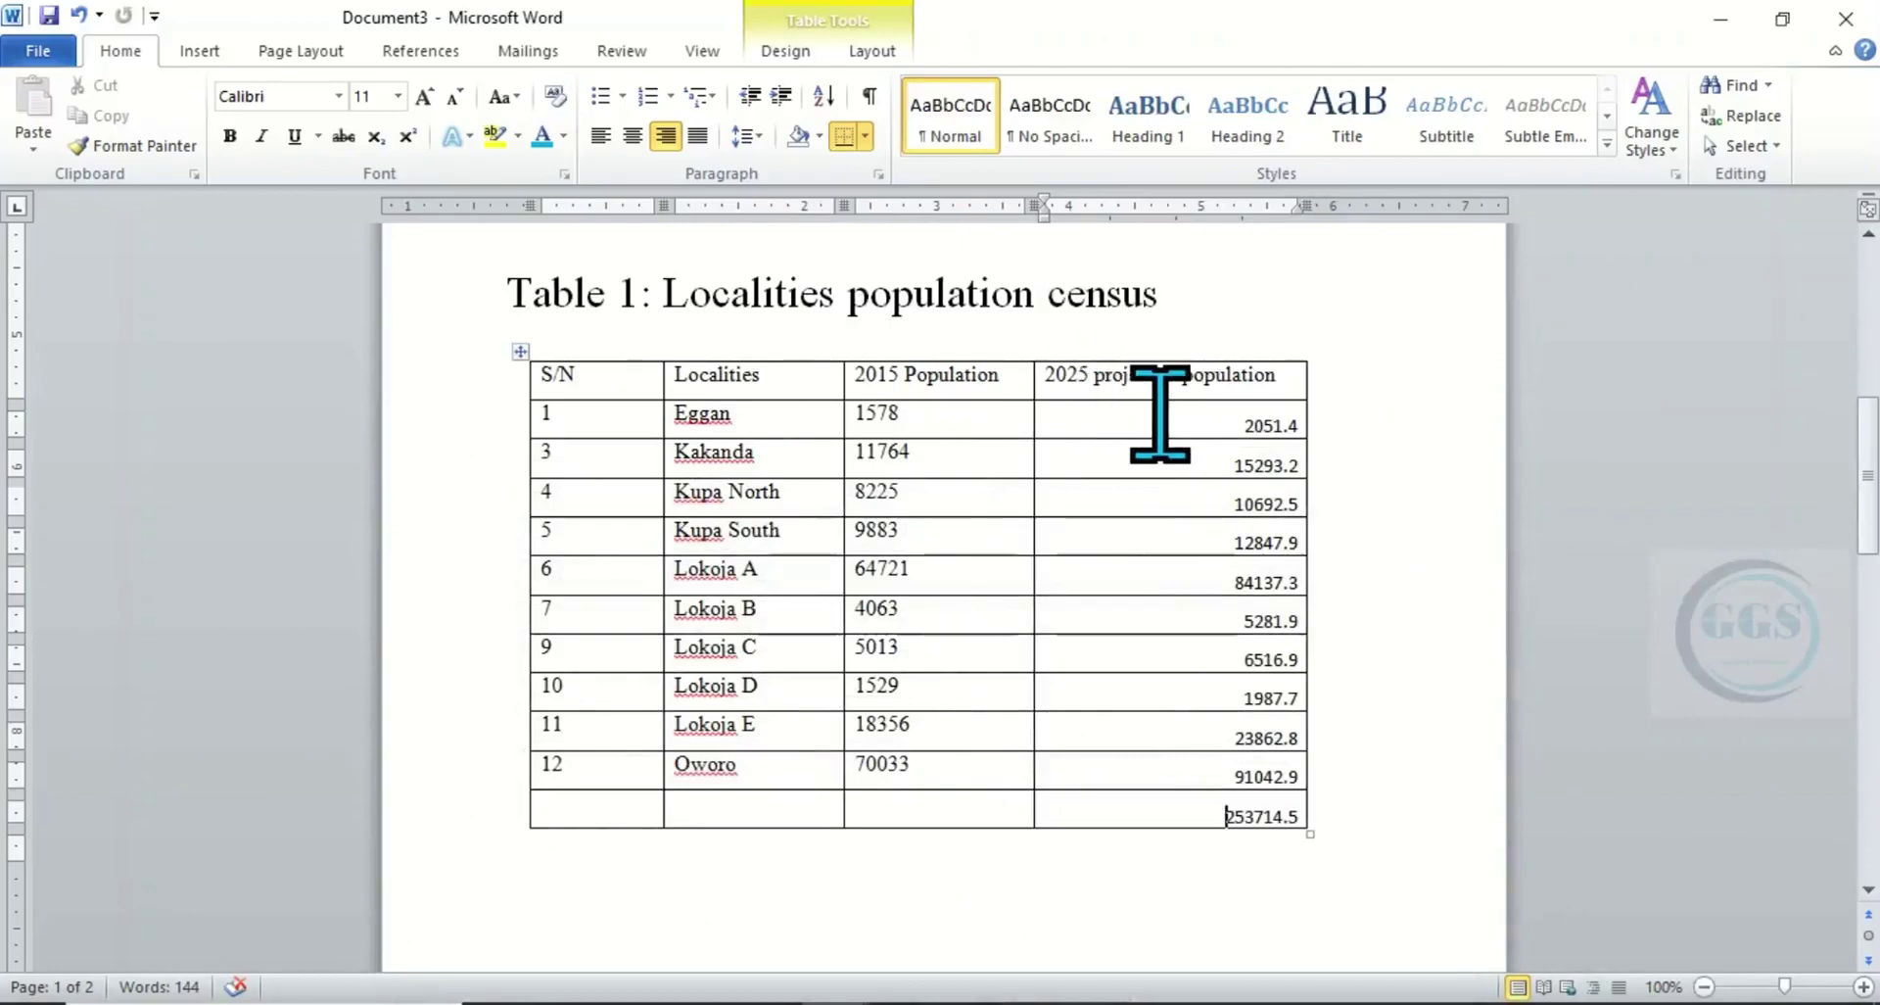
scroll(1225, 602, down, 12)
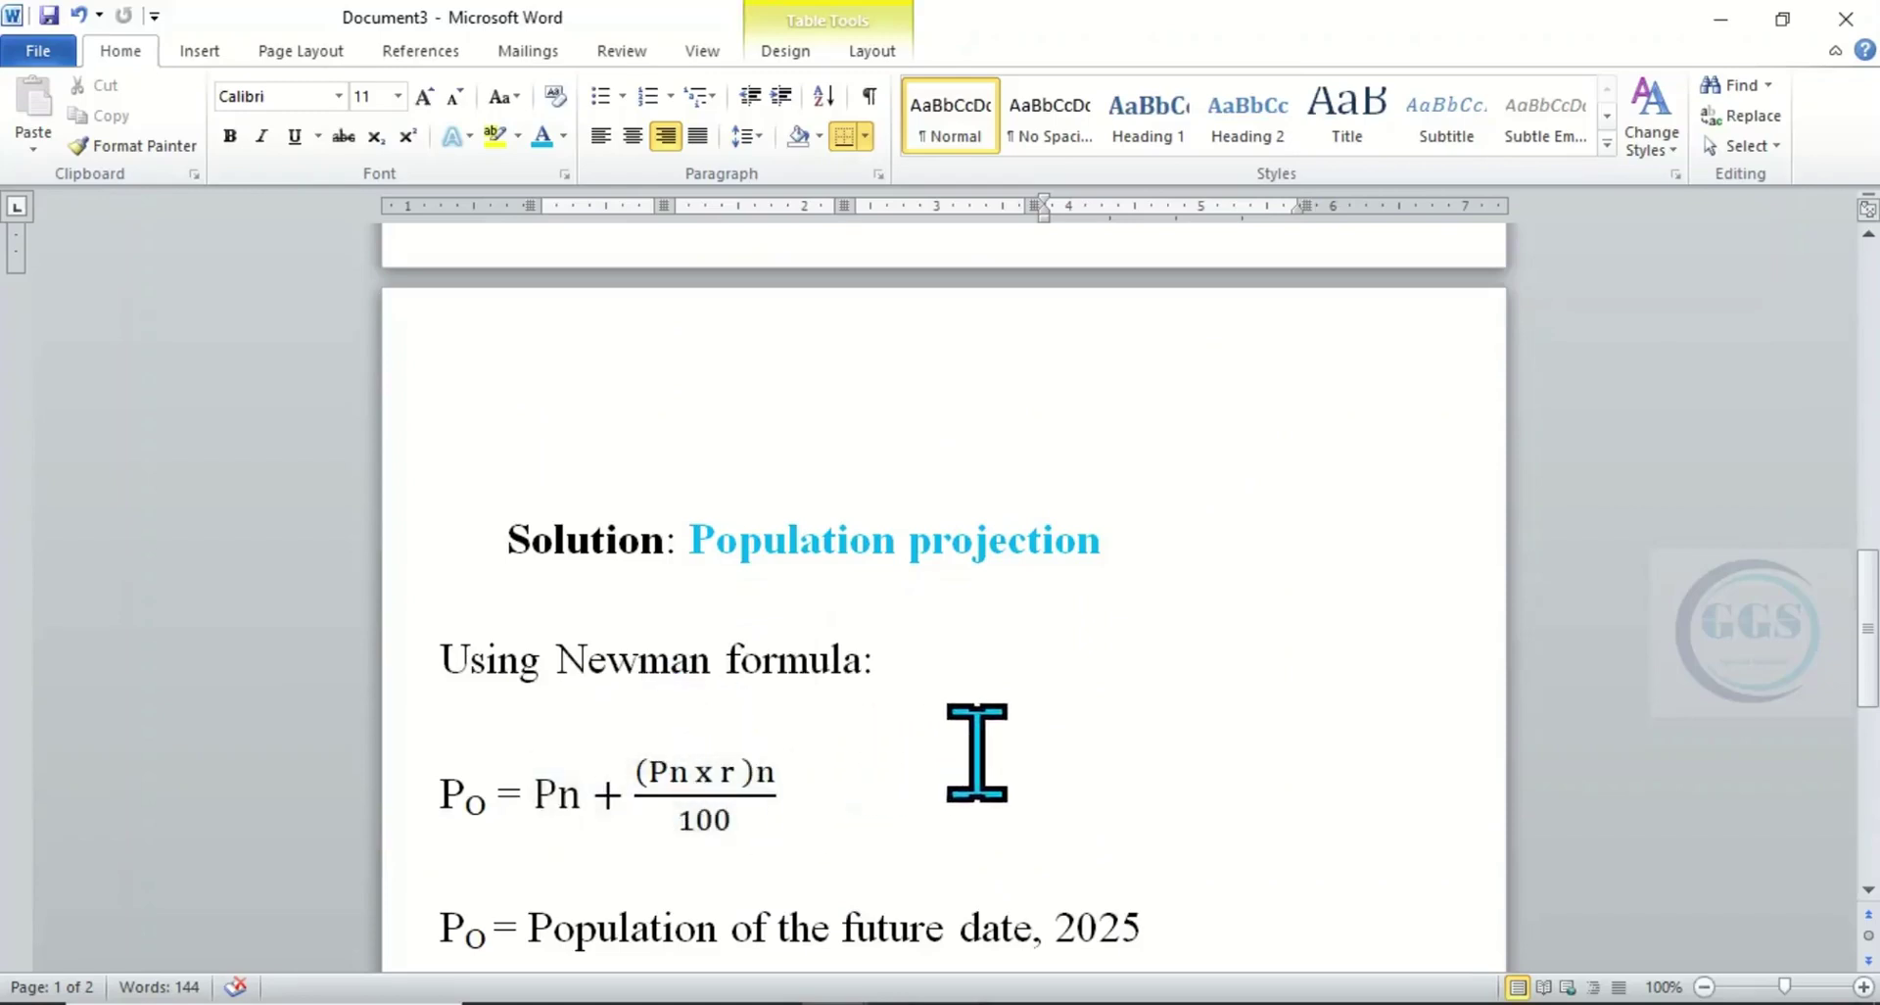
scroll(973, 748, down, 10)
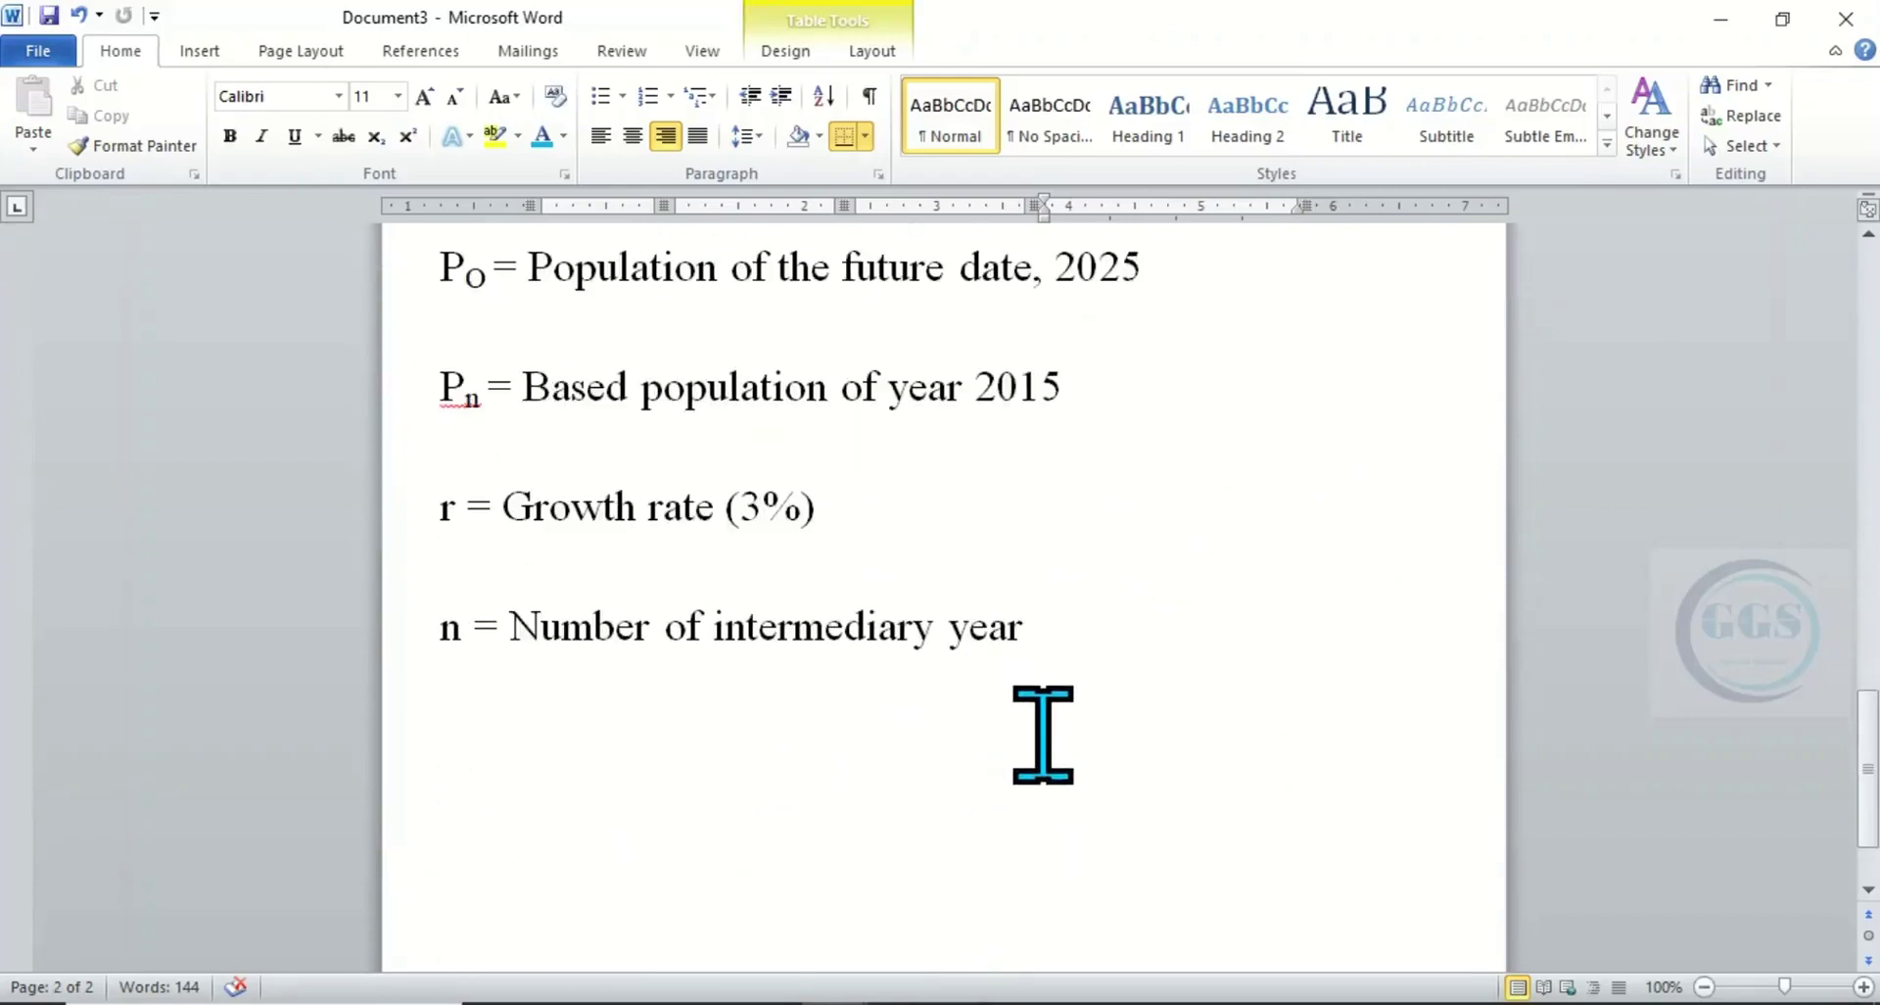